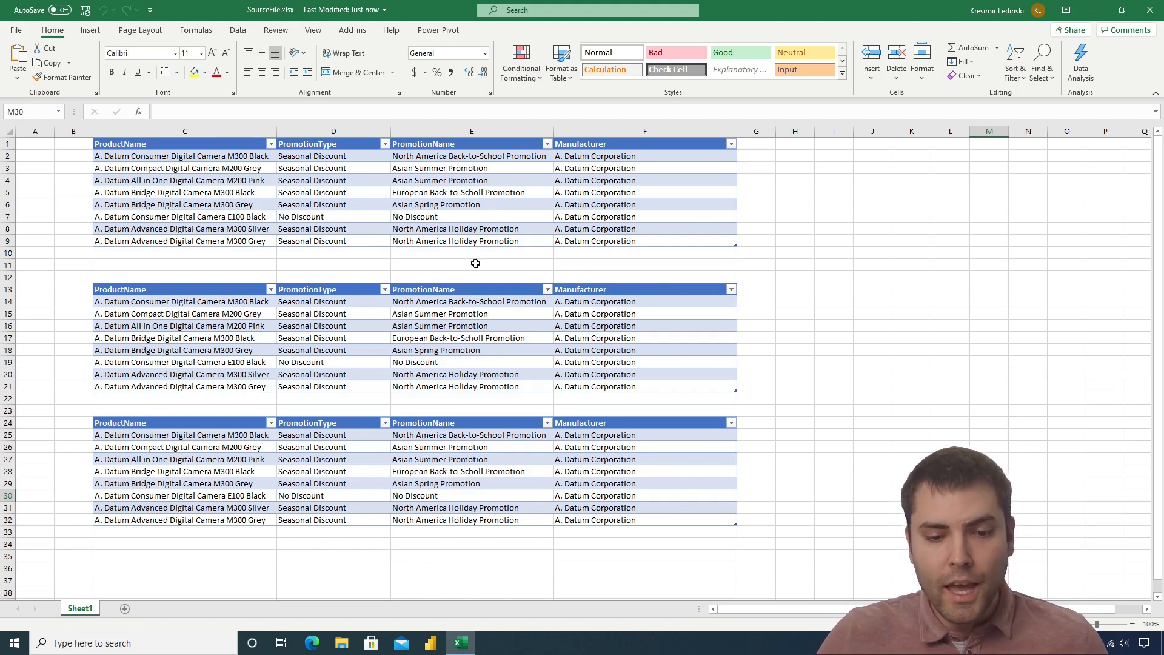
{"action": "left_click", "coordinate": [168, 643]}
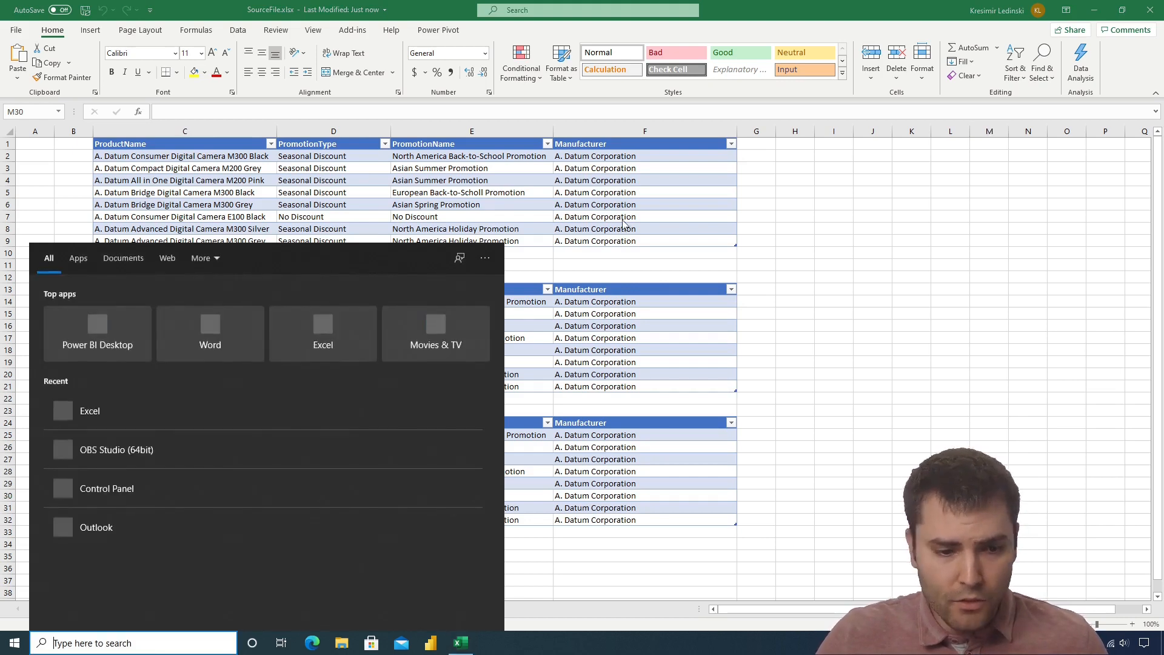
{"action": "type", "text": "exce"}
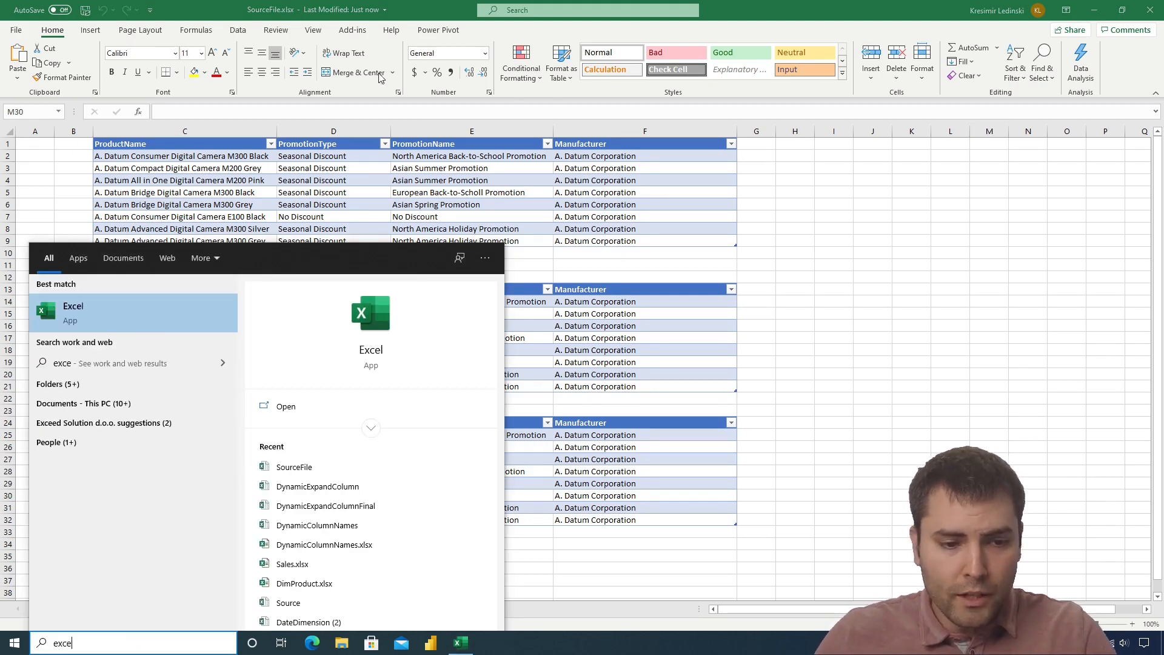
{"action": "left_click", "coordinate": [153, 301]}
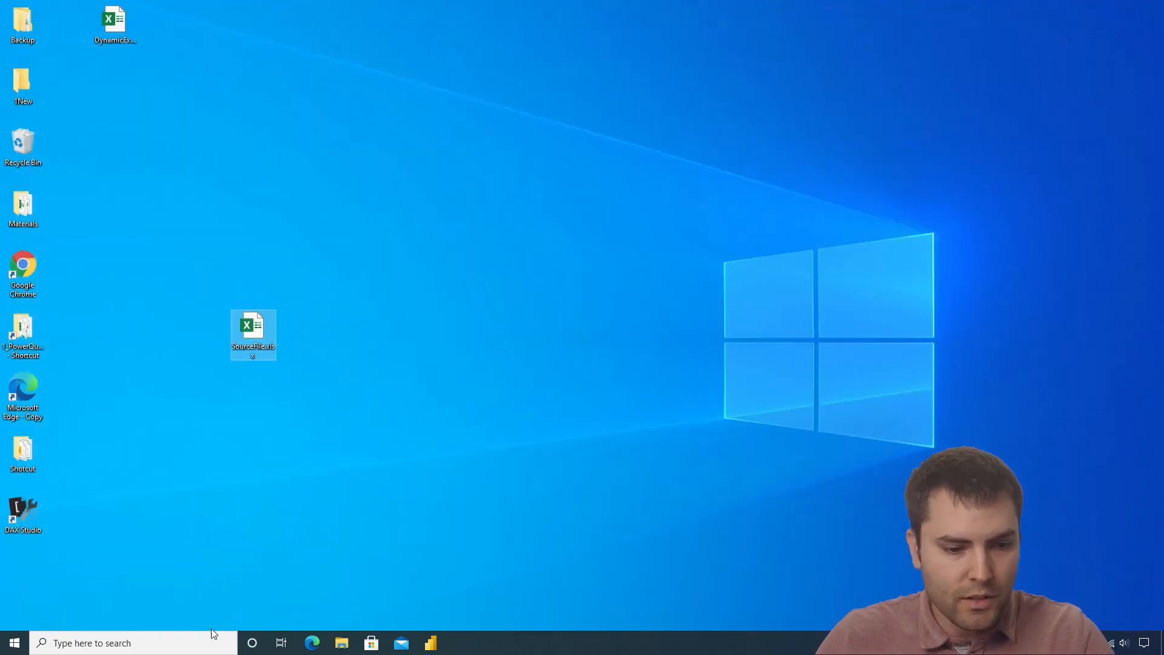
Launch Excel and create a blank workbook.
{"action": "left_click", "coordinate": [214, 634]}
{"action": "type", "text": "ex"}
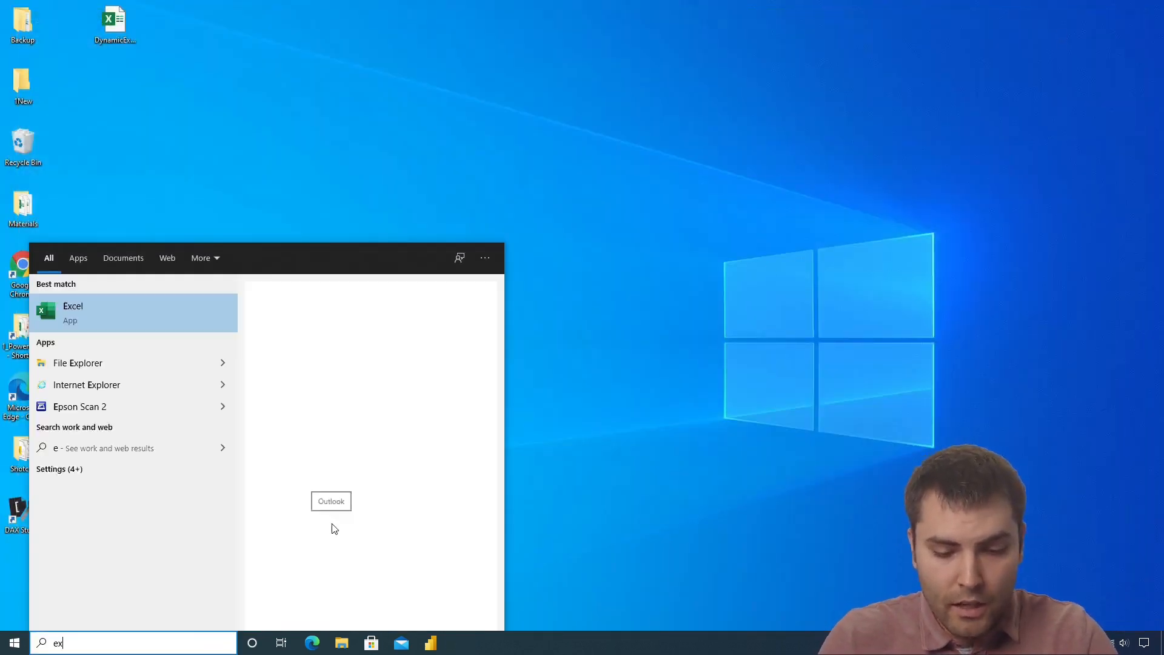
{"action": "type", "text": "cel"}
{"action": "left_click", "coordinate": [174, 303]}
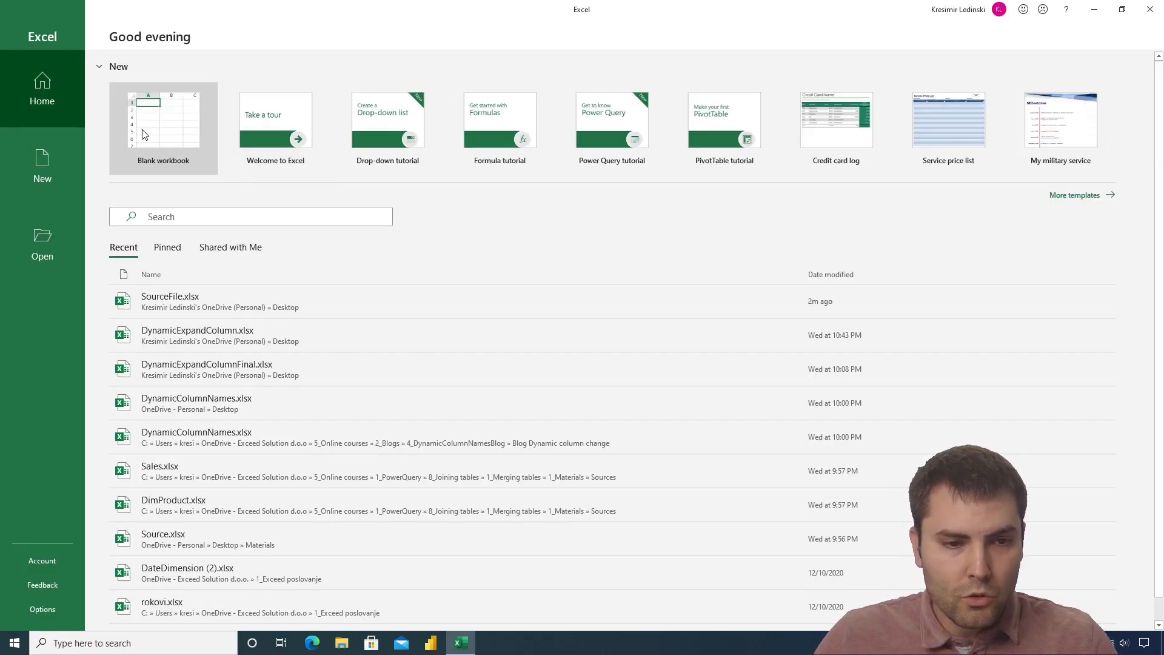
{"action": "left_click", "coordinate": [138, 124]}
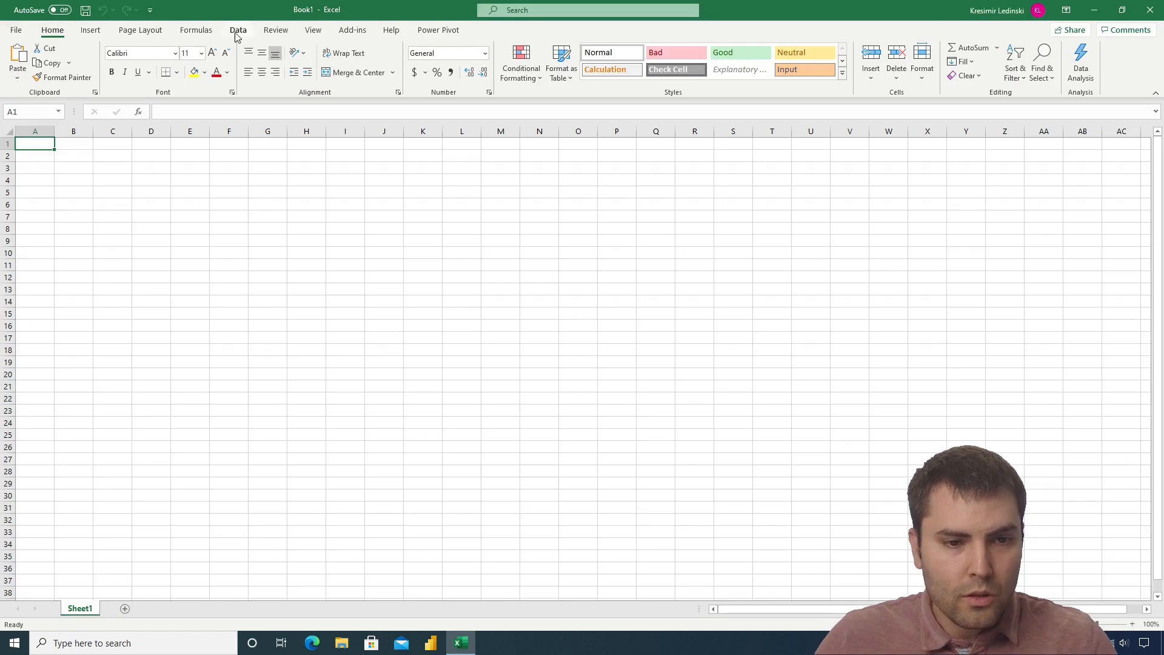
Import SourceFile.xlsx from the Desktop as a workbook source and open the whole file for transformation in Power Query.
{"action": "left_click", "coordinate": [238, 31]}
{"action": "left_click", "coordinate": [17, 60]}
{"action": "mouse_move", "coordinate": [61, 102]}
{"action": "left_click", "coordinate": [210, 141]}
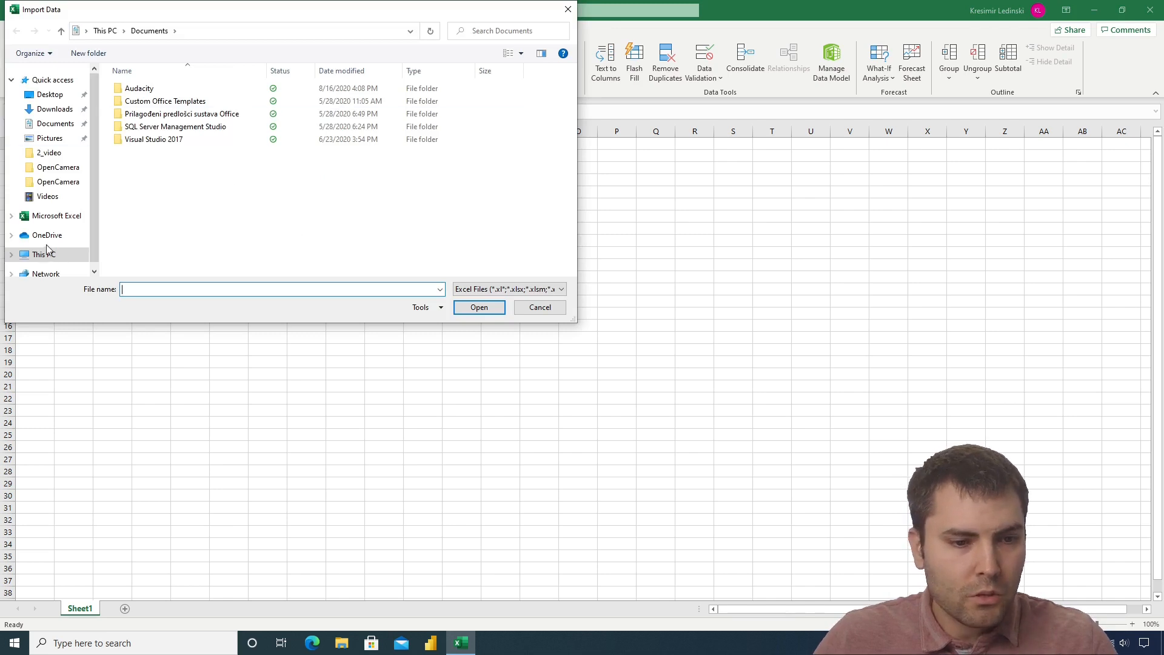
{"action": "left_click", "coordinate": [50, 95]}
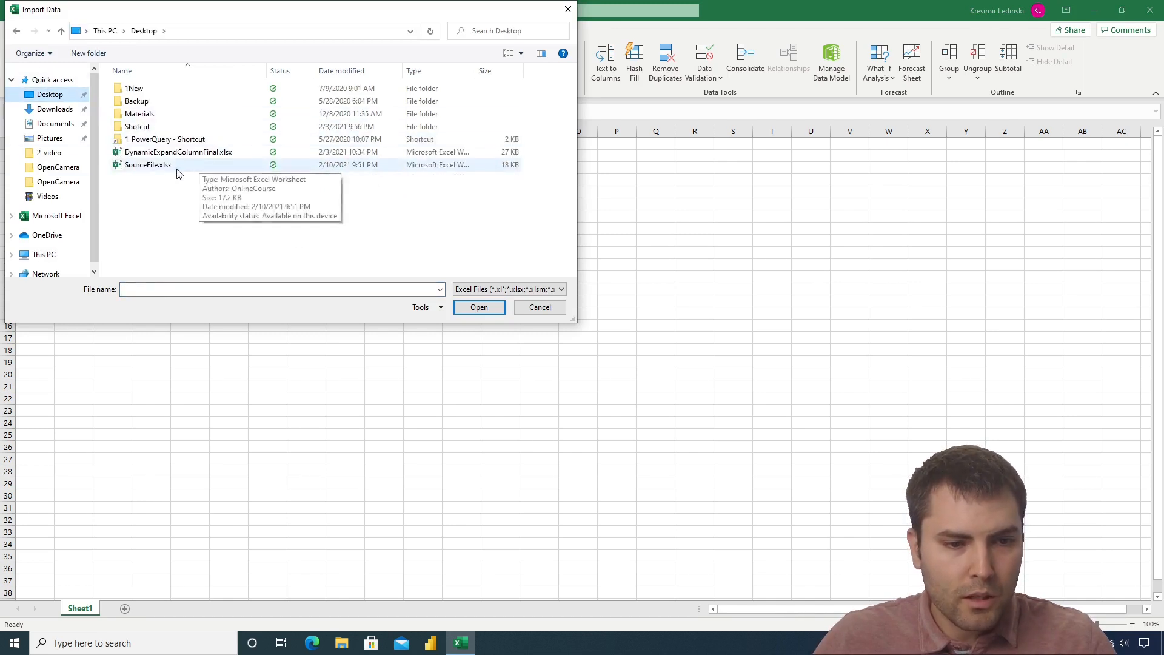
{"action": "double_click", "coordinate": [172, 166]}
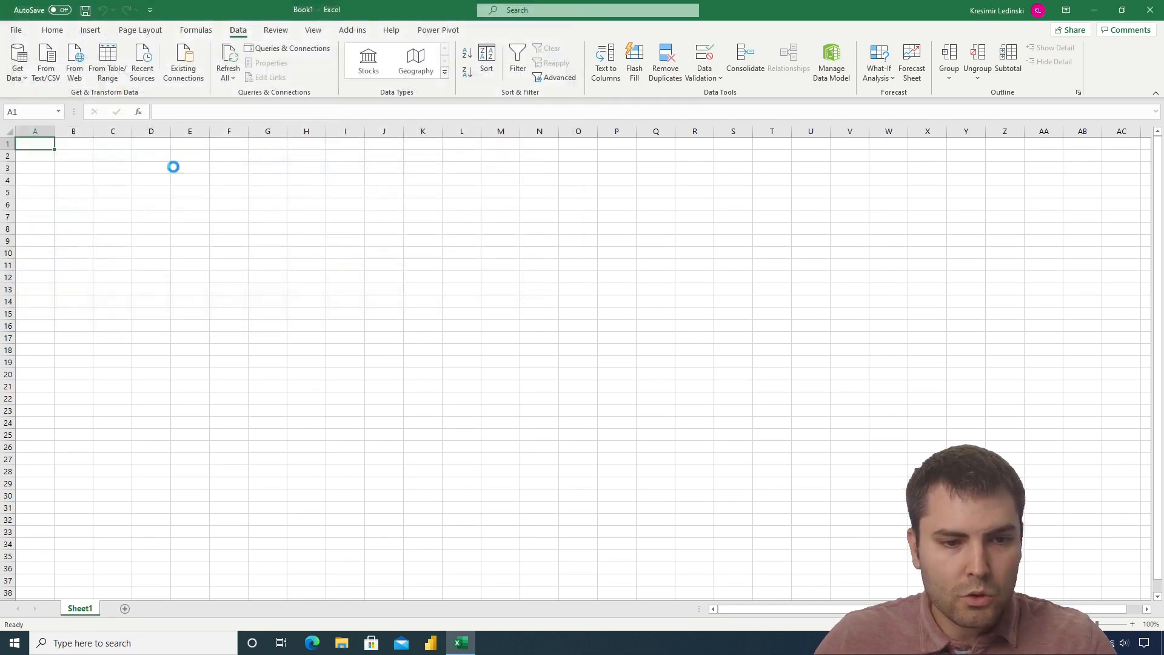
{"action": "left_click", "coordinate": [397, 204]}
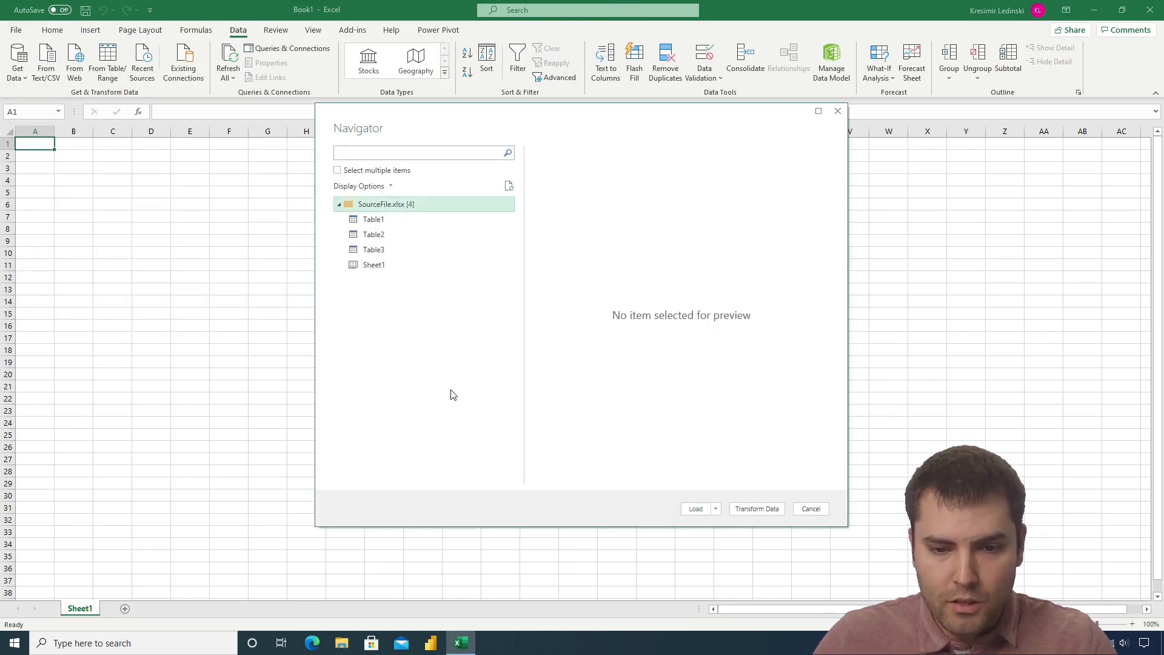
{"action": "left_click", "coordinate": [756, 509]}
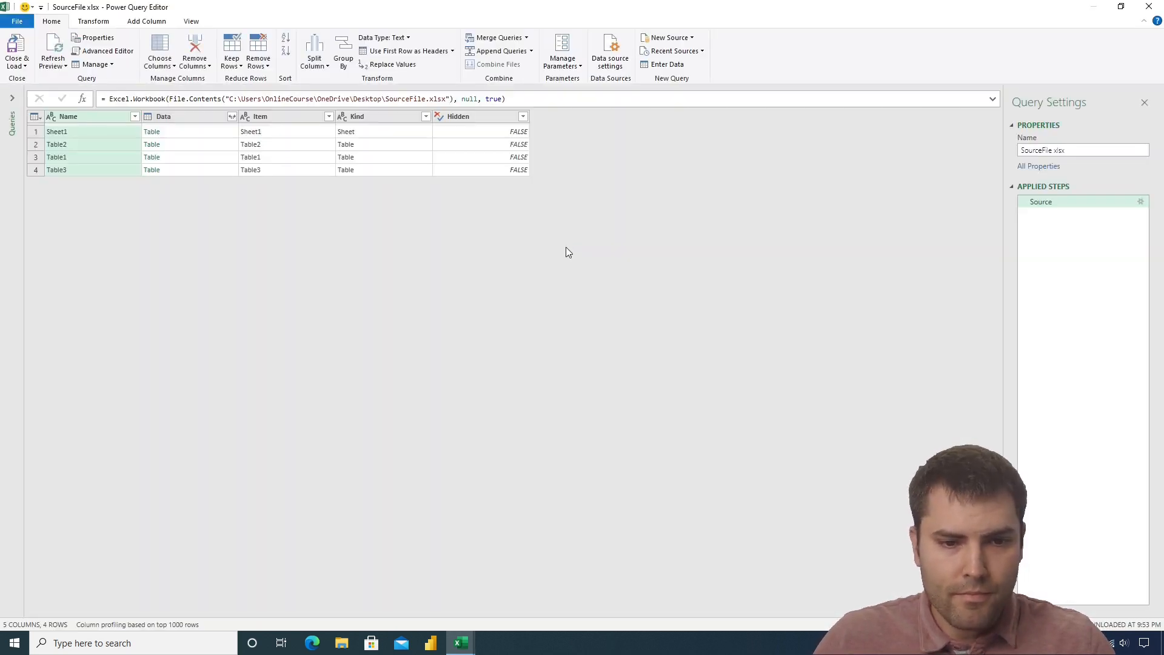
Sort the Item column in ascending order and filter the Kind column to exclude Sheet, keeping only Table rows.
{"action": "left_click", "coordinate": [329, 117]}
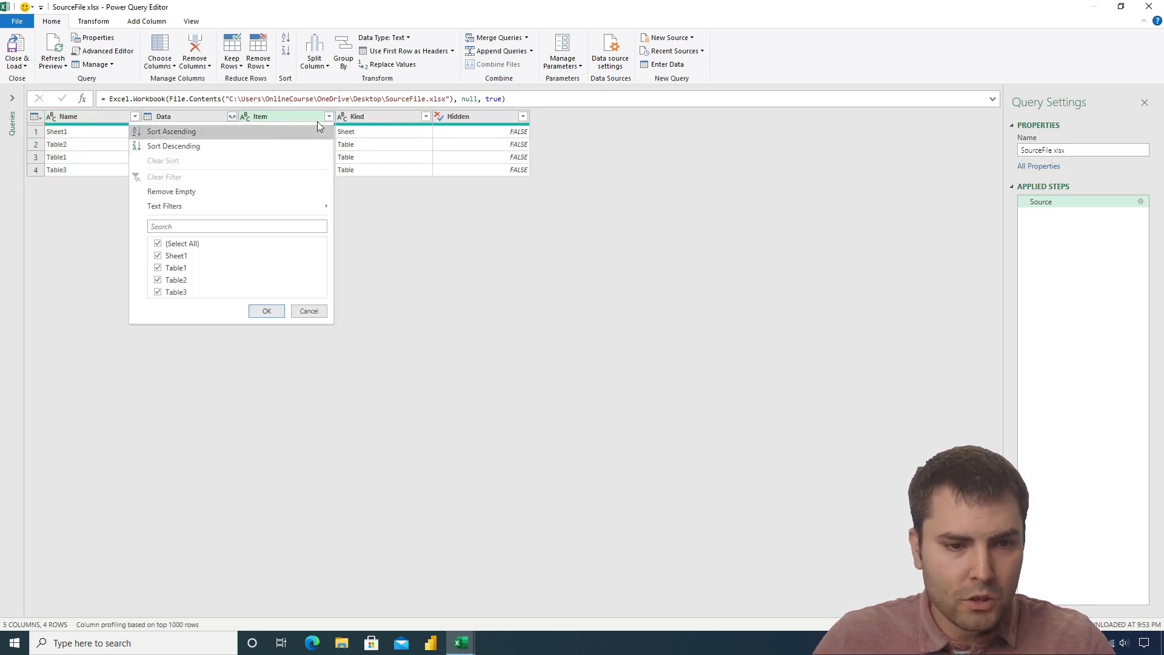
{"action": "left_click", "coordinate": [173, 133]}
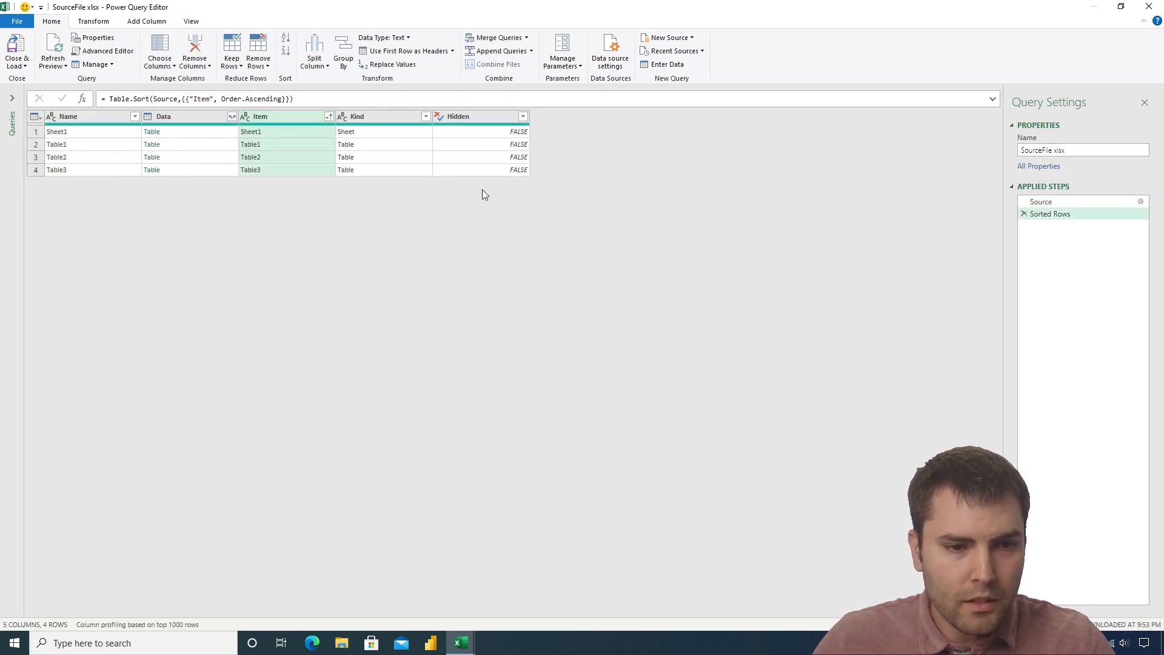
{"action": "left_click", "coordinate": [426, 117]}
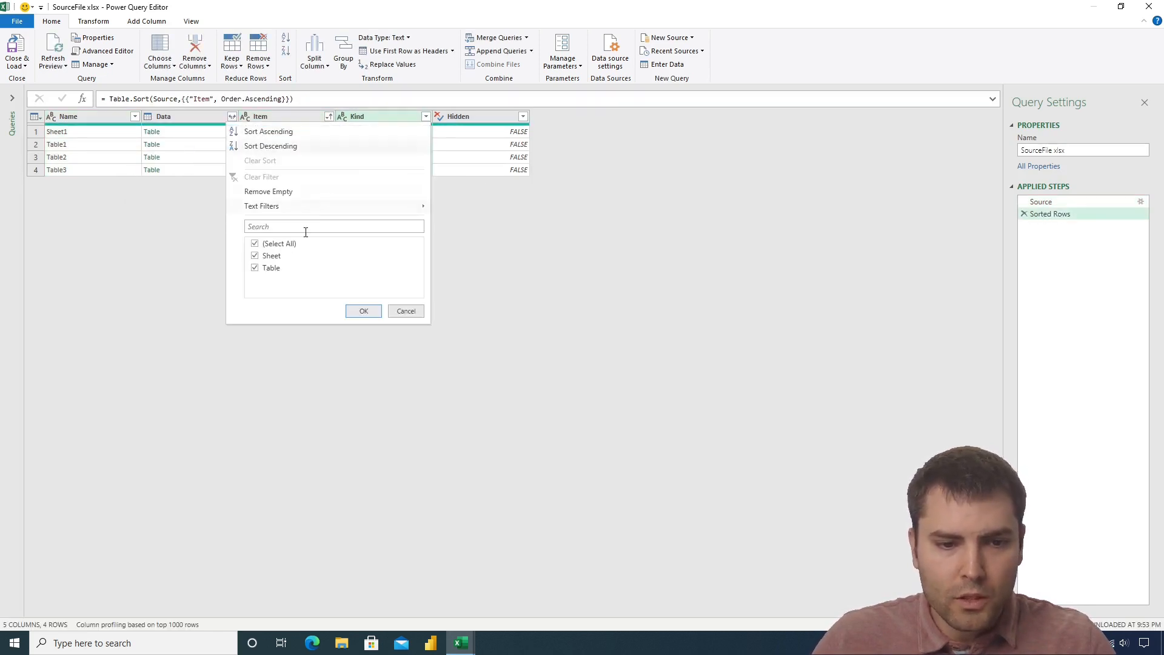
{"action": "left_click", "coordinate": [255, 255]}
{"action": "left_click", "coordinate": [364, 310]}
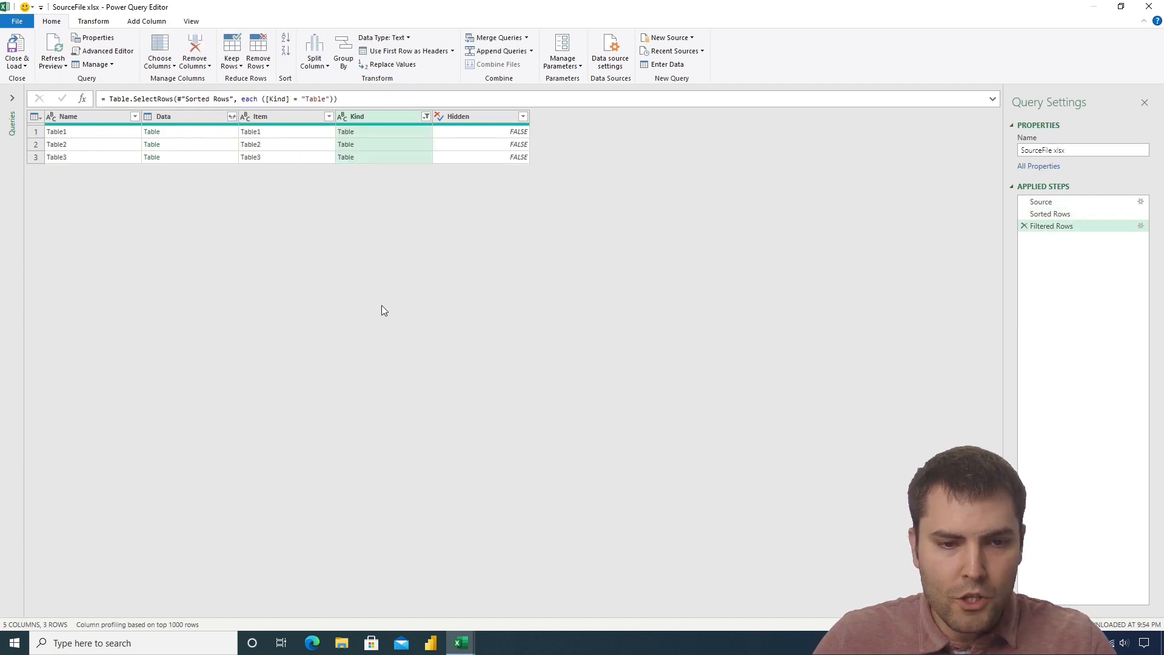
Remove all columns except Data and Item.
{"action": "left_click", "coordinate": [182, 117]}
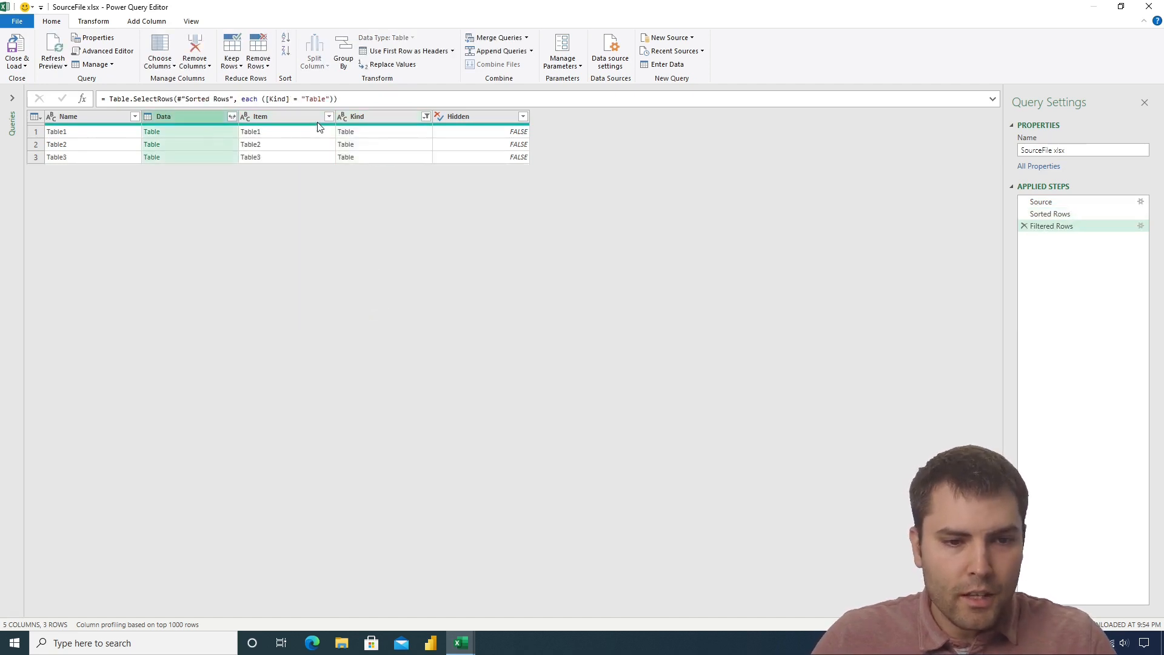
{"action": "left_click", "coordinate": [307, 121], "text": "ctrl"}
{"action": "right_click", "coordinate": [303, 121]}
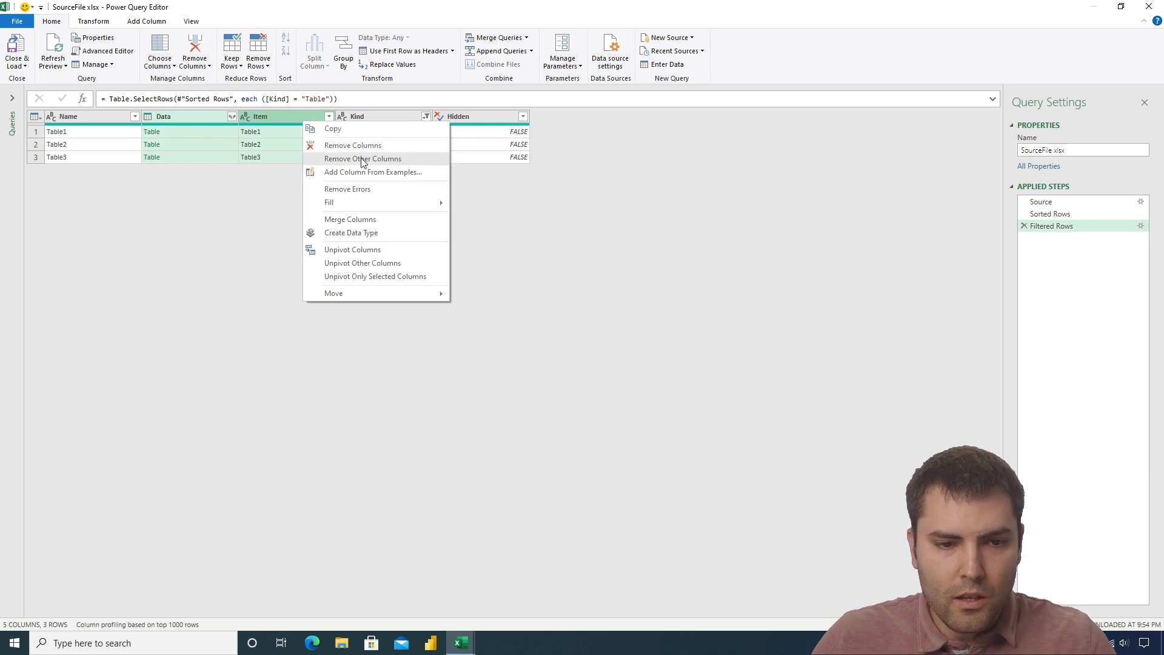
{"action": "left_click", "coordinate": [363, 160]}
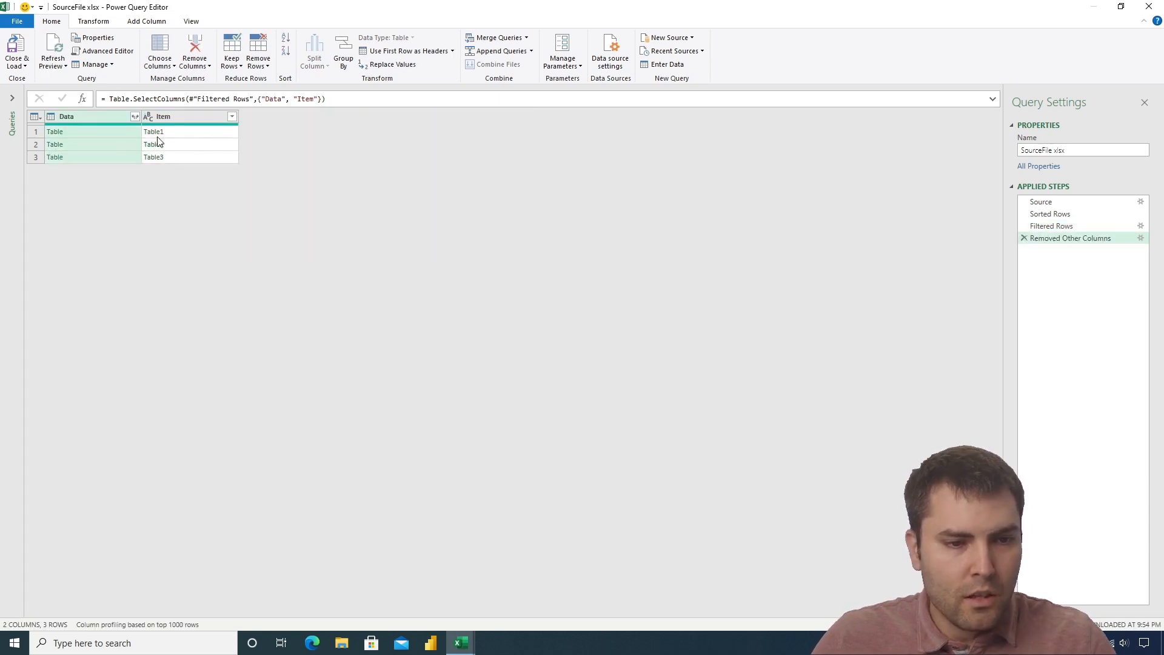
Preview the first nested table in the Data column, drill down into it, and compare the result with the preceding query step.
{"action": "left_click", "coordinate": [108, 131]}
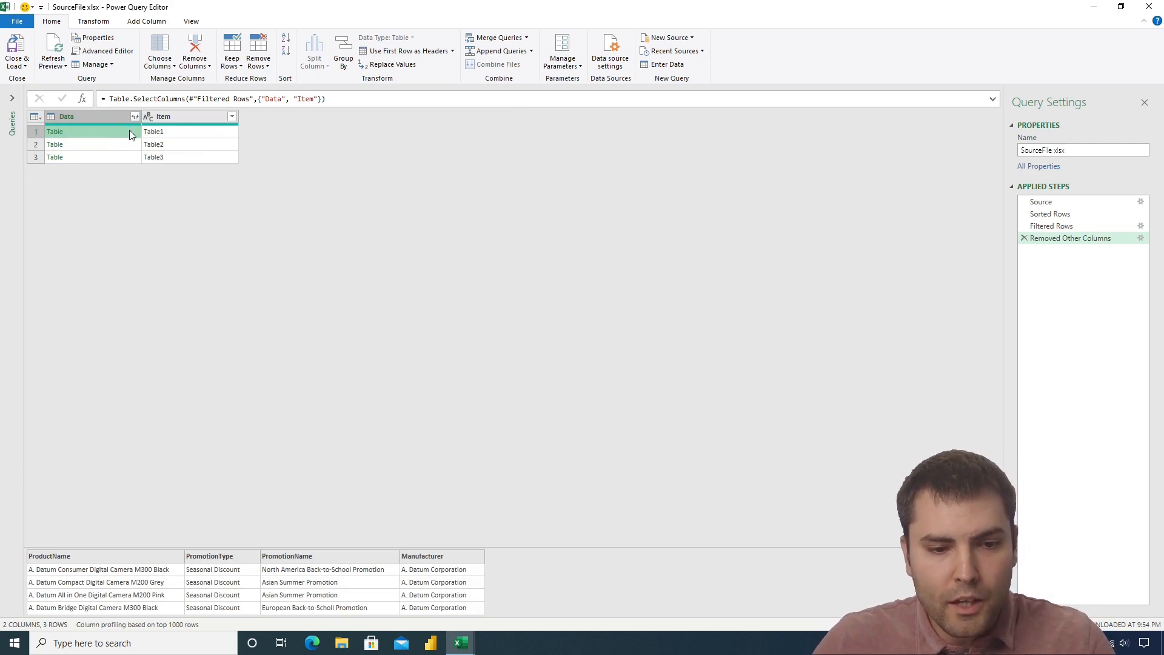
{"action": "left_click", "coordinate": [55, 131]}
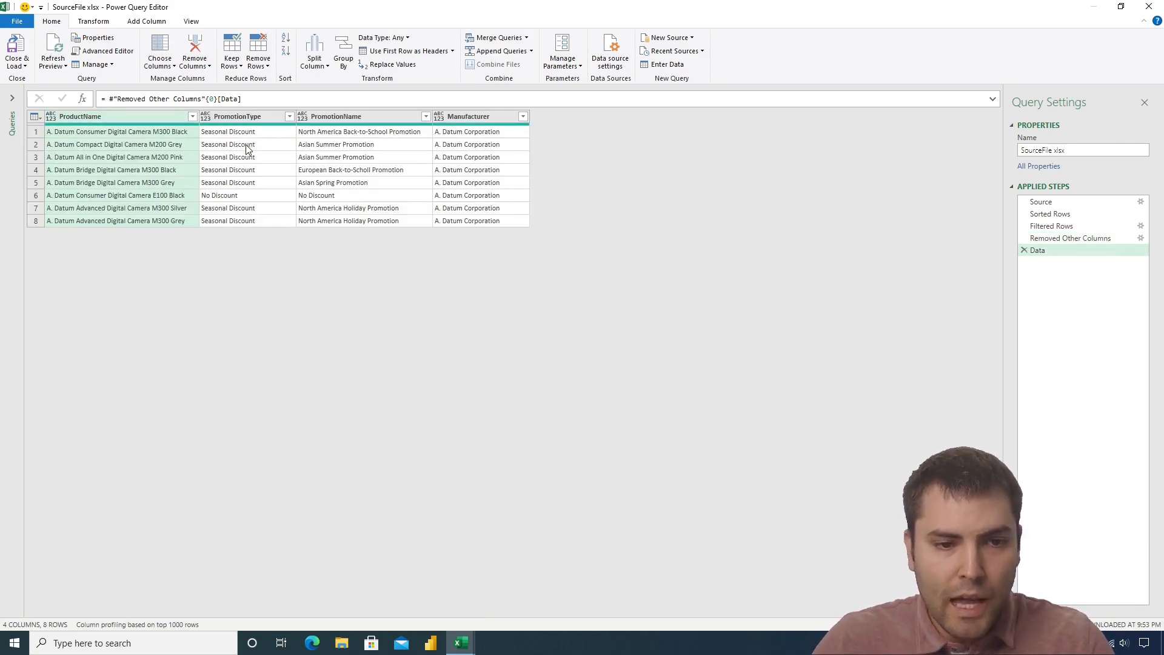
{"action": "left_click", "coordinate": [1045, 238]}
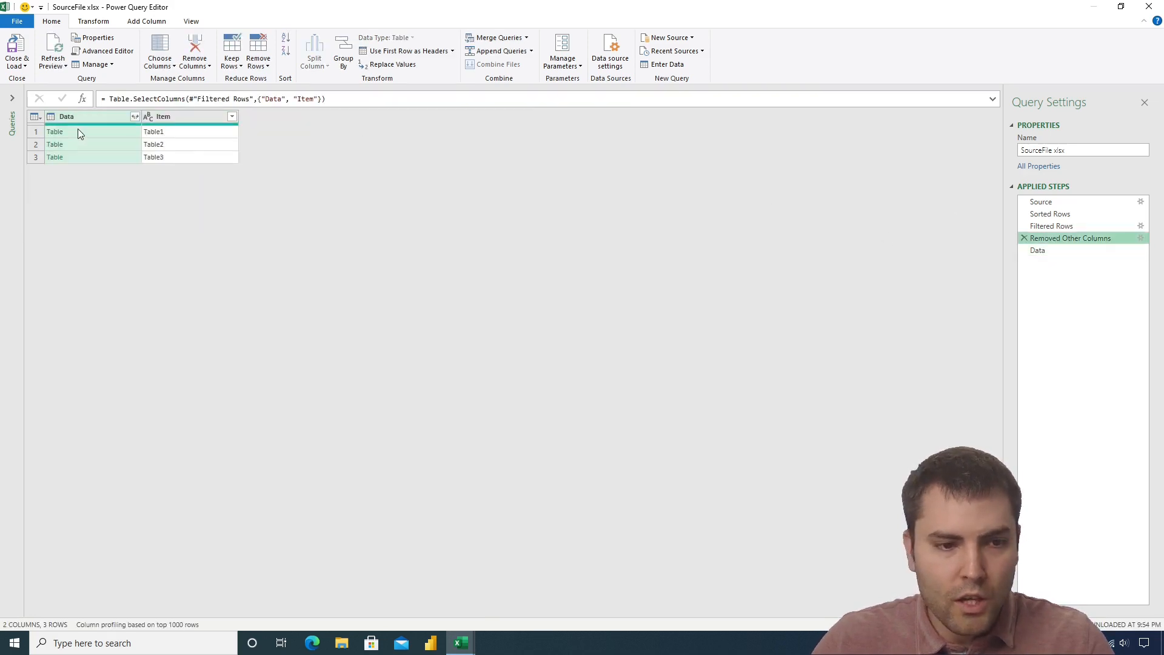
{"action": "left_click", "coordinate": [1054, 251]}
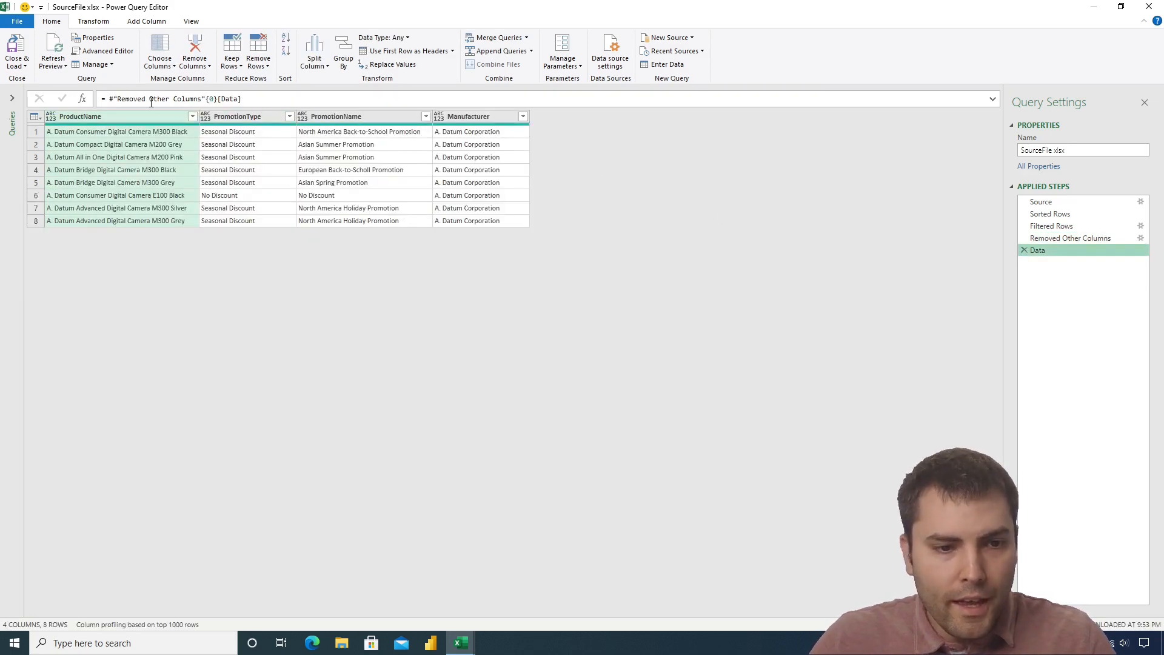
Wrap the Data step's formula in Table.ColumnNames so it reads = Table.ColumnNames( #"Removed Other Columns"{0}[Data]).
{"action": "left_click", "coordinate": [104, 98]}
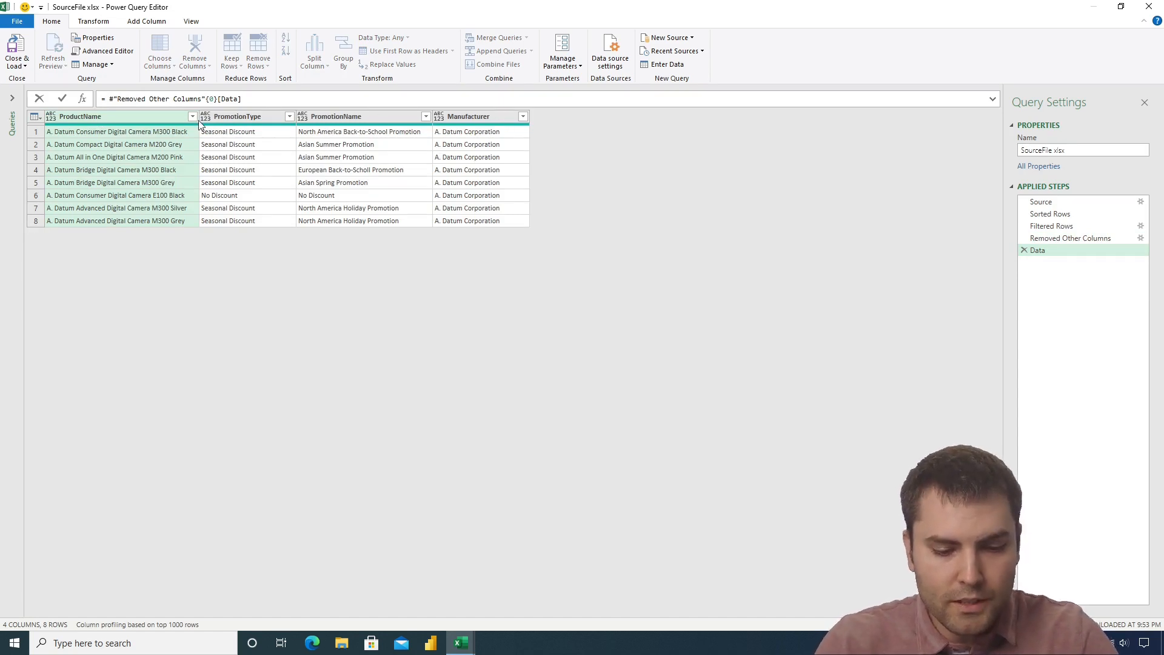
{"action": "type", "text": "Table.COl"}
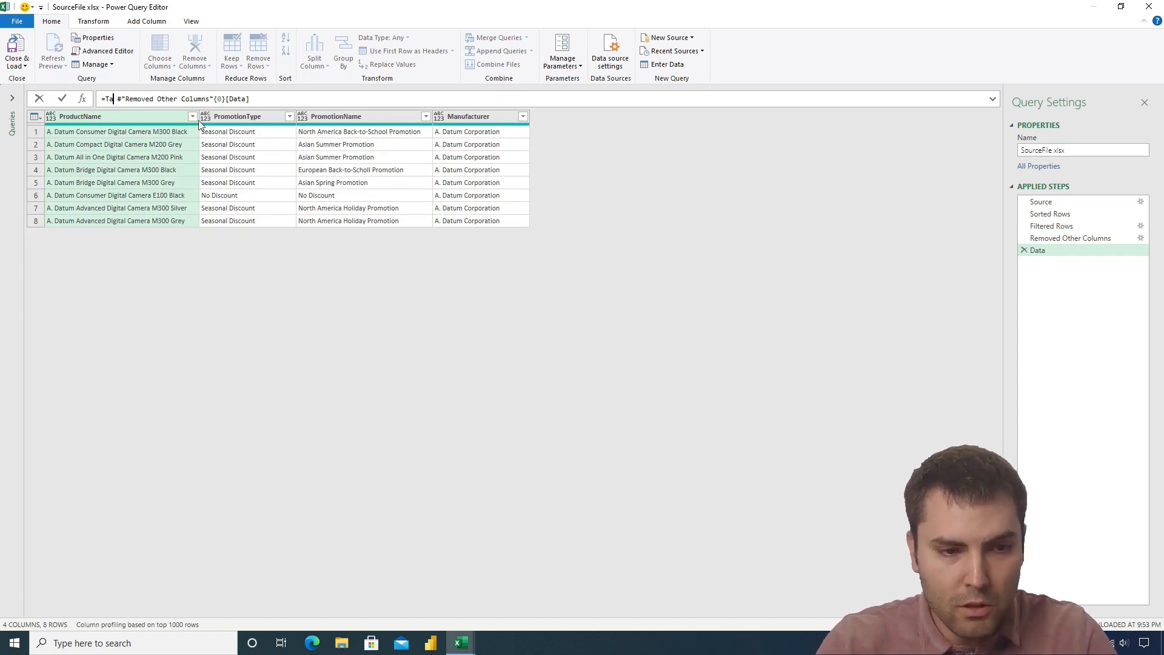
{"action": "key", "text": "BackSpace"}
{"action": "key", "text": "BackSpace"}
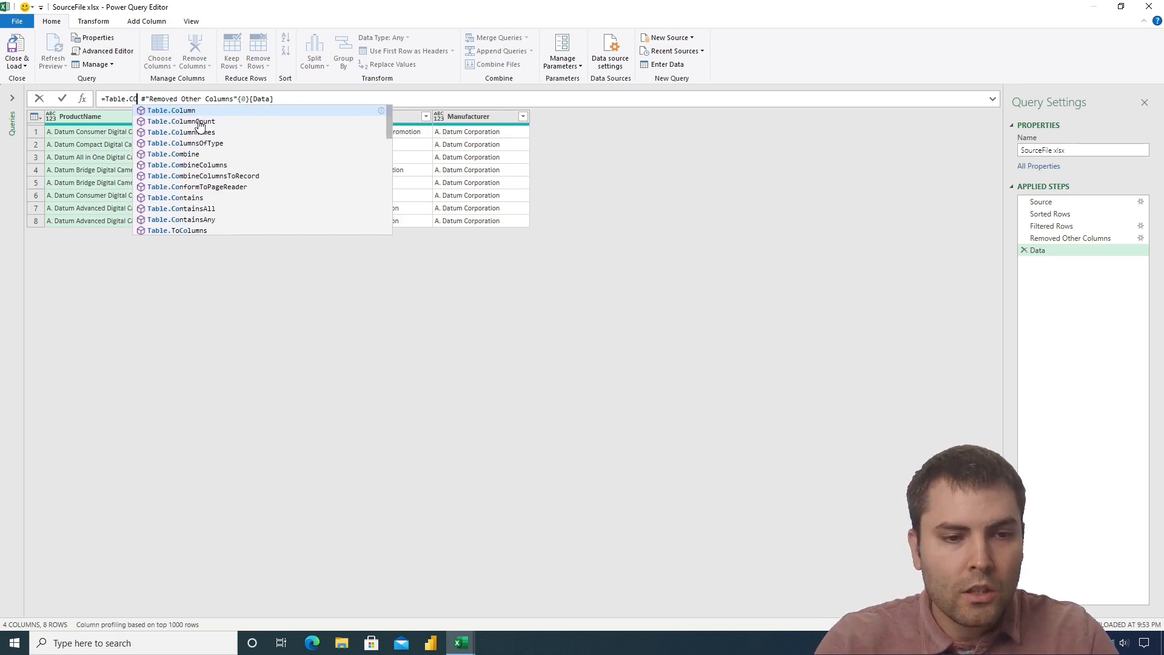
{"action": "type", "text": "olumnNames("}
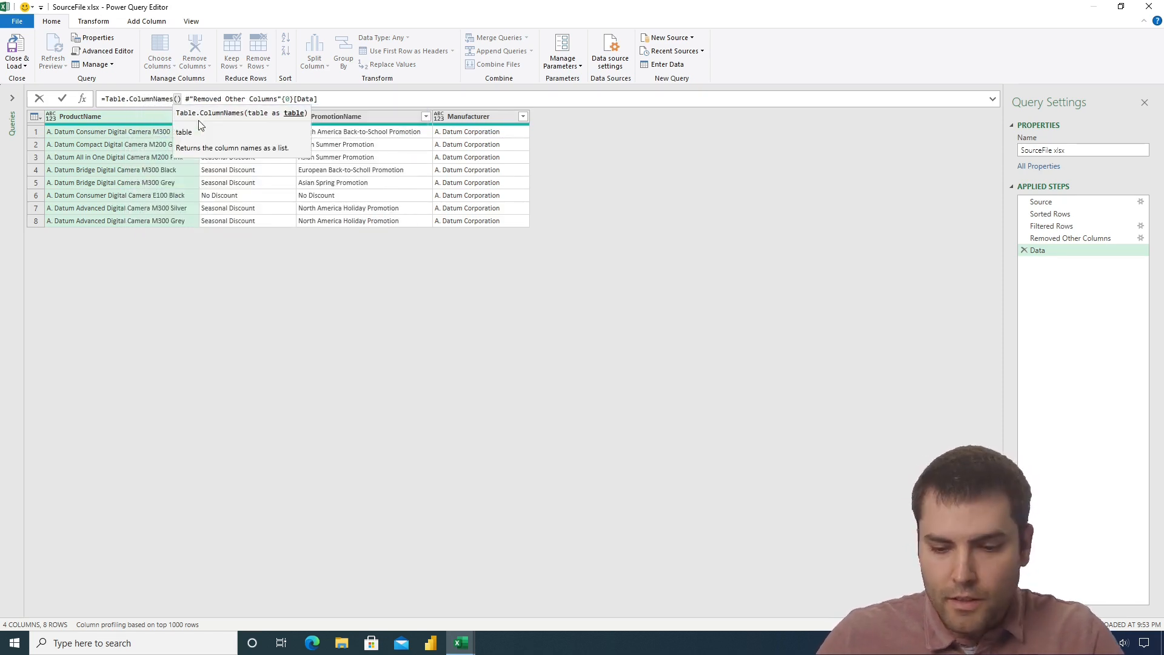
{"action": "key", "text": "Delete"}
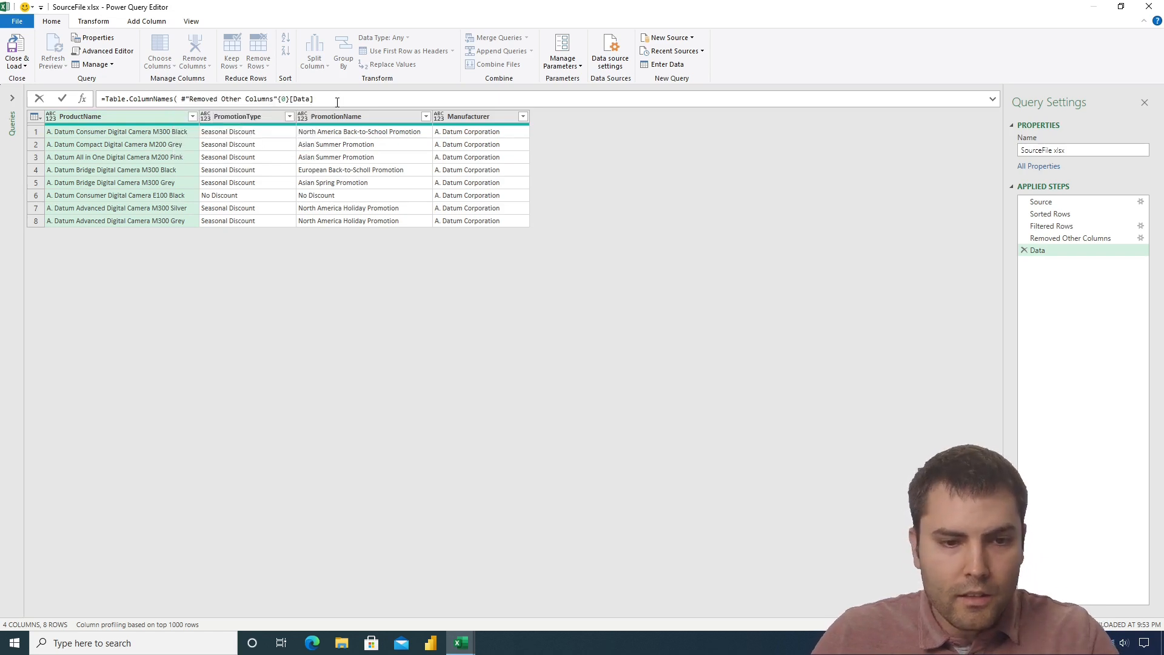
{"action": "type", "text": ")"}
{"action": "key", "text": "Return"}
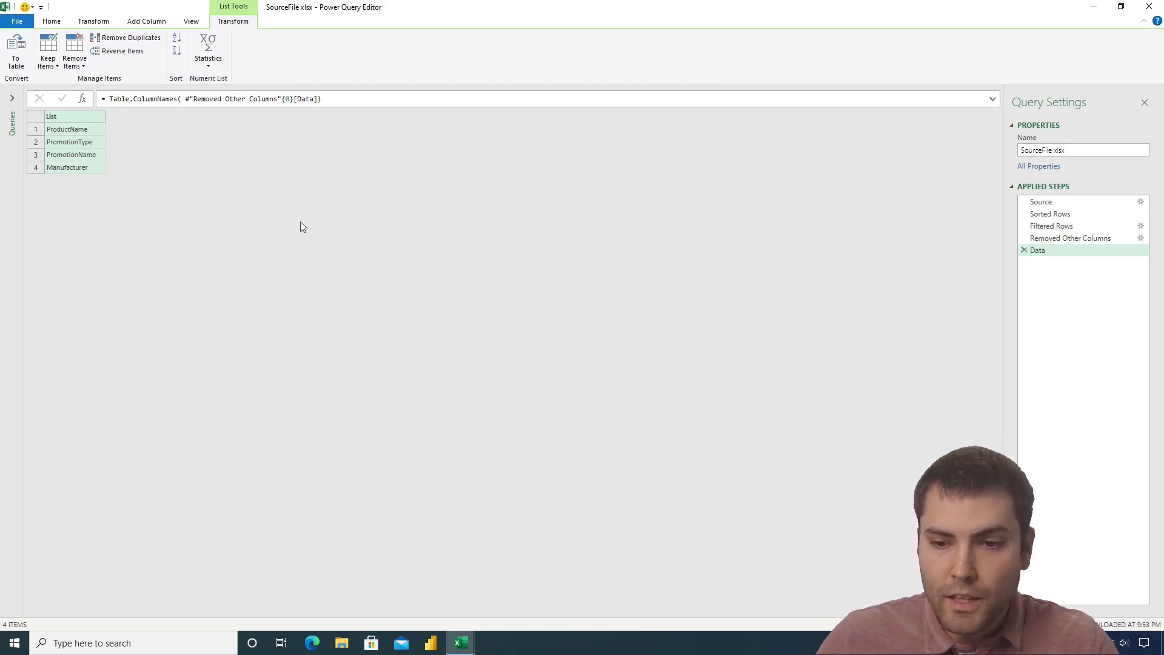
Copy the complete Table.ColumnNames formula and delete the Data step from the query.
{"action": "left_click_drag", "start_coordinate": [361, 101], "coordinate": [110, 95]}
{"action": "key", "text": "ctrl+c"}
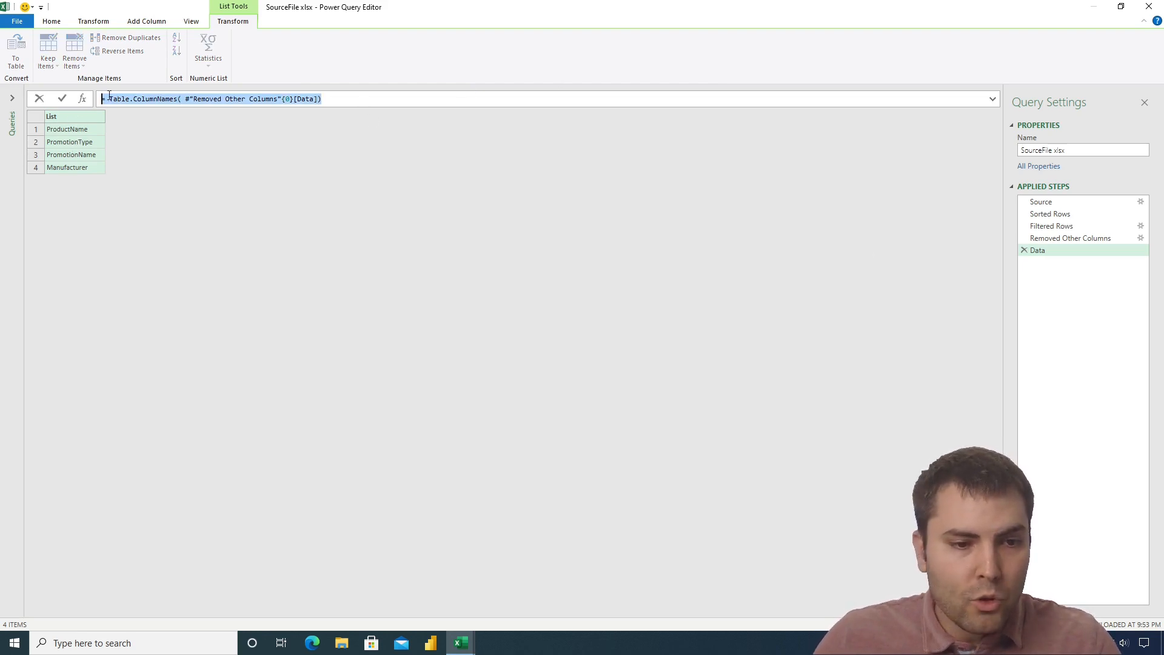
{"action": "key", "text": "Escape"}
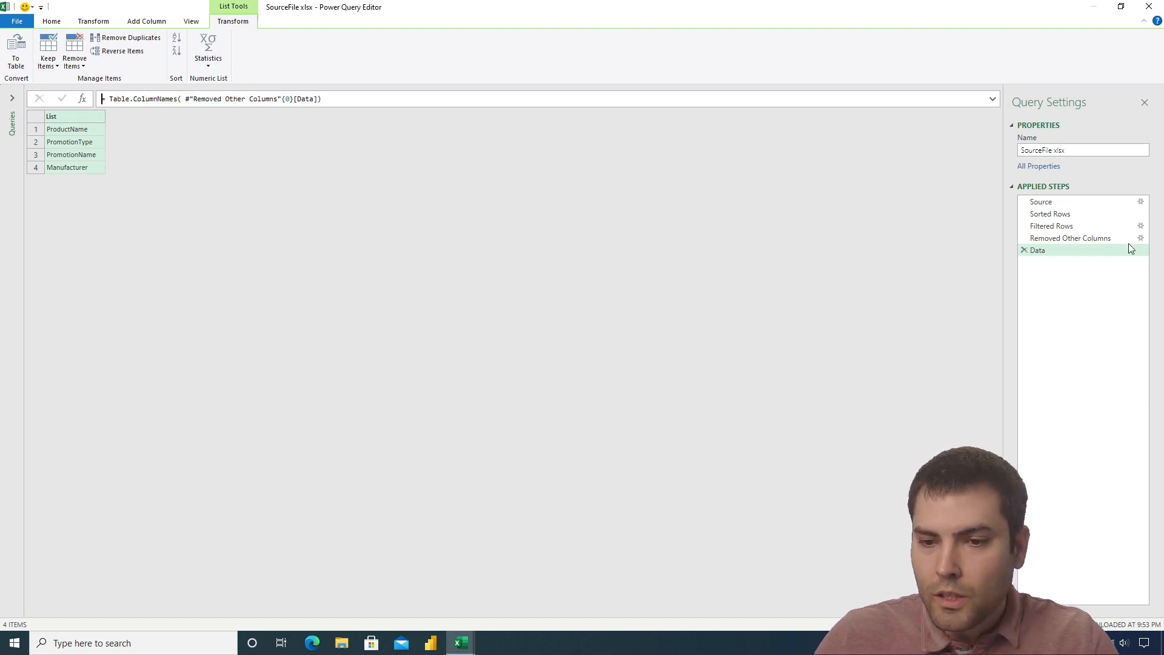
{"action": "left_click", "coordinate": [1024, 250]}
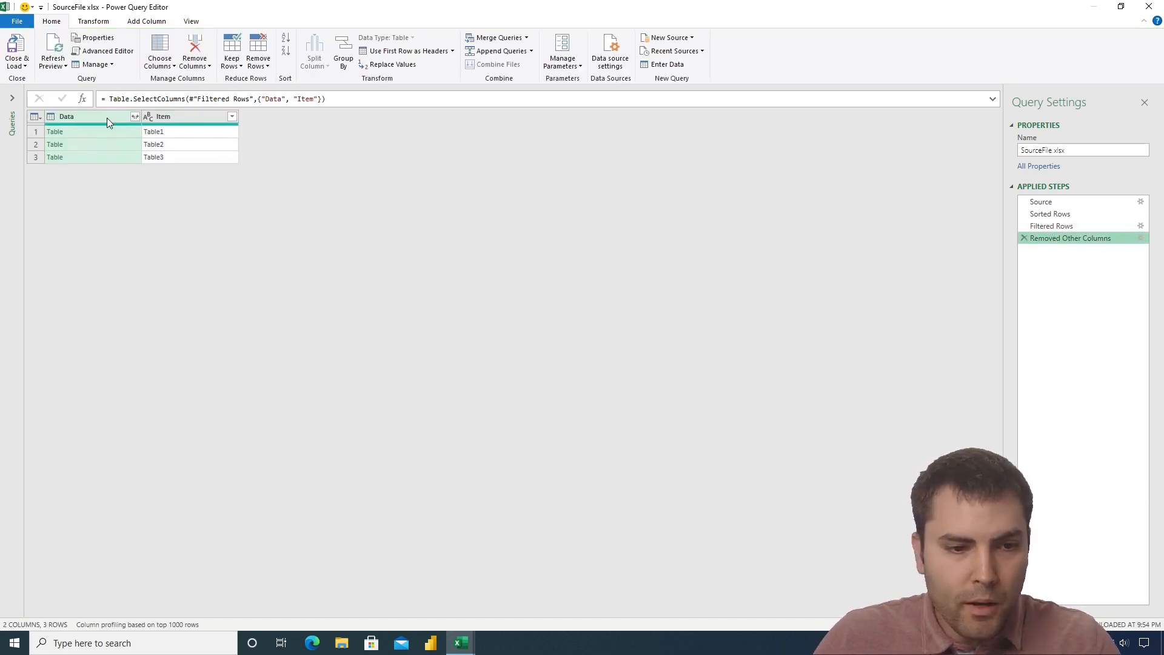
Expand all columns of the Data column without the original name as prefix, and compare the step with the preceding one.
{"action": "left_click", "coordinate": [135, 117]}
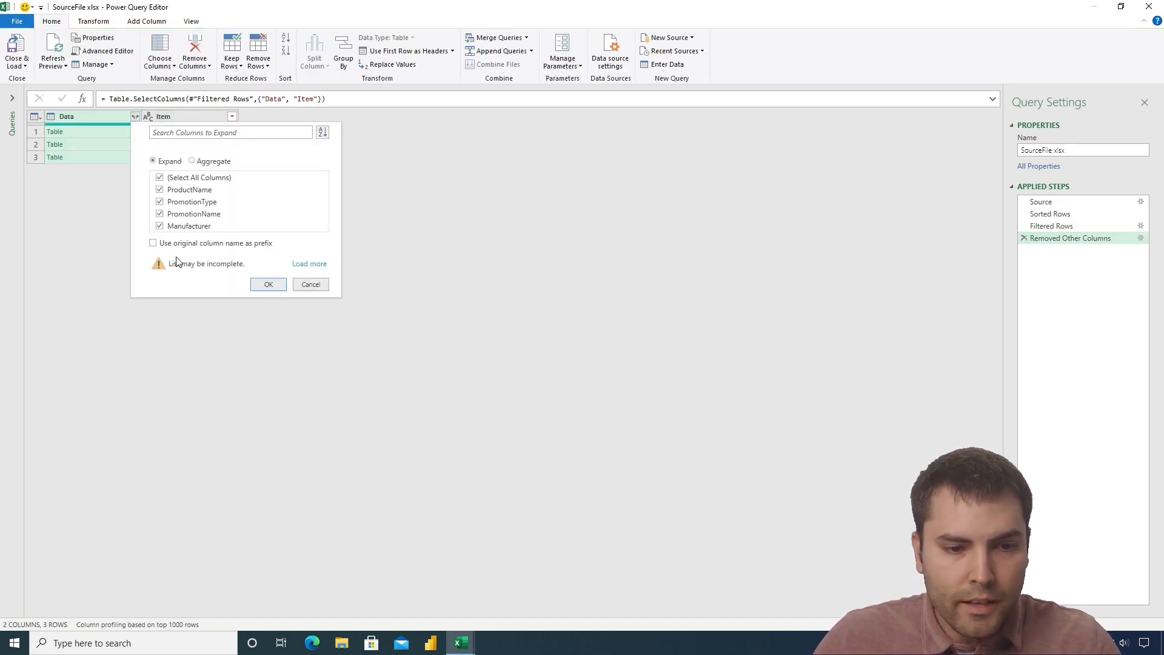
{"action": "left_click", "coordinate": [262, 283]}
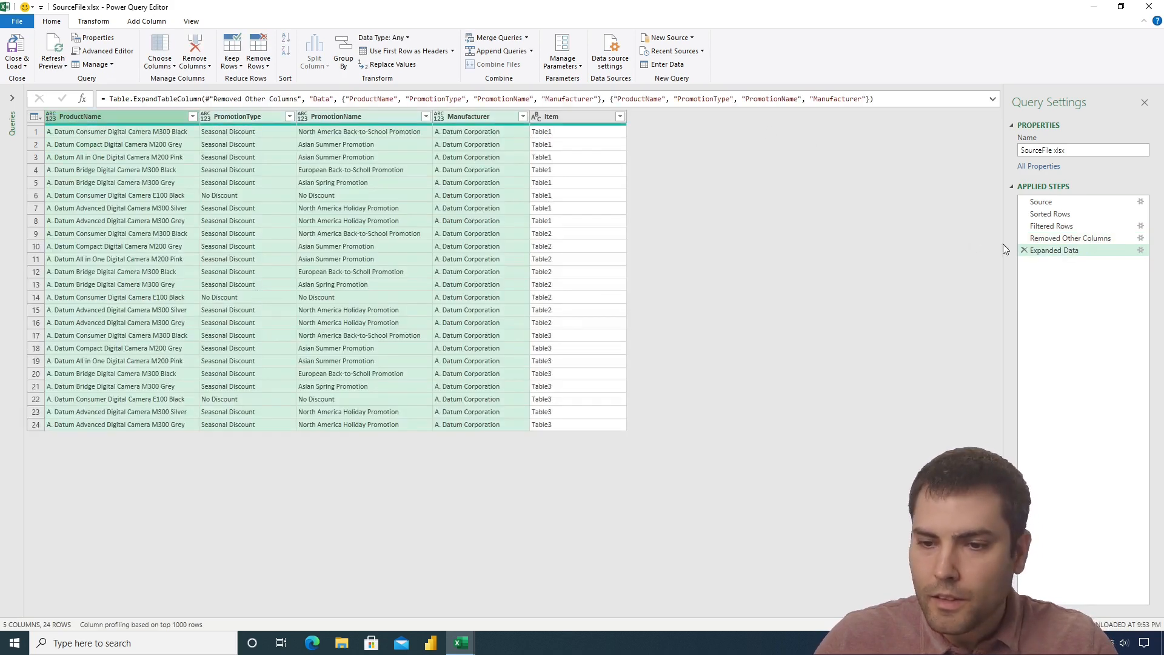
{"action": "left_click", "coordinate": [1049, 238]}
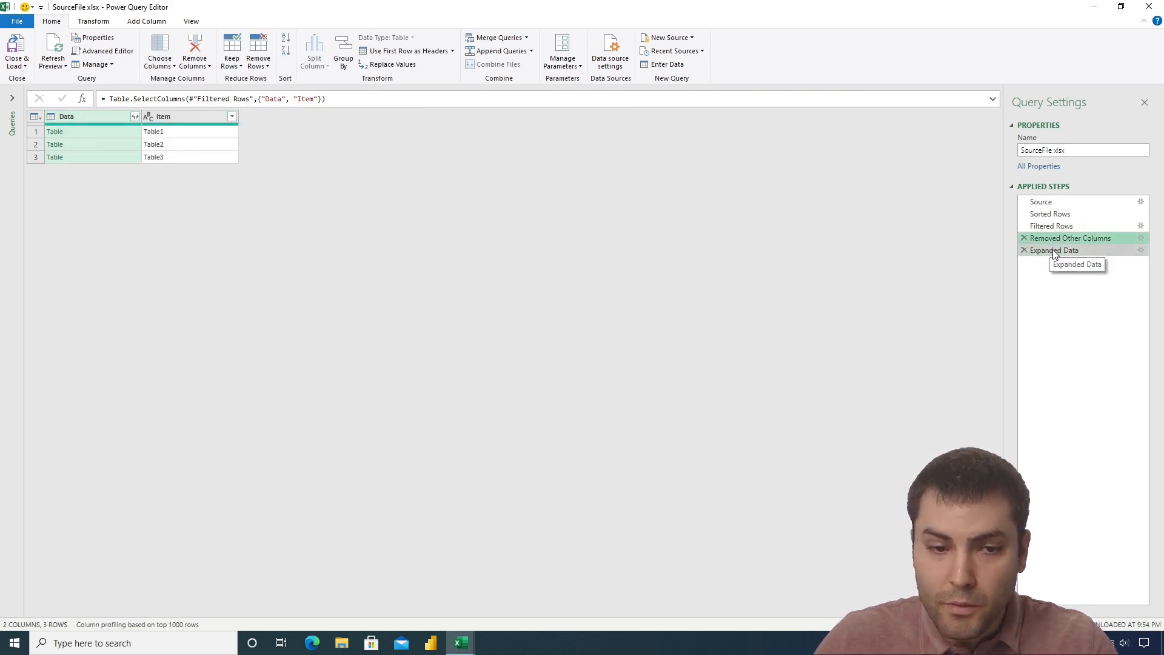
{"action": "left_click", "coordinate": [1055, 253]}
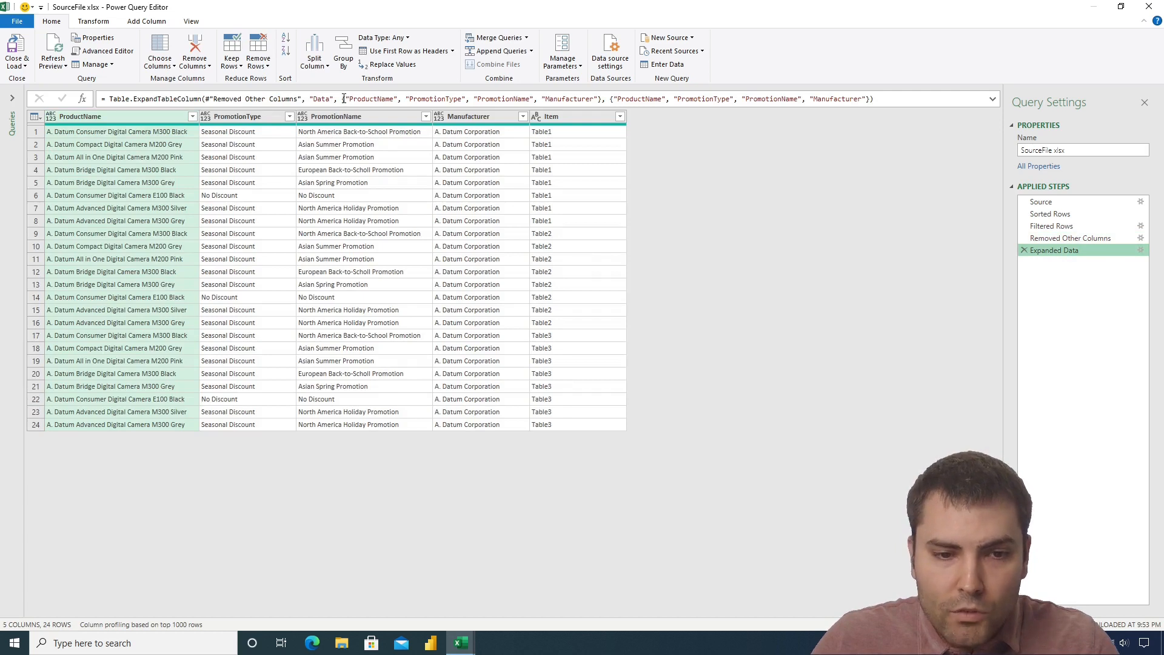
Replace both hardcoded column-name lists in the Expanded Data formula with Table.ColumnNames( #"Removed Other Columns"{0}[Data]).
{"action": "left_click_drag", "start_coordinate": [343, 99], "coordinate": [821, 100]}
{"action": "key", "text": "ctrl+v"}
{"action": "key", "text": "ctrl+v"}
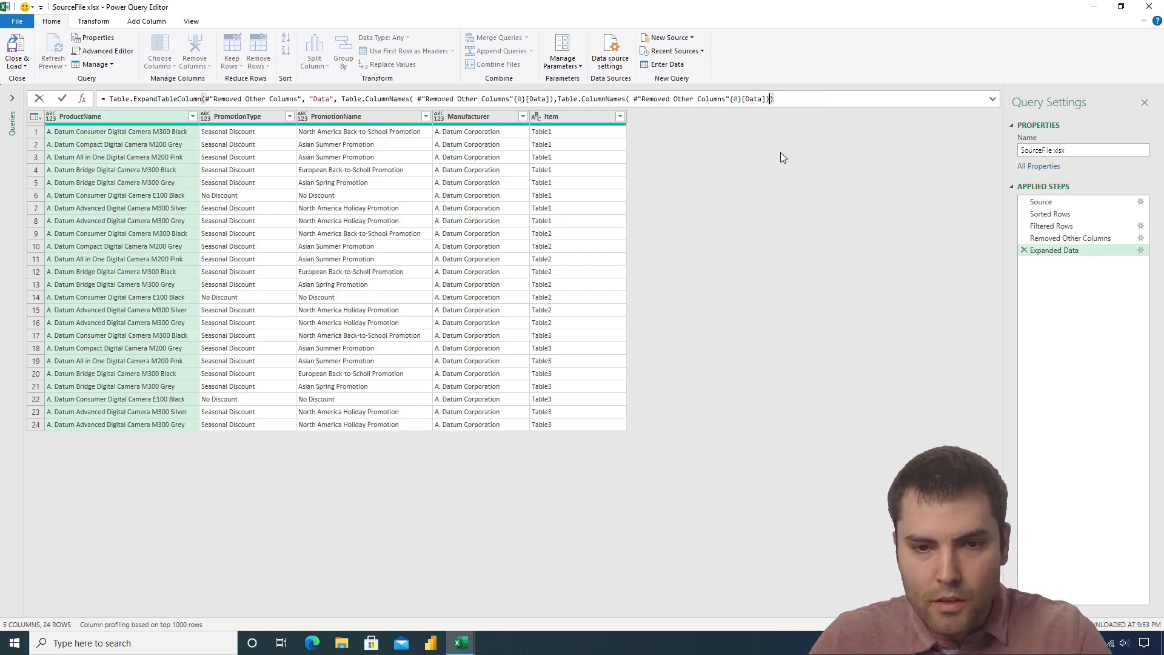
{"action": "key", "text": "Return"}
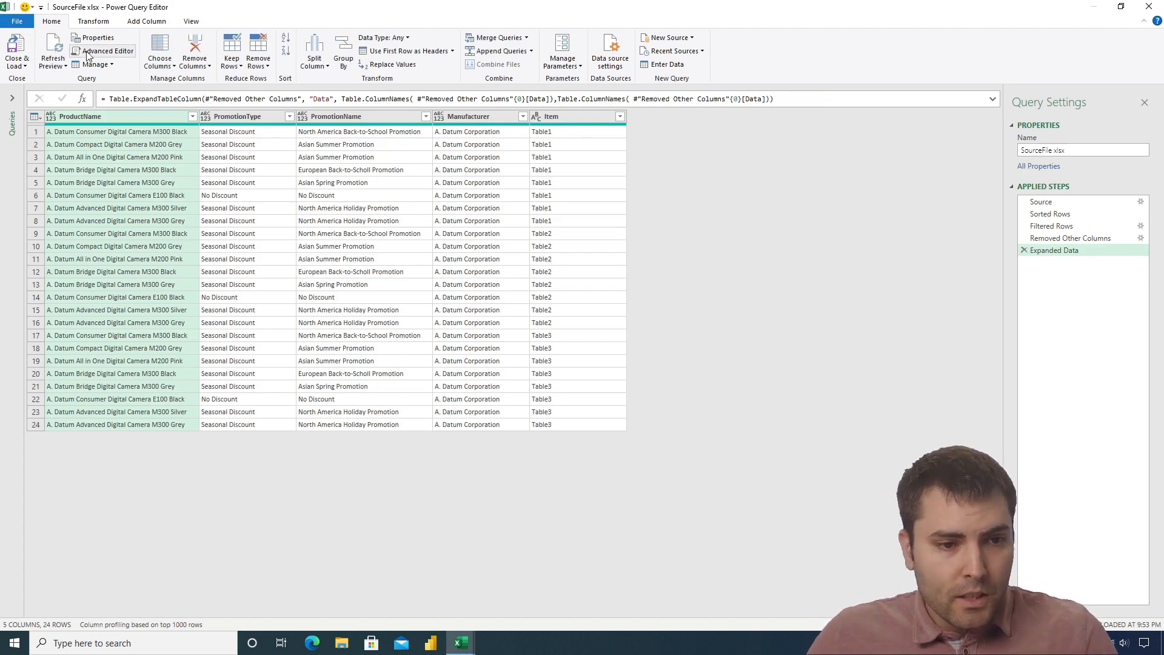
Show the list of queries, switch to a new instance of Excel, and open the recent workbook SourceFile.xlsx.
{"action": "left_click", "coordinate": [11, 98]}
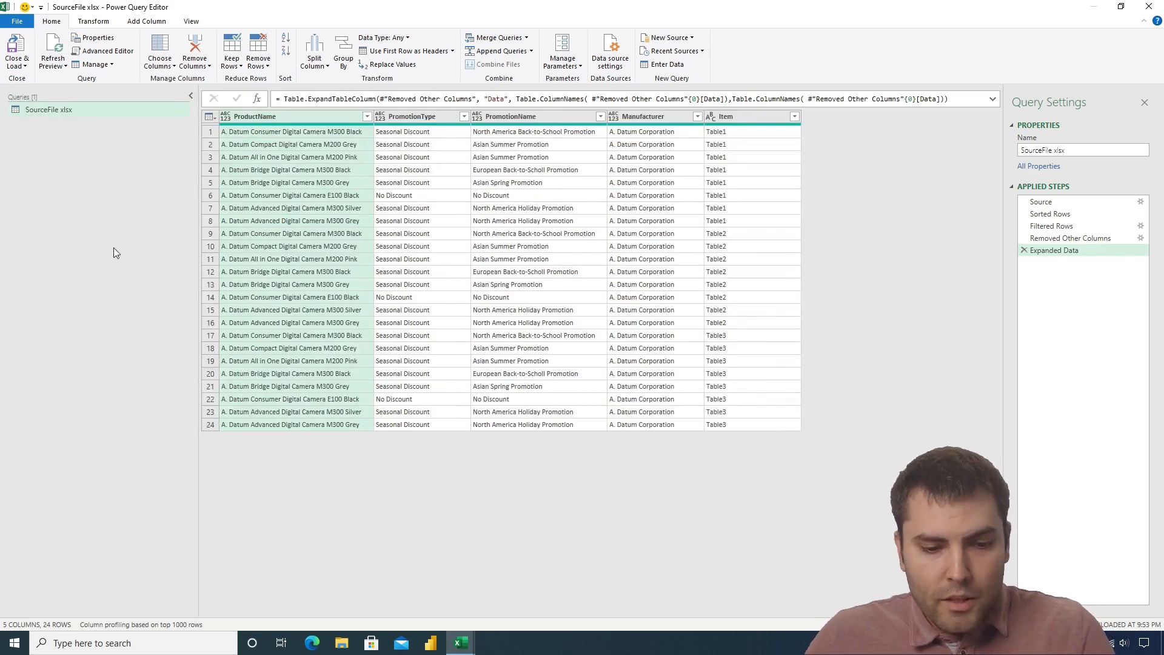
{"action": "right_click", "coordinate": [471, 647]}
{"action": "left_click", "coordinate": [453, 581]}
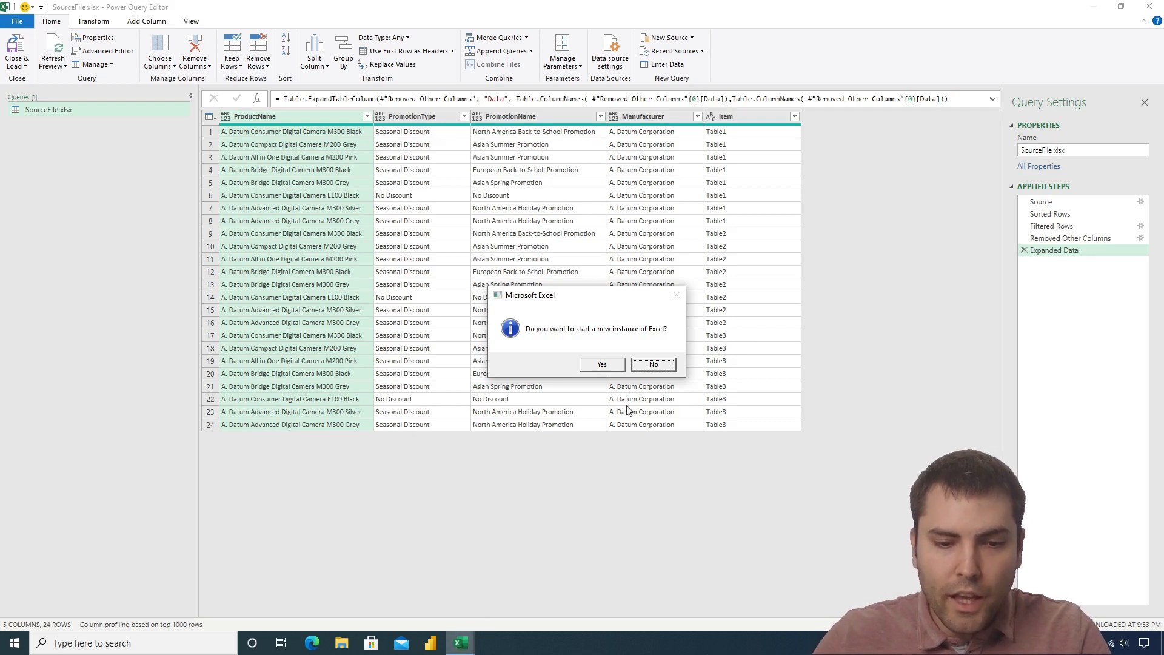
{"action": "left_click", "coordinate": [603, 365]}
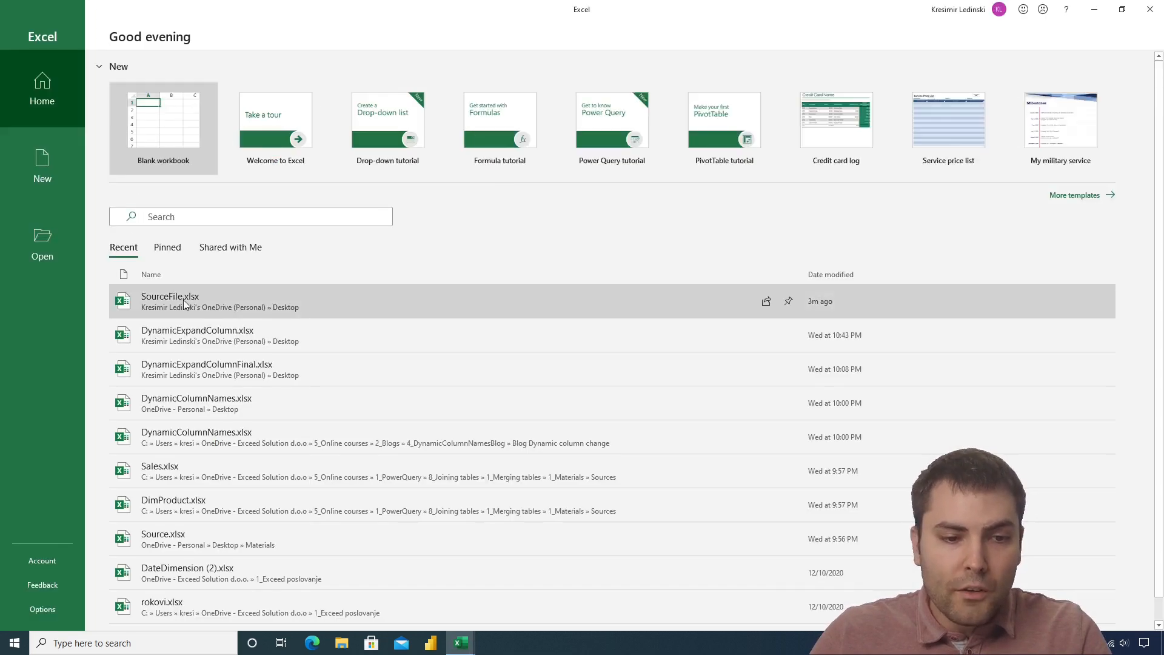
{"action": "left_click", "coordinate": [185, 303]}
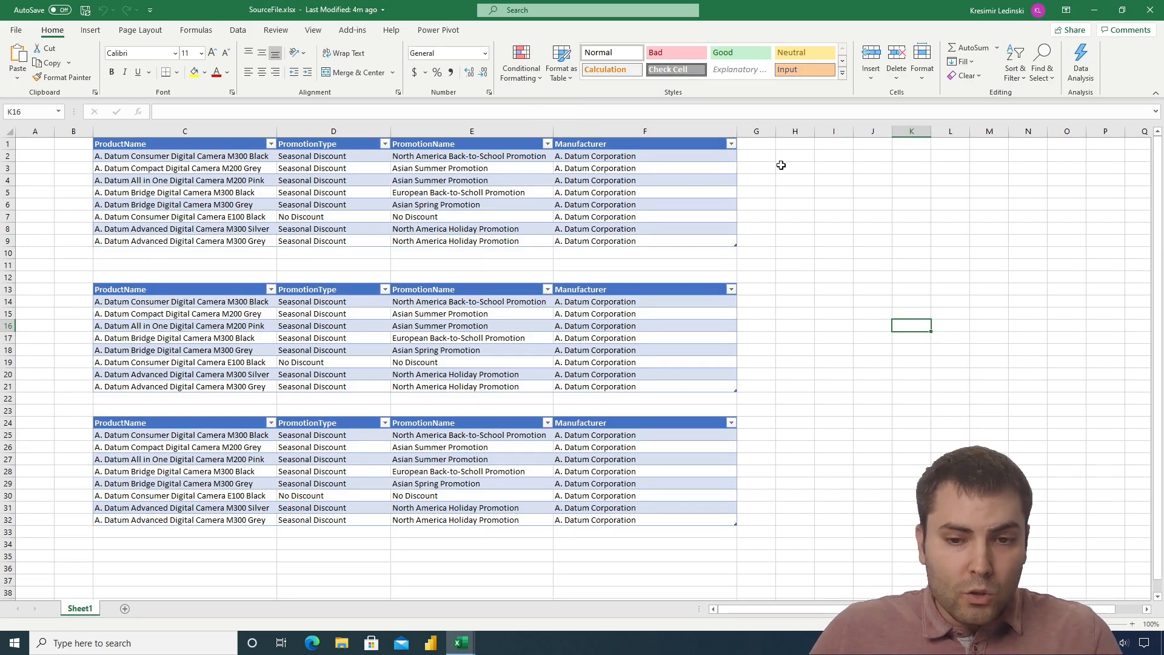
Add a column headed Type to the first table, starting in G1, and fill G2:G9 with dsad.
{"action": "left_click", "coordinate": [763, 144]}
{"action": "type", "text": "Type"}
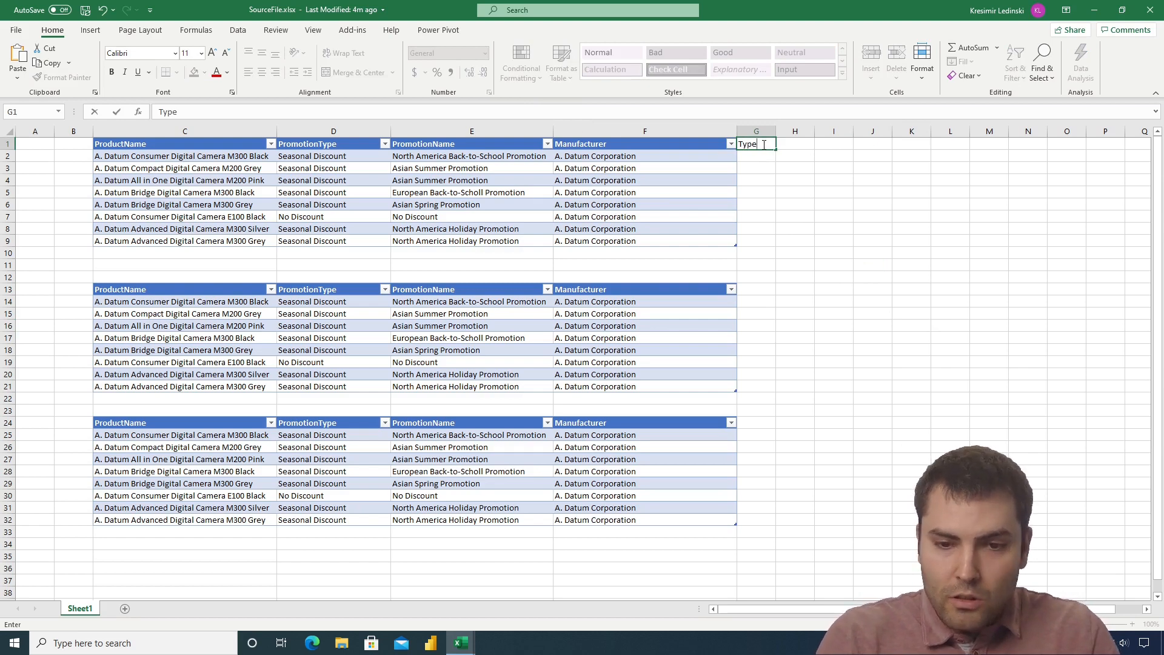
{"action": "key", "text": "Return"}
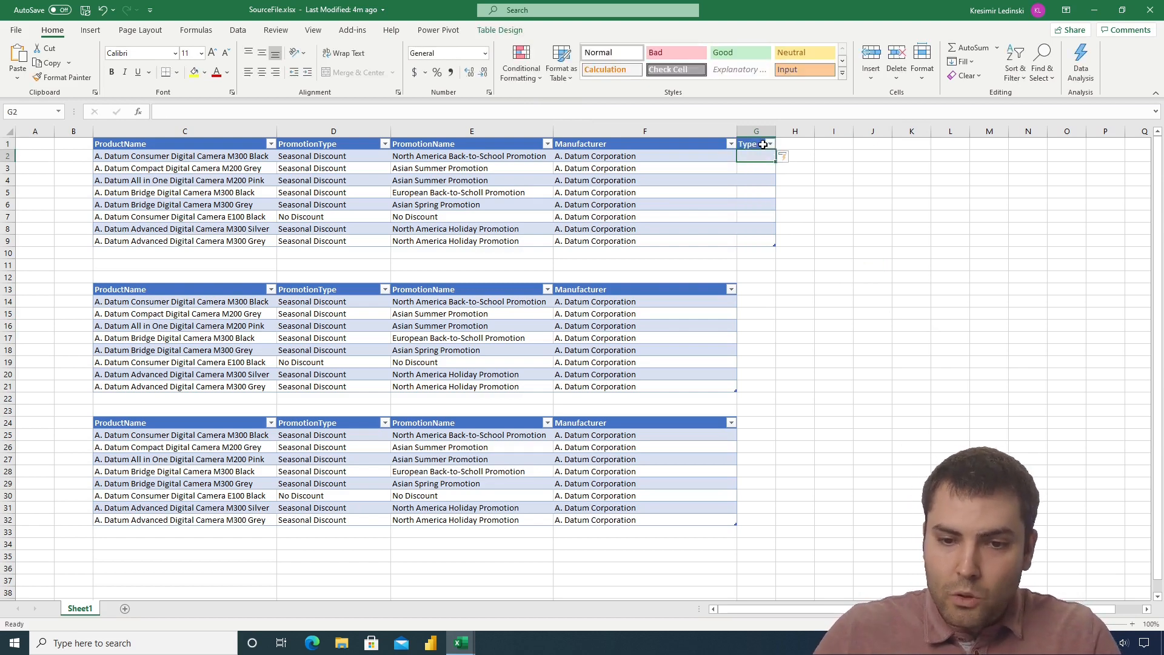
{"action": "left_click_drag", "start_coordinate": [756, 156], "coordinate": [756, 237]}
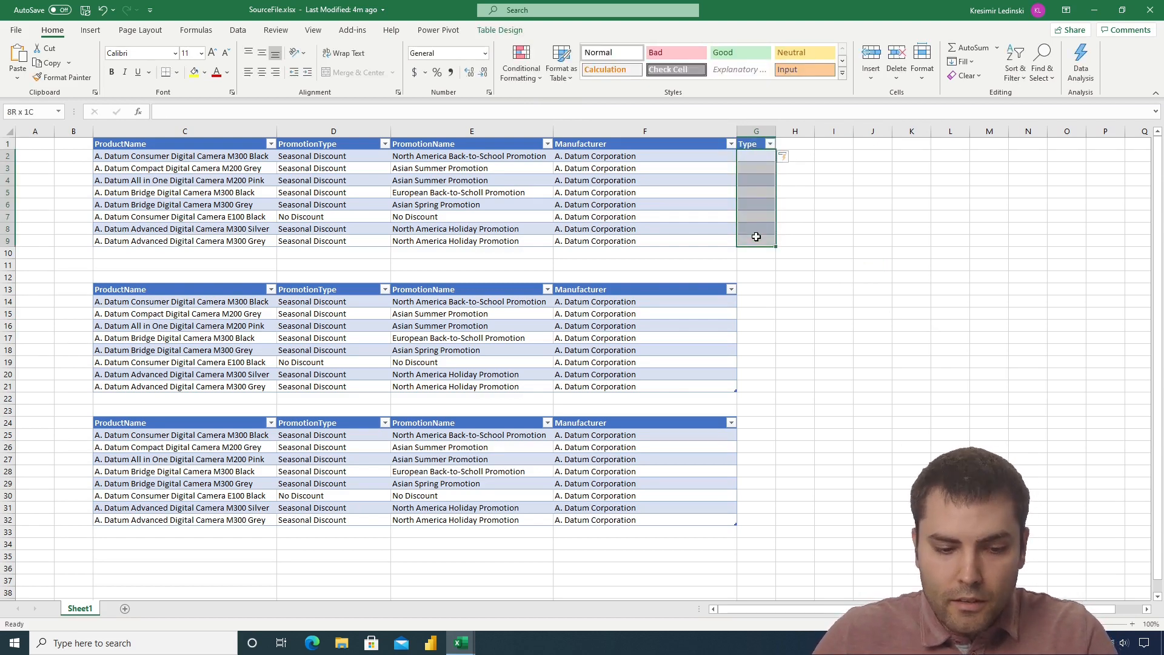
{"action": "type", "text": "dsad"}
{"action": "key", "text": "ctrl+Return"}
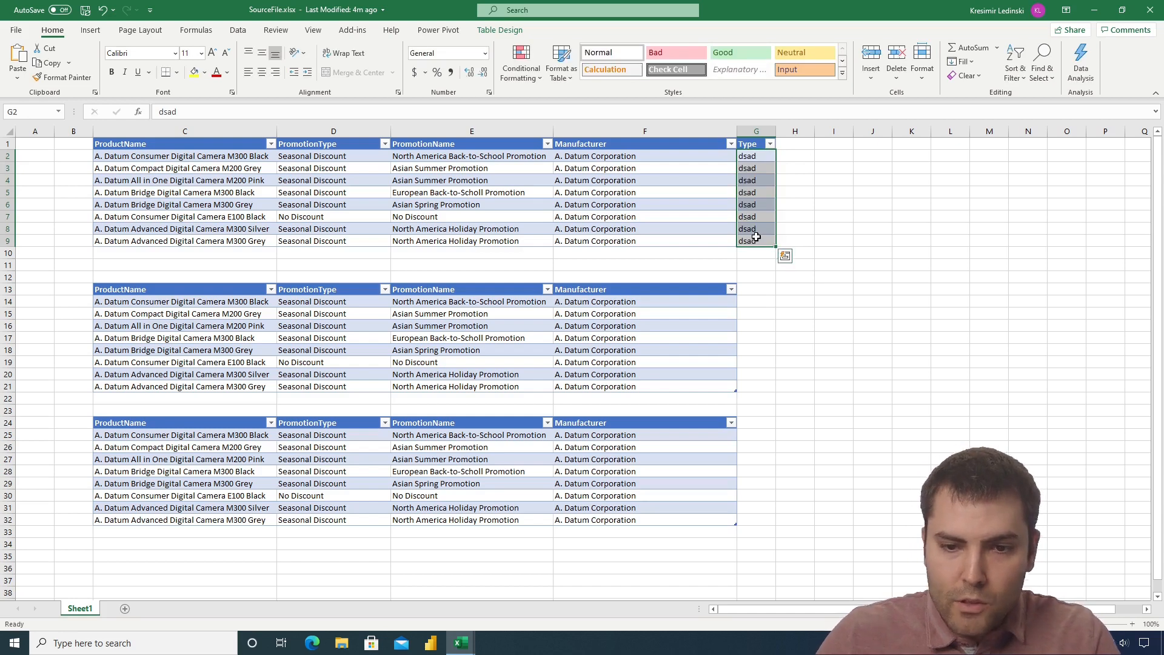
Save and close SourceFile.xlsx, and refresh the query preview in the Power Query Editor.
{"action": "left_click", "coordinate": [549, 182]}
{"action": "key", "text": "ctrl+s"}
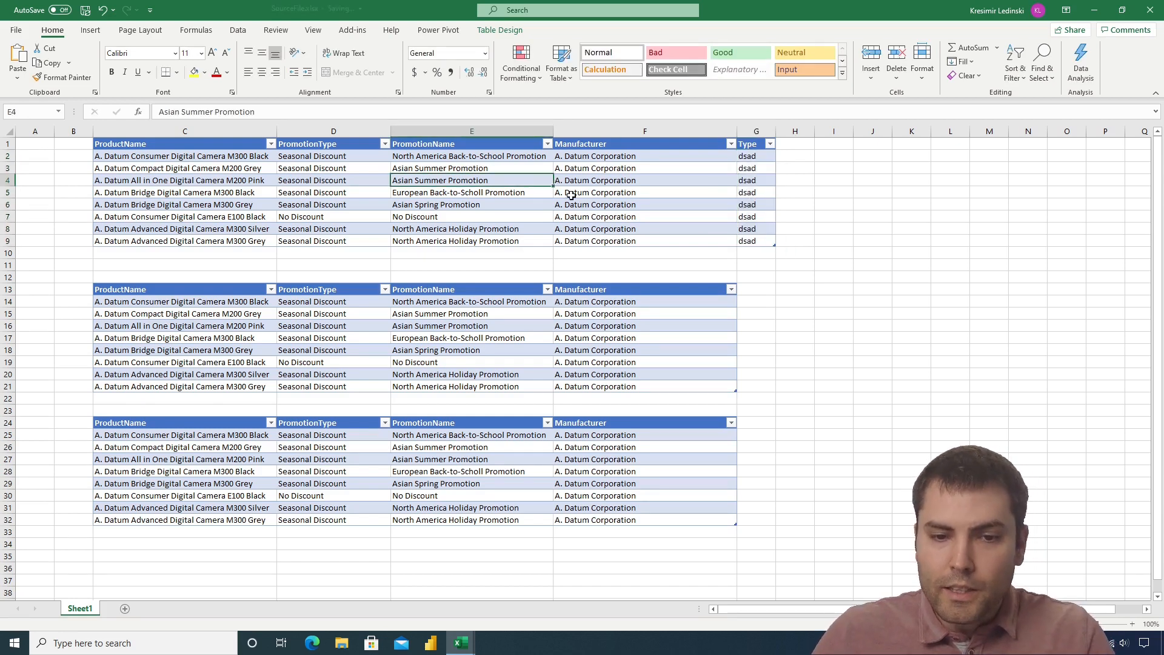
{"action": "left_click", "coordinate": [1150, 10]}
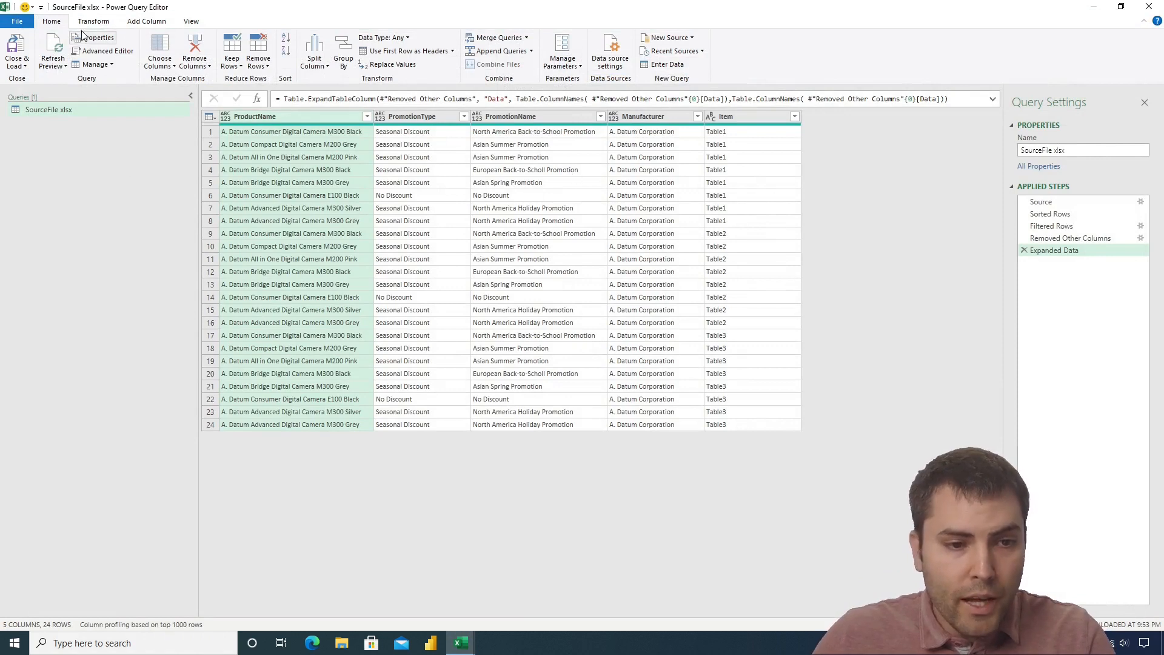
{"action": "left_click", "coordinate": [53, 49]}
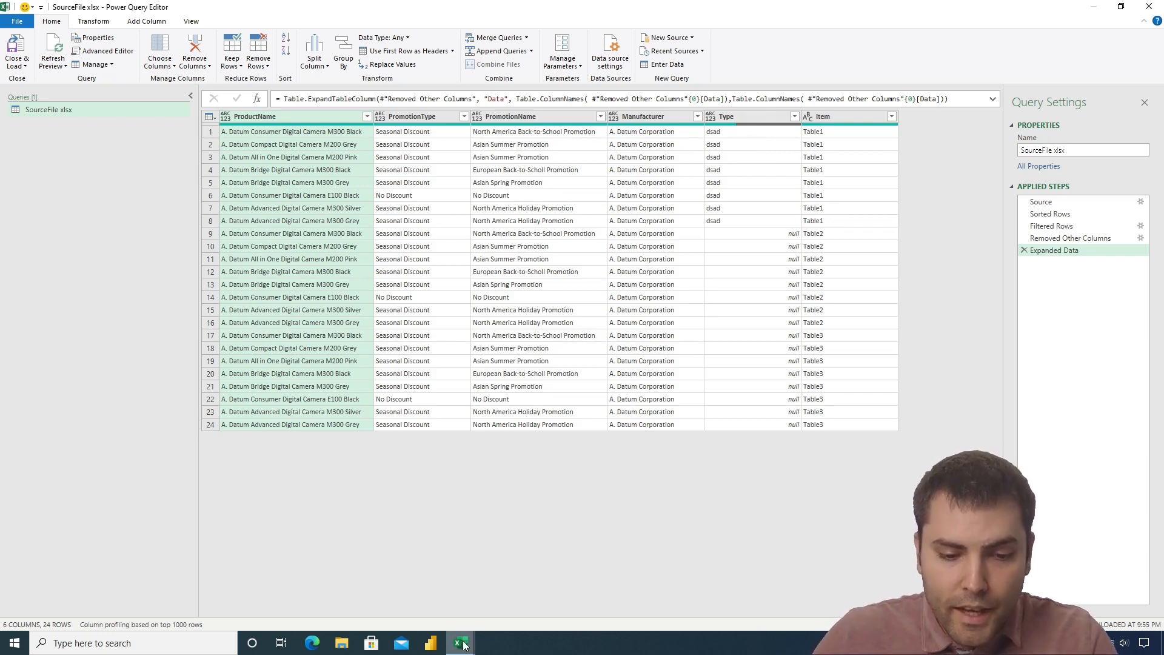
Preview the first and second nested tables at the Removed Other Columns step and compare their columns.
{"action": "left_click", "coordinate": [1055, 239]}
{"action": "left_click", "coordinate": [294, 132]}
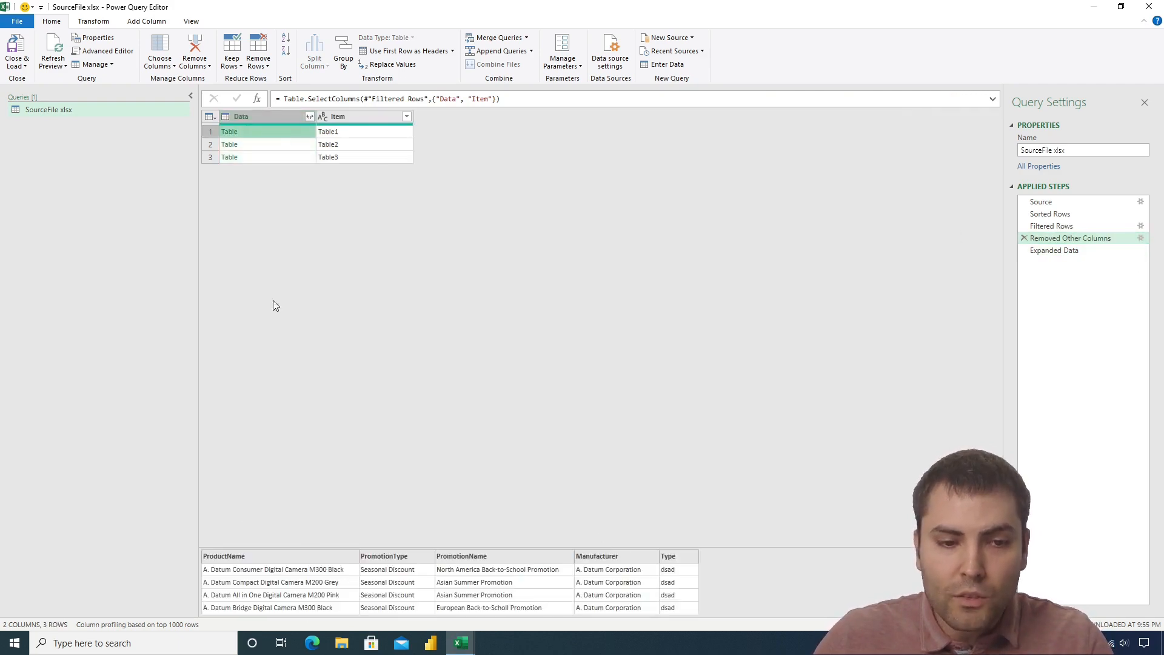
{"action": "left_click", "coordinate": [277, 146]}
{"action": "left_click", "coordinate": [277, 132]}
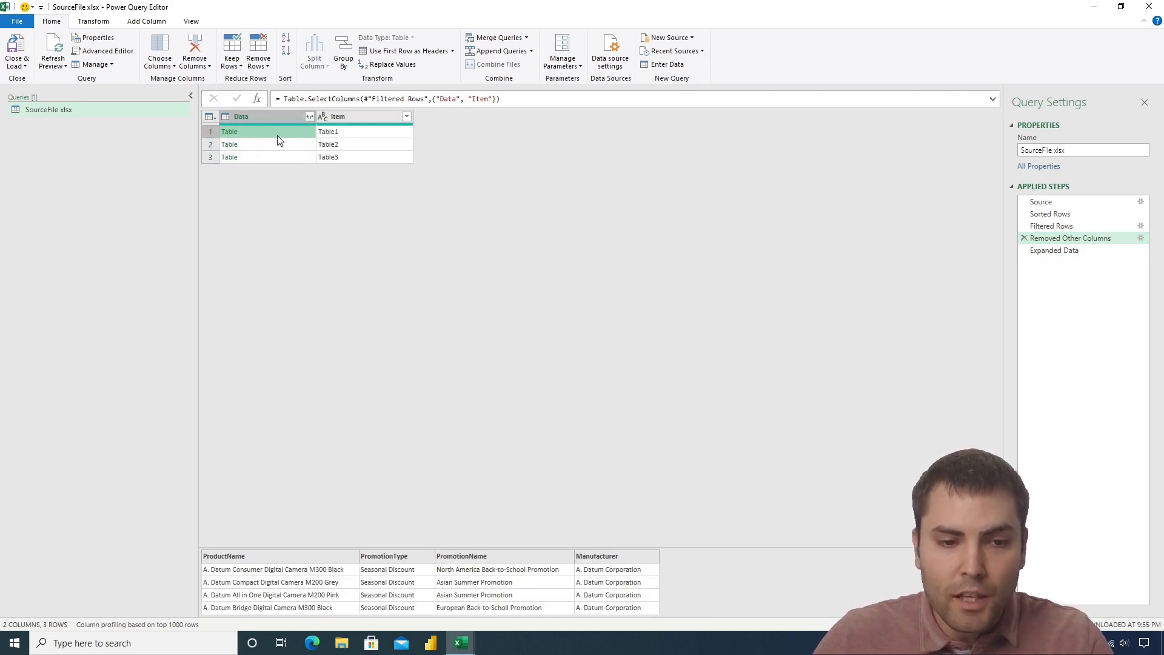
Reopen SourceFile.xlsx from the recent workbooks in another new instance of Excel.
{"action": "right_click", "coordinate": [468, 644]}
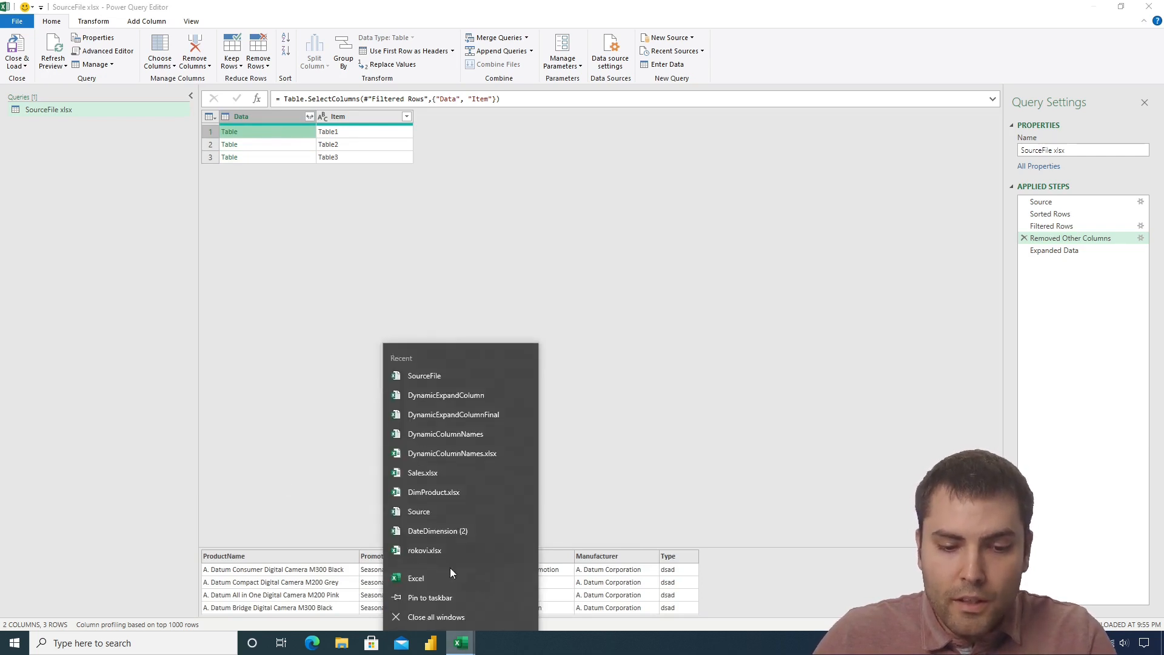
{"action": "left_click", "coordinate": [451, 574]}
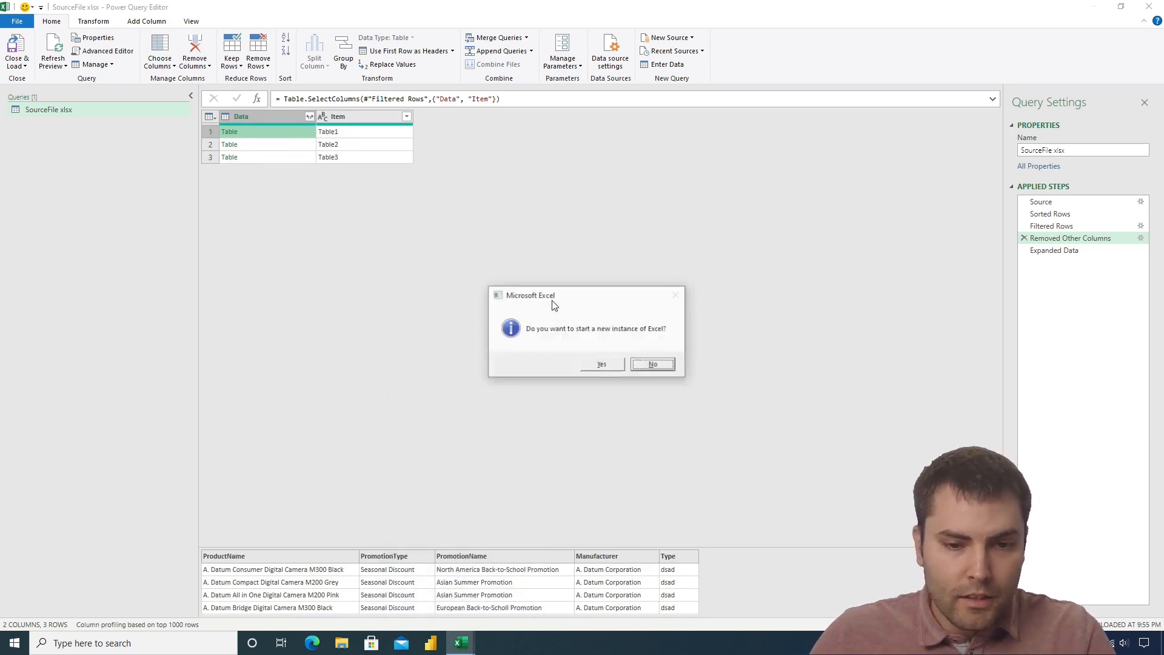
{"action": "left_click", "coordinate": [597, 364]}
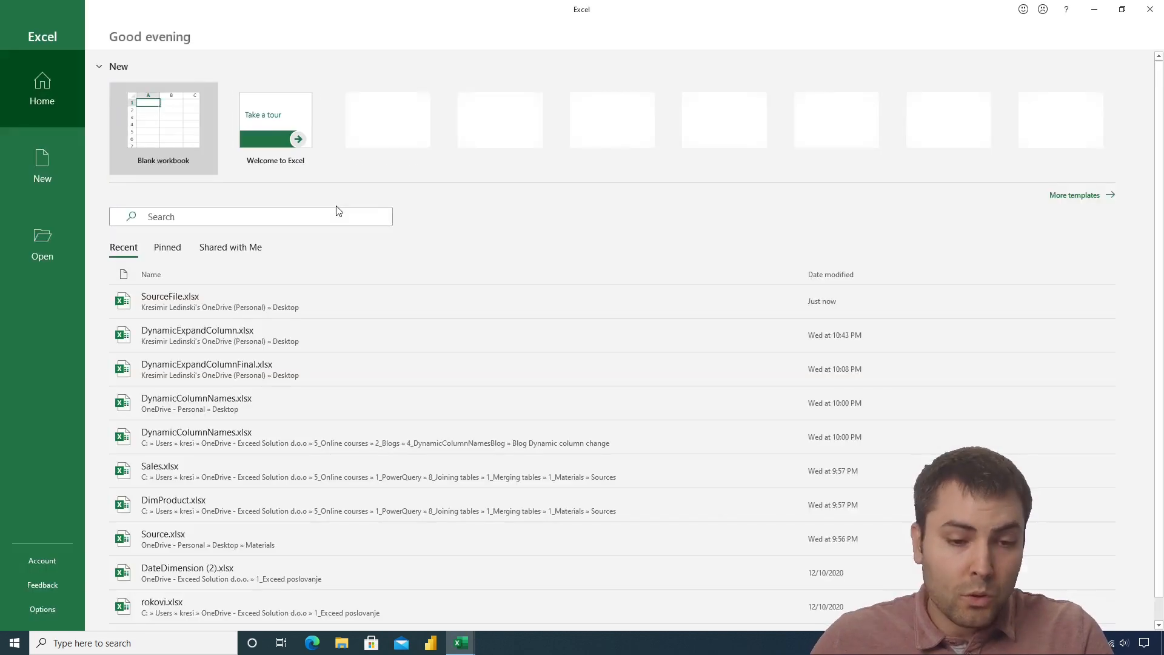
{"action": "left_click", "coordinate": [251, 298]}
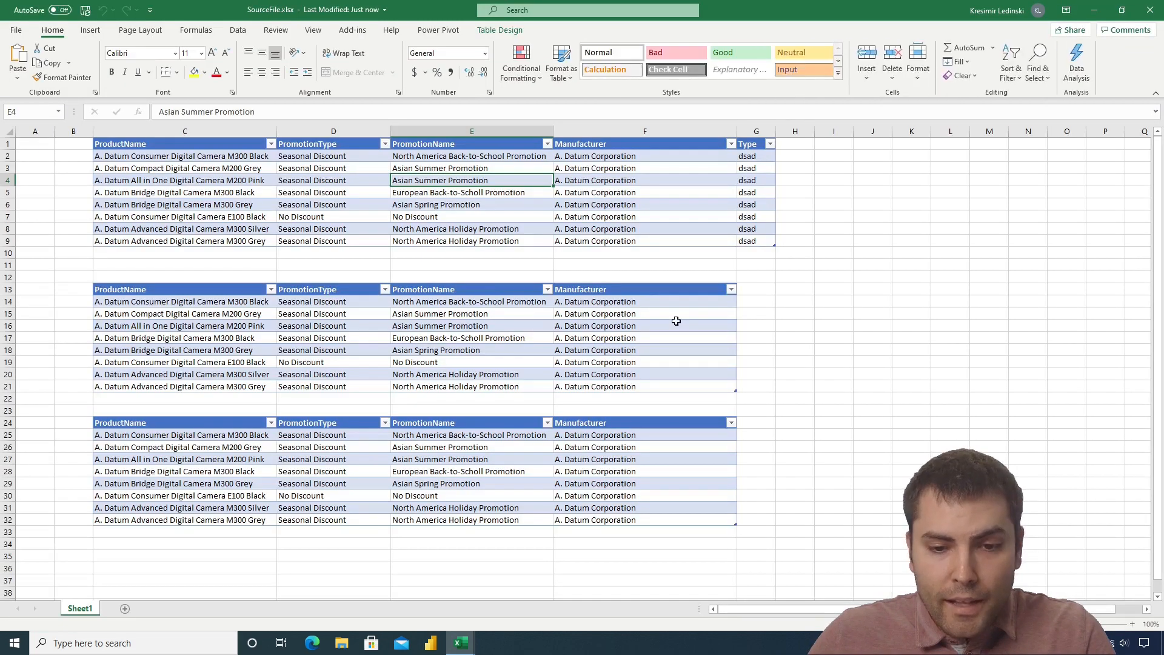
Add a column headed Type2 to the second table, starting in G13, and fill G14:G21 with New.
{"action": "left_click", "coordinate": [755, 290]}
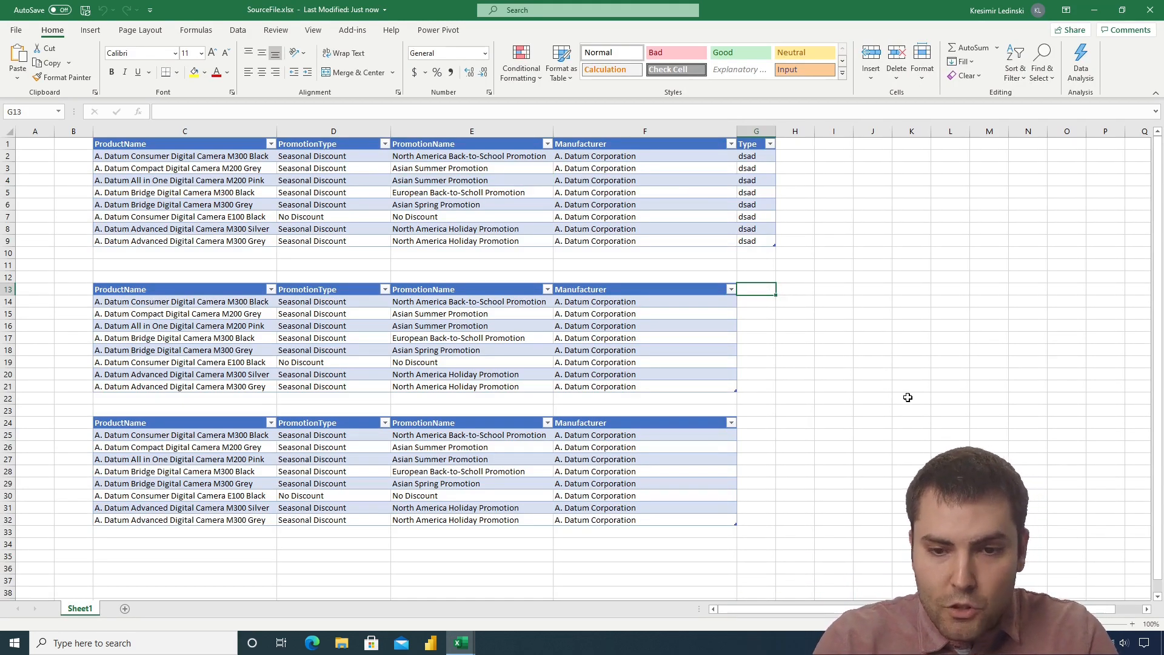
{"action": "type", "text": "Type2"}
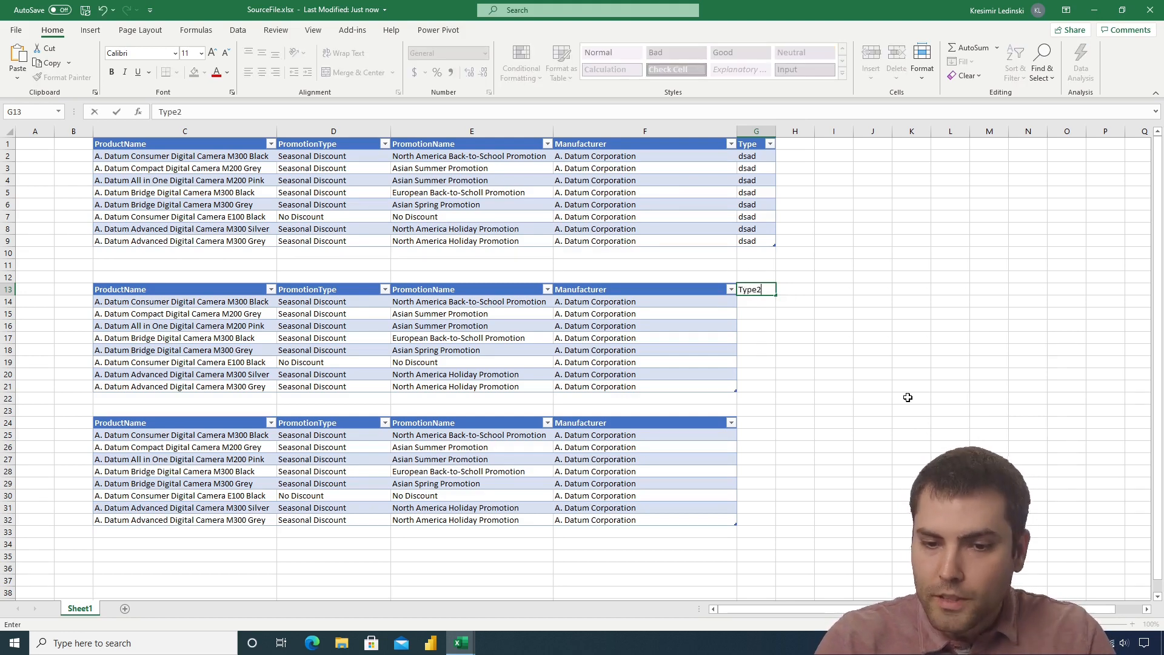
{"action": "key", "text": "Return"}
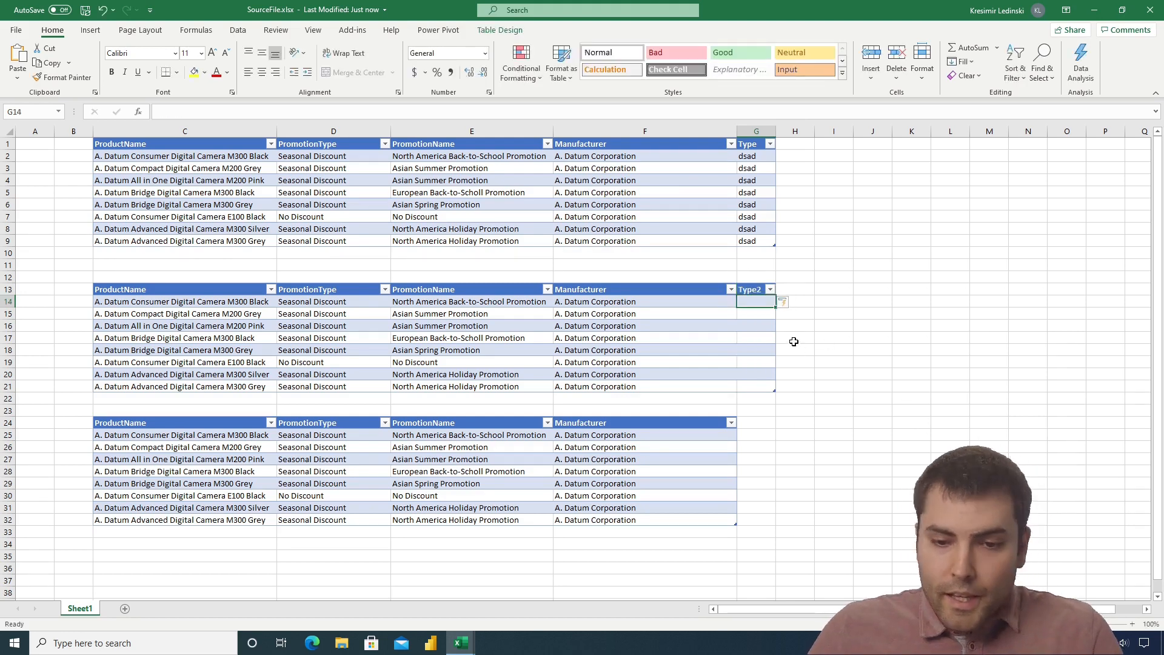
{"action": "left_click_drag", "start_coordinate": [755, 303], "coordinate": [746, 387]}
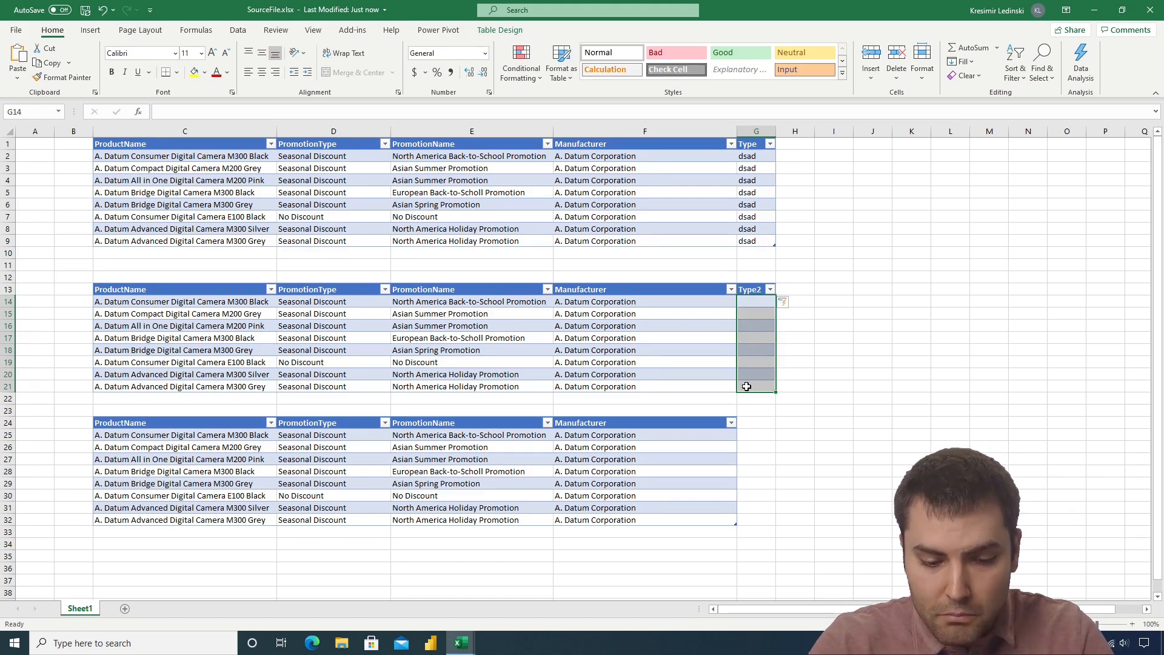
{"action": "type", "text": "New"}
{"action": "key", "text": "ctrl+Return"}
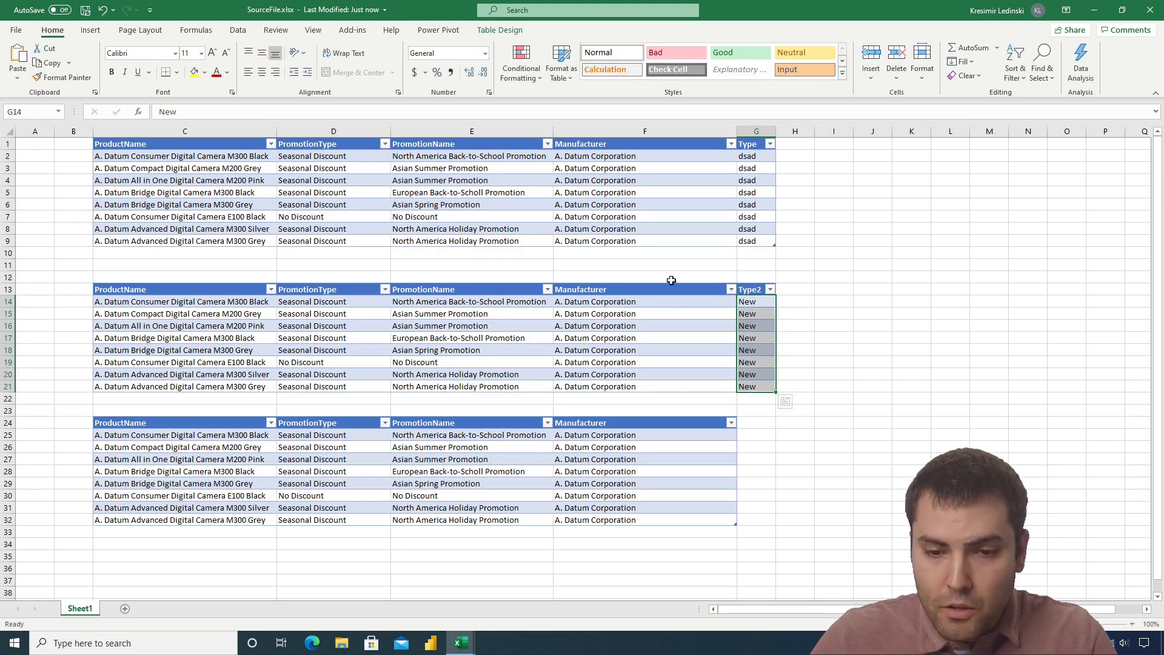
Save and close SourceFile.xlsx, return to the query's Expanded Data step, and refresh its preview.
{"action": "left_click", "coordinate": [671, 340]}
{"action": "key", "text": "ctrl+s"}
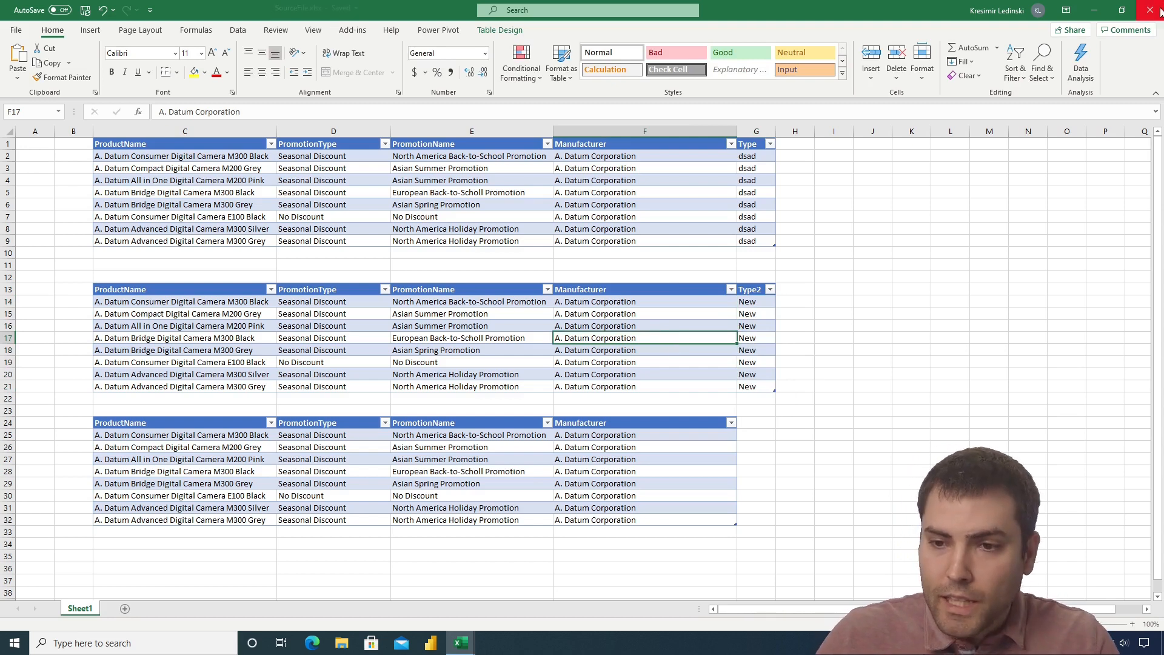
{"action": "left_click", "coordinate": [1150, 11]}
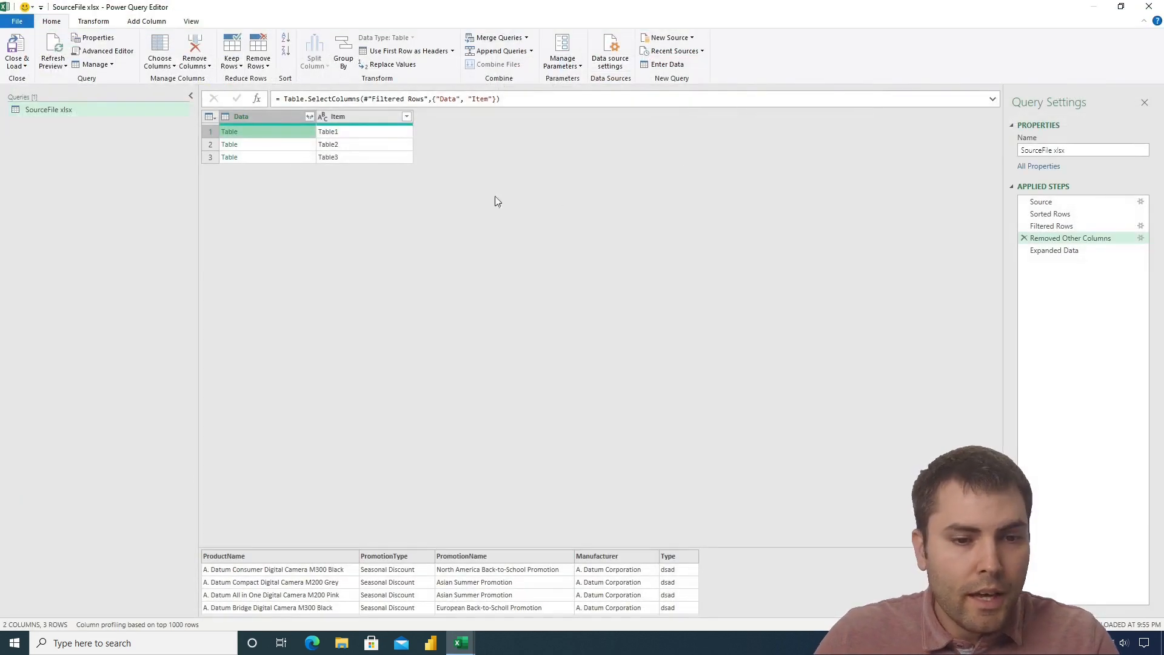
{"action": "left_click", "coordinate": [1063, 249]}
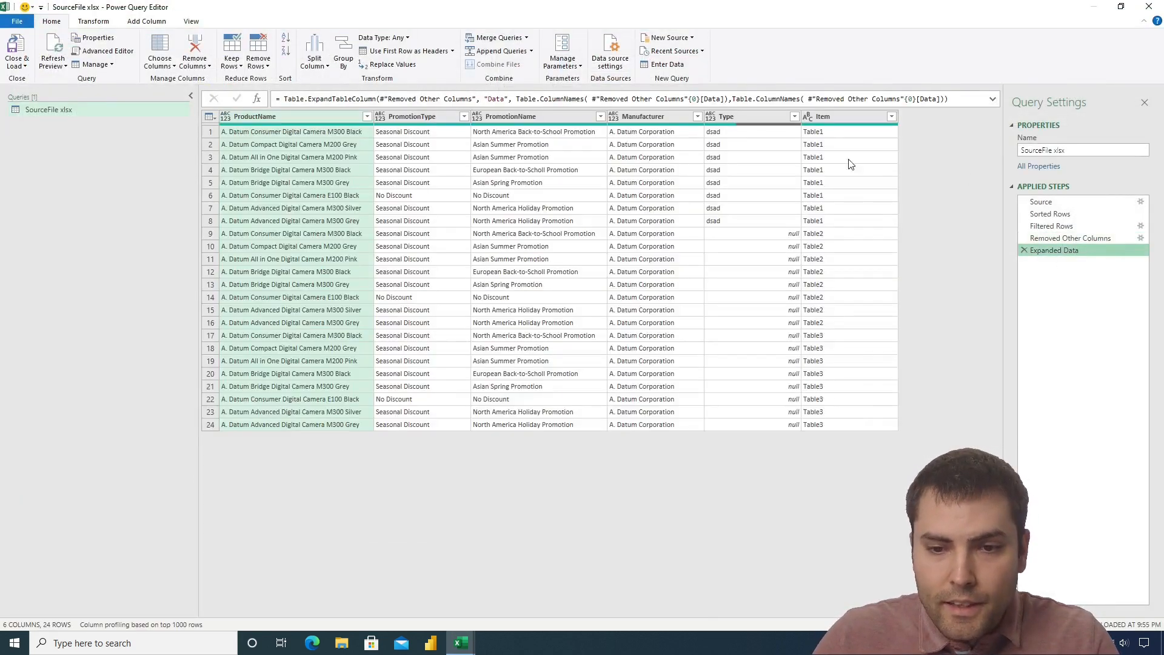
{"action": "left_click", "coordinate": [53, 46]}
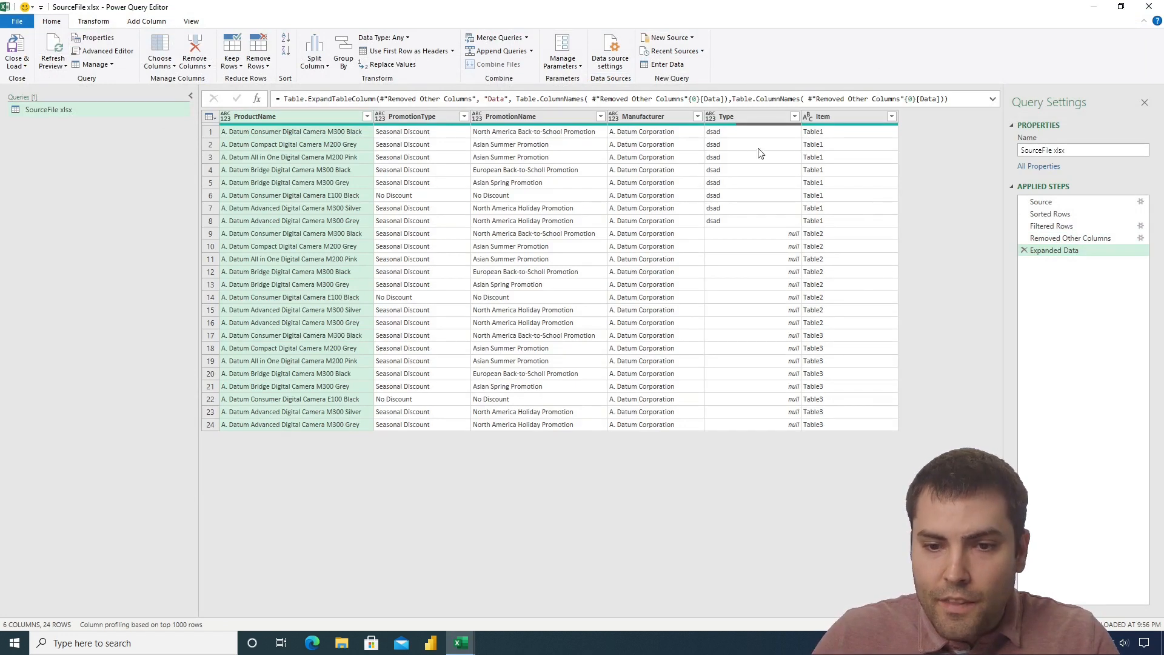
Preview the second nested table at Removed Other Columns, and examine the row index in the Expanded Data formula.
{"action": "left_click", "coordinate": [1096, 239]}
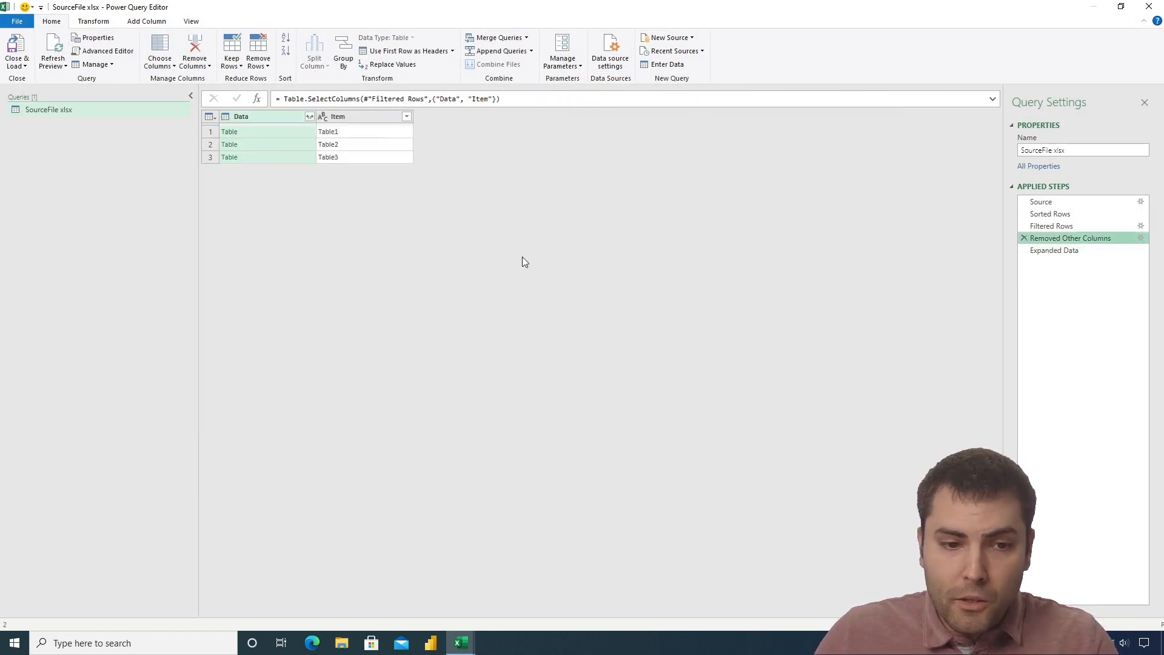
{"action": "left_click", "coordinate": [279, 144]}
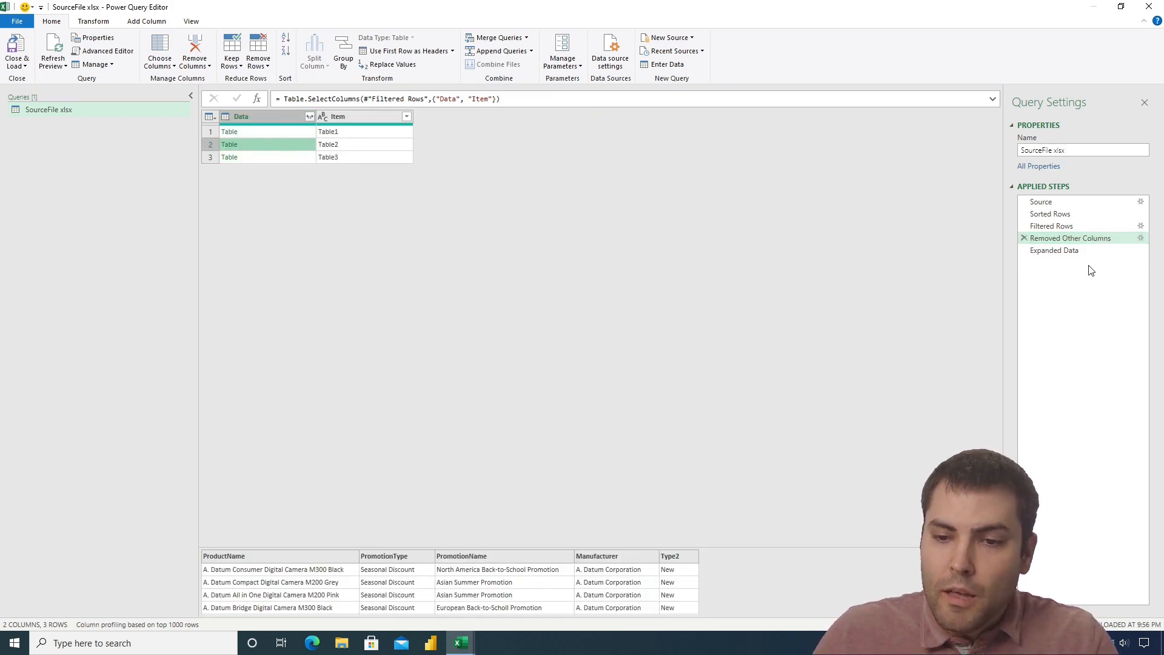
{"action": "left_click", "coordinate": [1052, 250]}
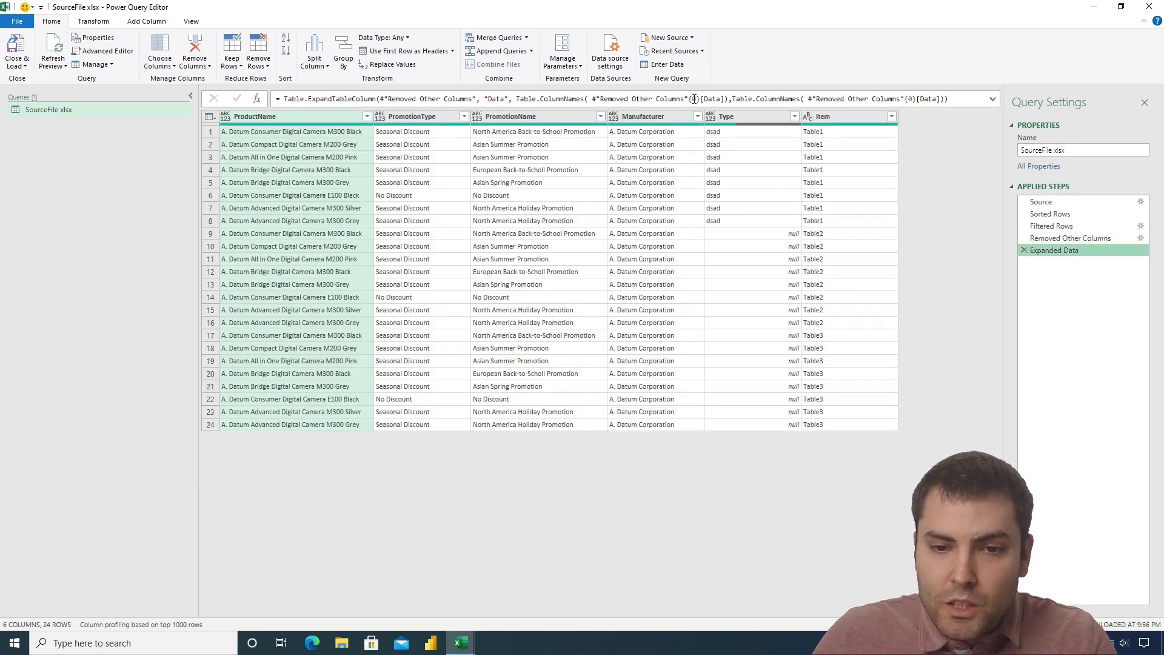
{"action": "left_click", "coordinate": [695, 99]}
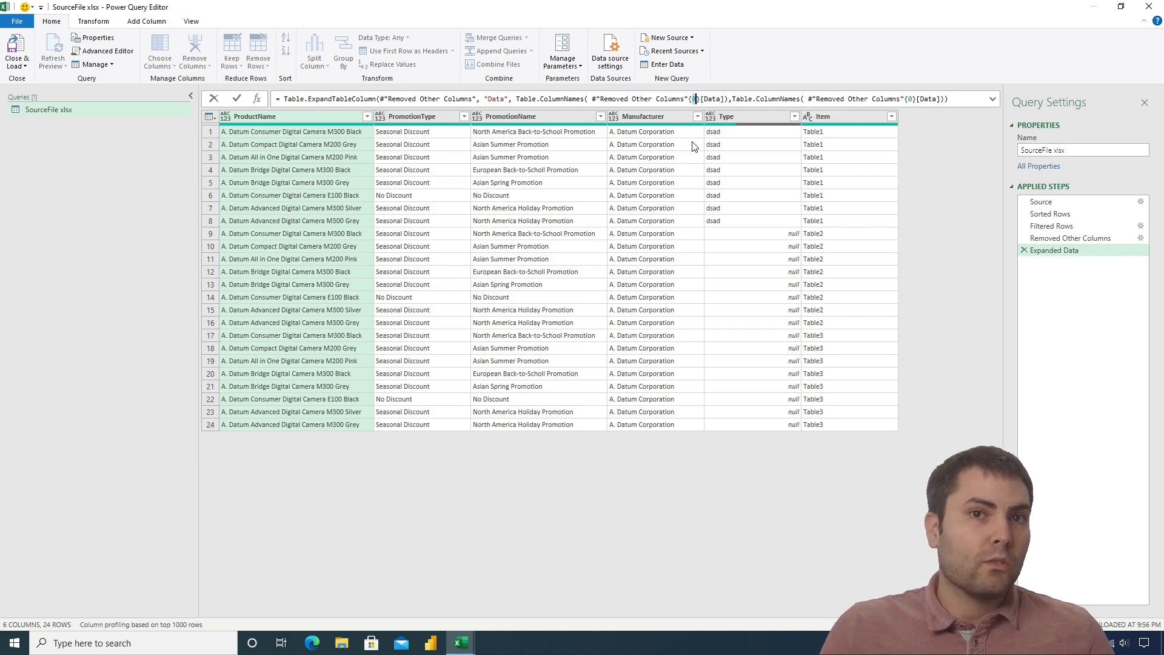
Delete the Expanded Data step and add a custom column named ColumnNames with the formula Table.ColumnNames([Data]).
{"action": "left_click", "coordinate": [1025, 250]}
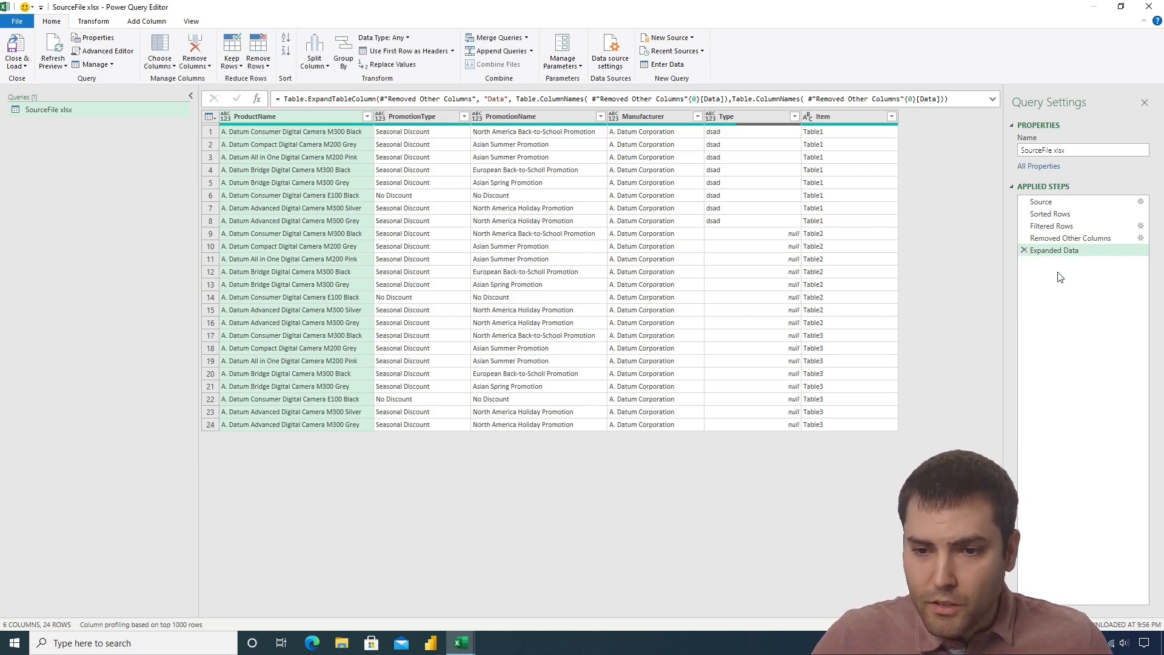
{"action": "left_click", "coordinate": [1024, 250]}
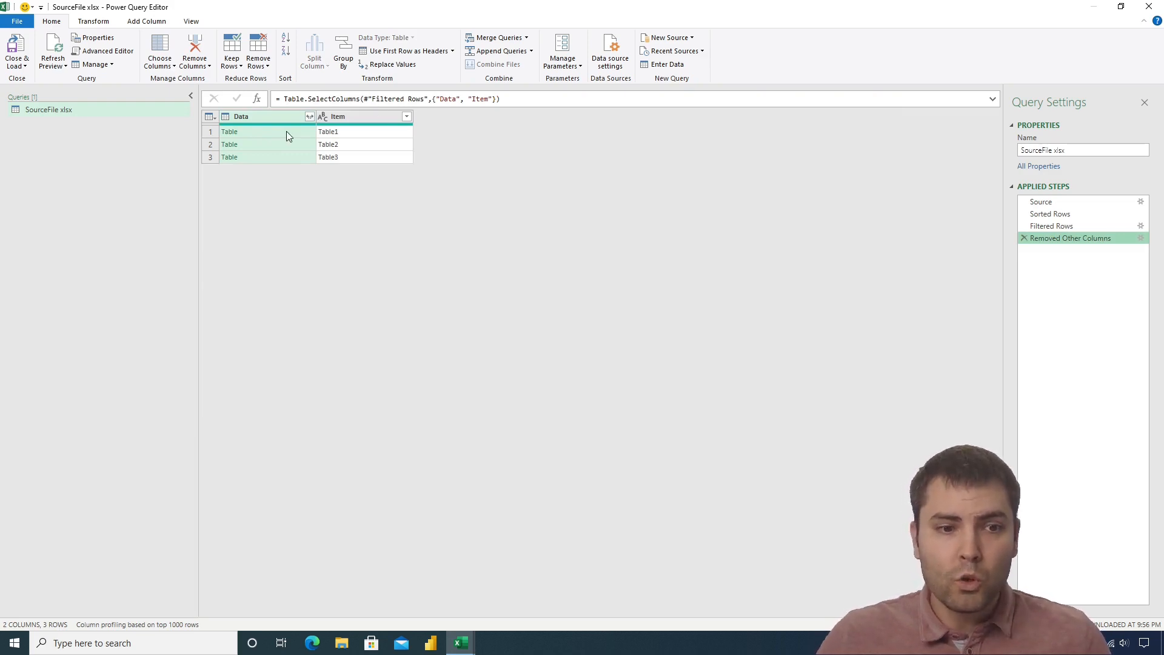
{"action": "left_click", "coordinate": [164, 20]}
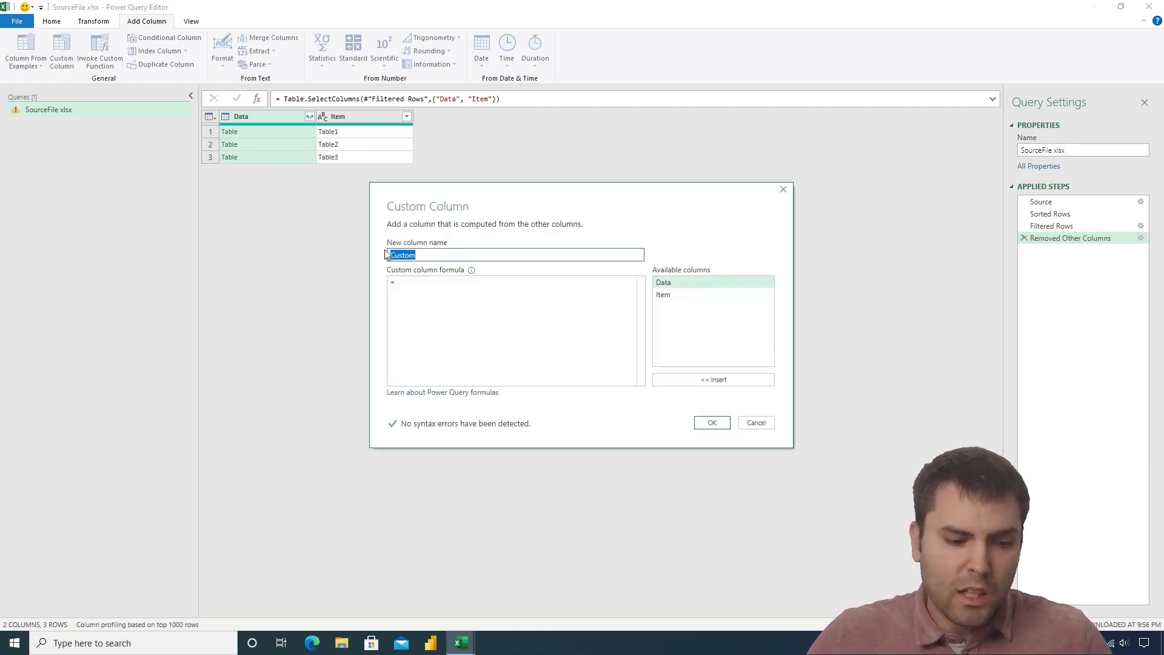
{"action": "type", "text": "Colu"}
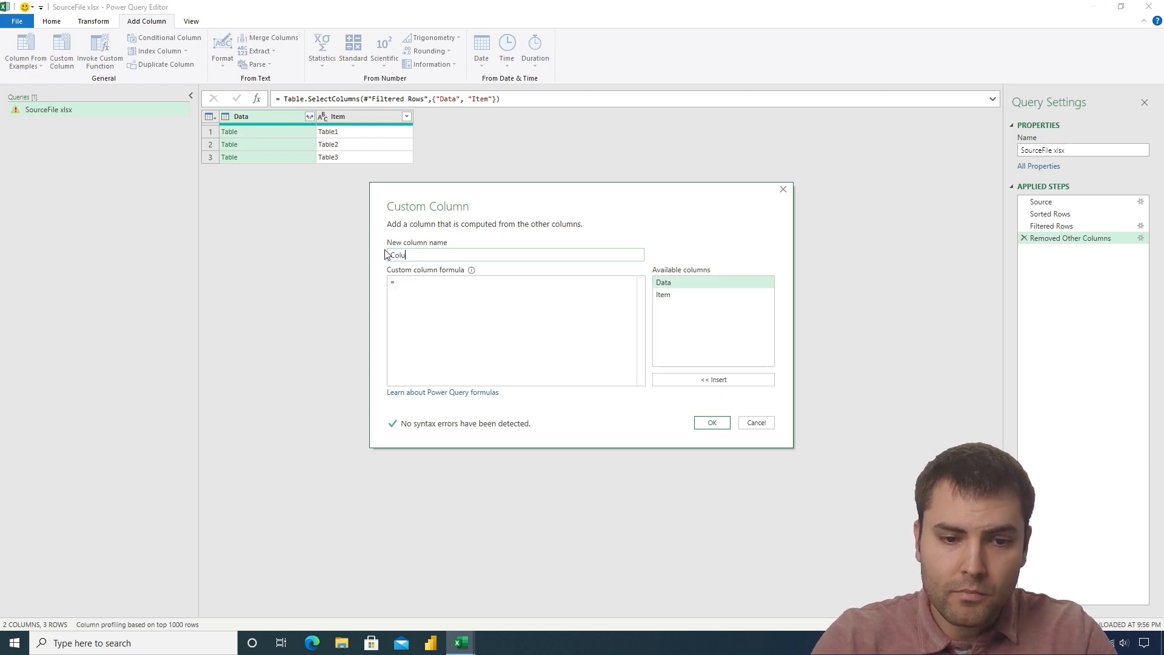
{"action": "type", "text": "mnNames"}
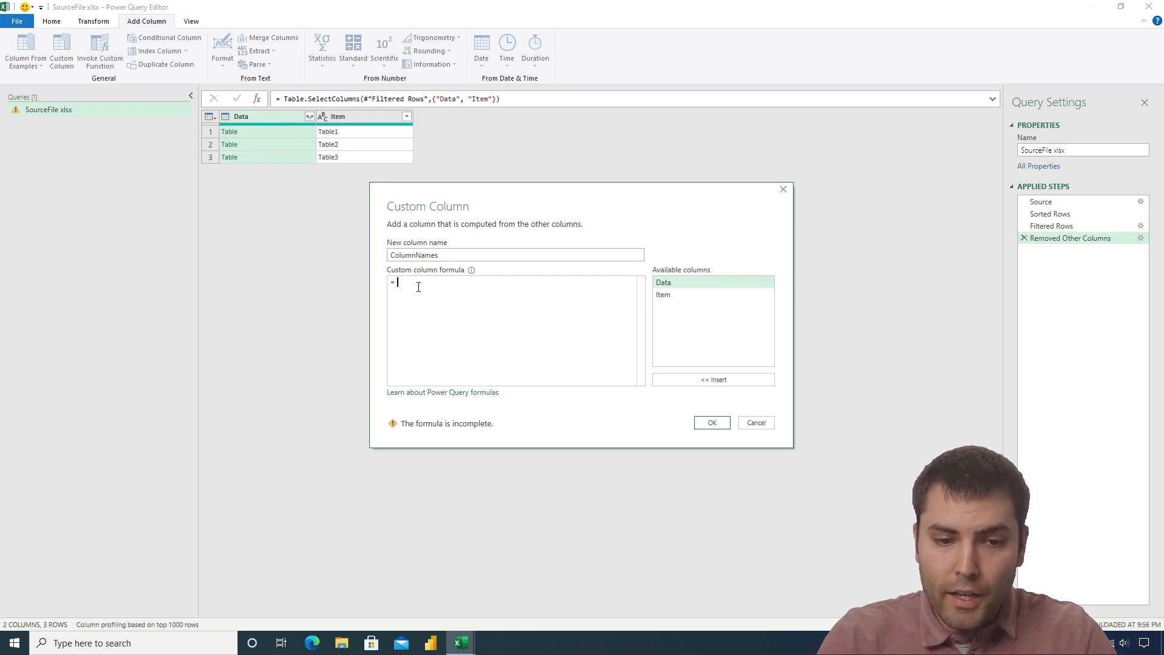
{"action": "type", "text": "Table."}
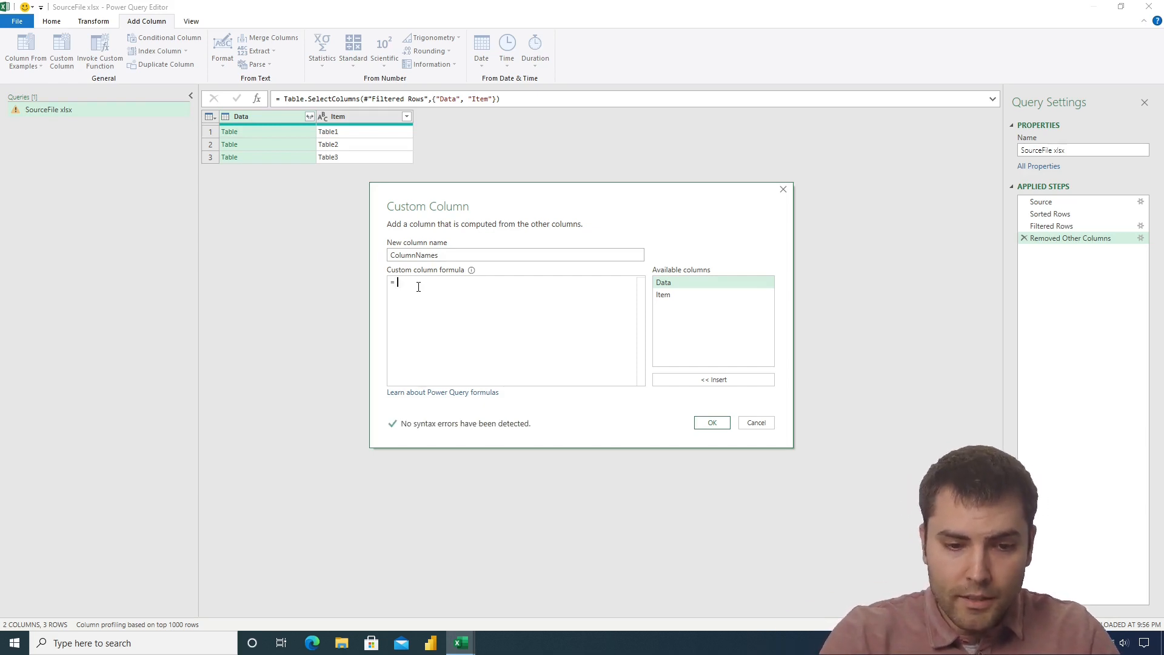
{"action": "type", "text": "Col"}
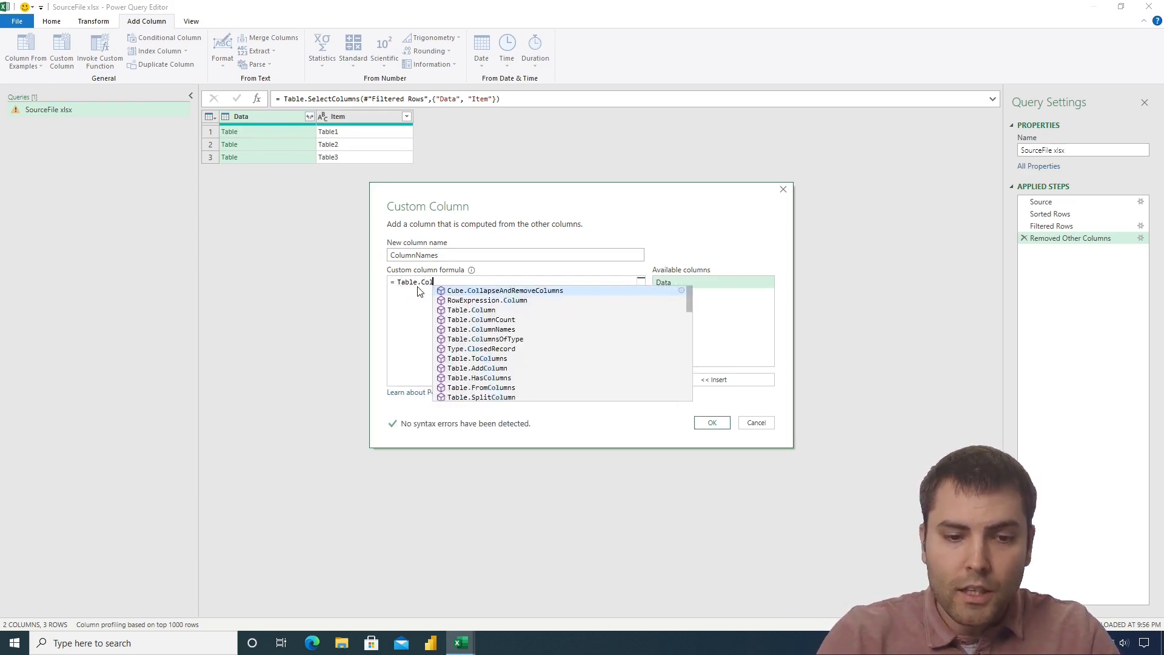
{"action": "type", "text": "umnNames("}
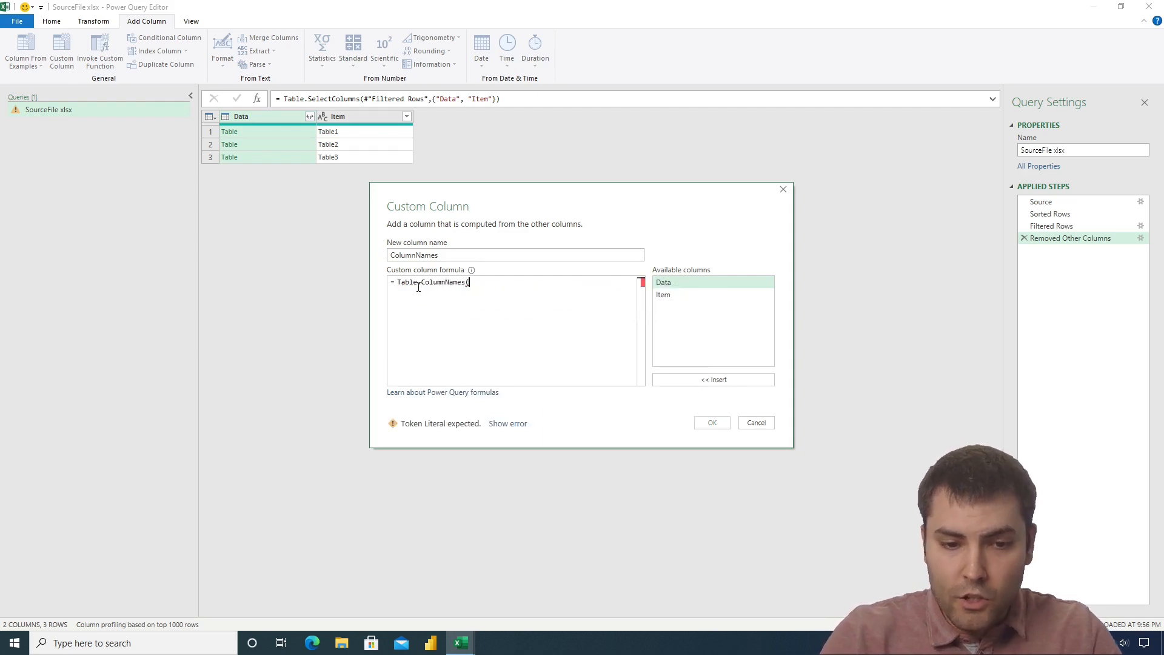
{"action": "double_click", "coordinate": [684, 284]}
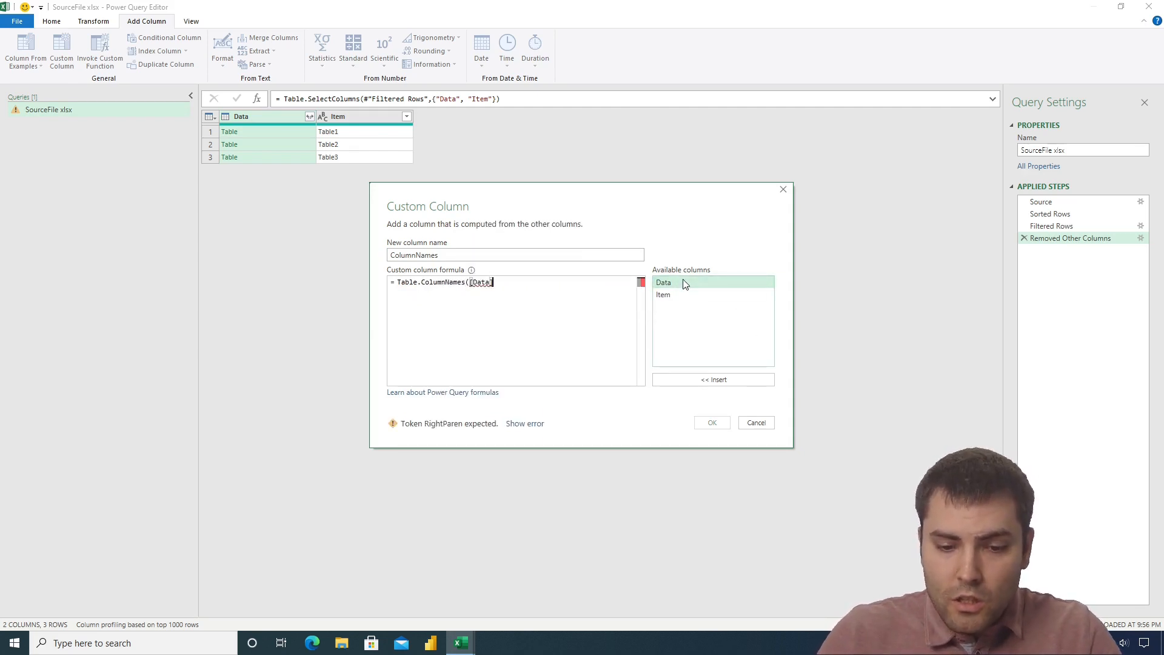
{"action": "type", "text": ")"}
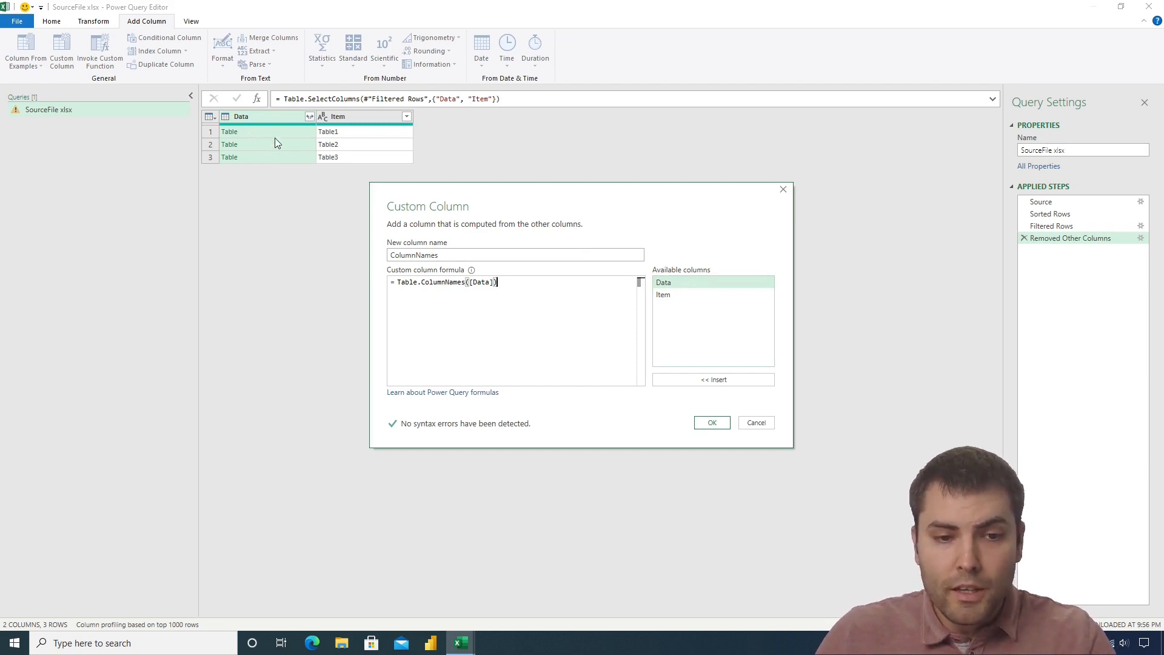
{"action": "left_click", "coordinate": [712, 424]}
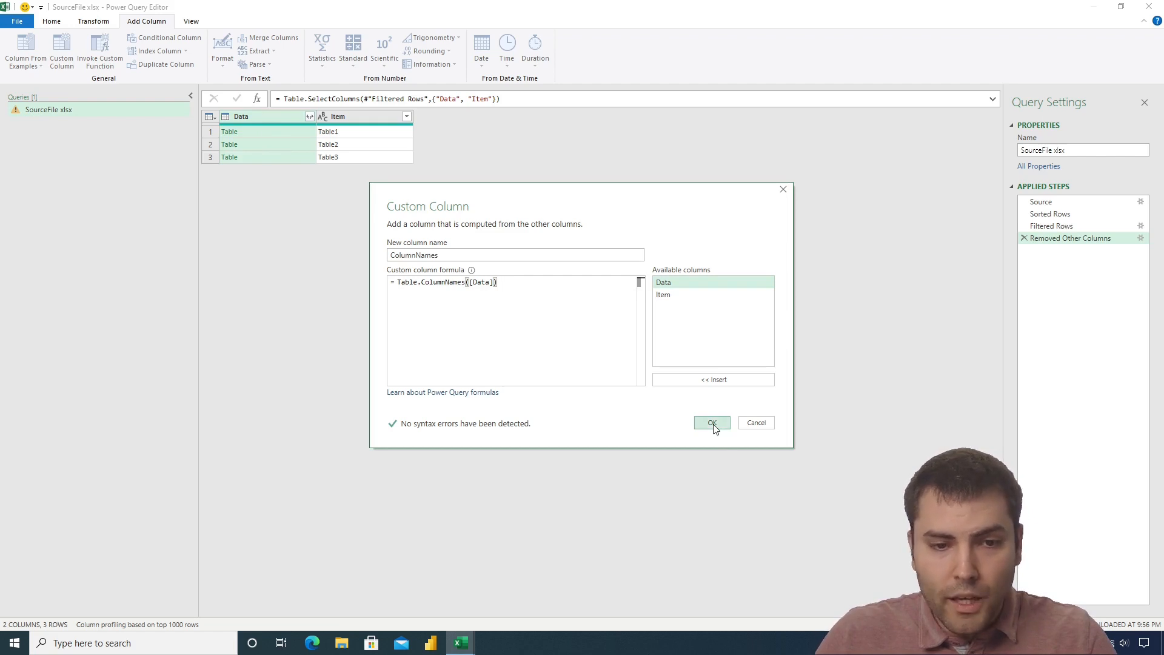
Preview each table's list of column names, and expand the ColumnNames column to new rows.
{"action": "left_click", "coordinate": [469, 144]}
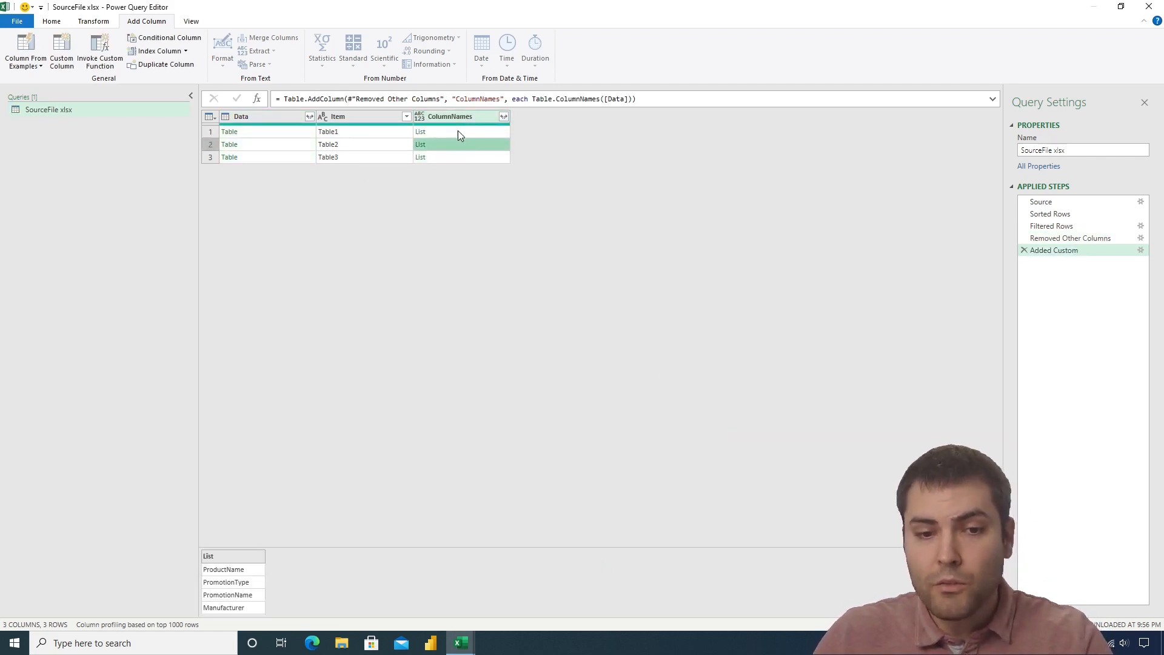
{"action": "left_click", "coordinate": [459, 133]}
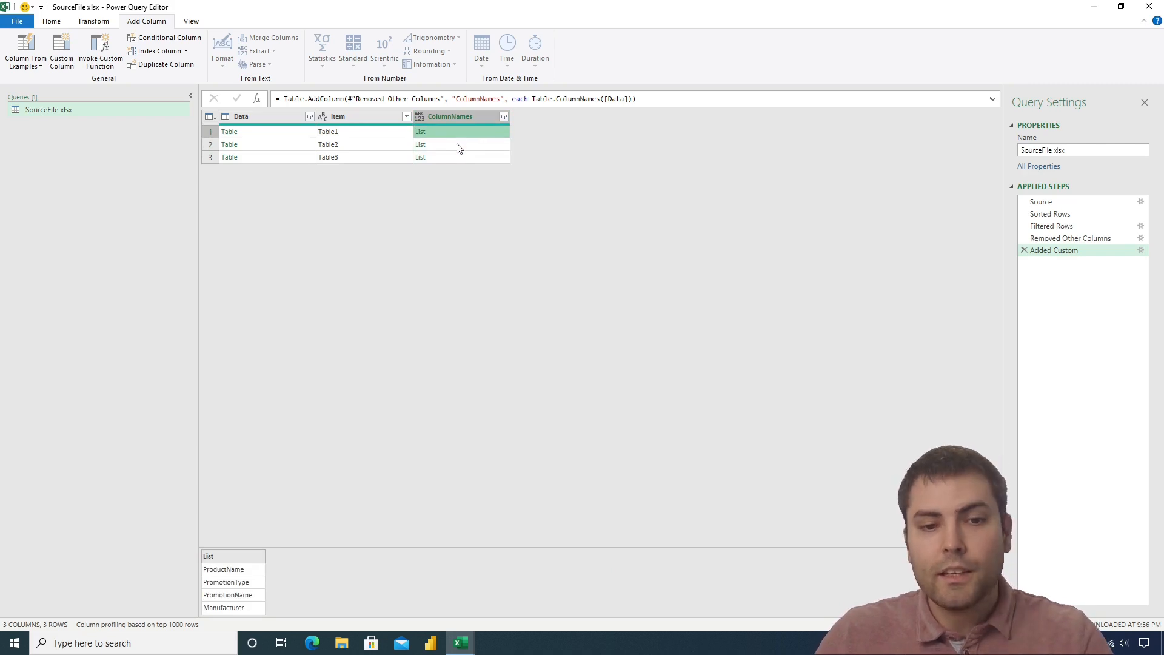
{"action": "left_click", "coordinate": [458, 145]}
{"action": "left_click", "coordinate": [456, 158]}
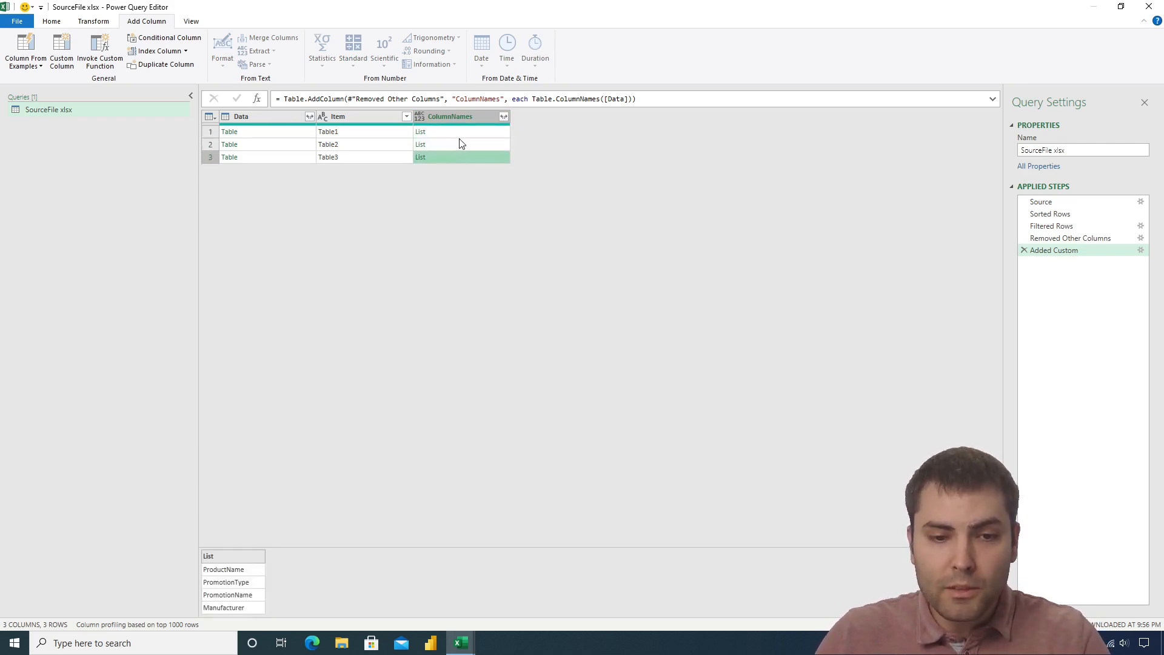
{"action": "left_click", "coordinate": [459, 134]}
{"action": "left_click", "coordinate": [459, 144]}
{"action": "left_click", "coordinate": [457, 159]}
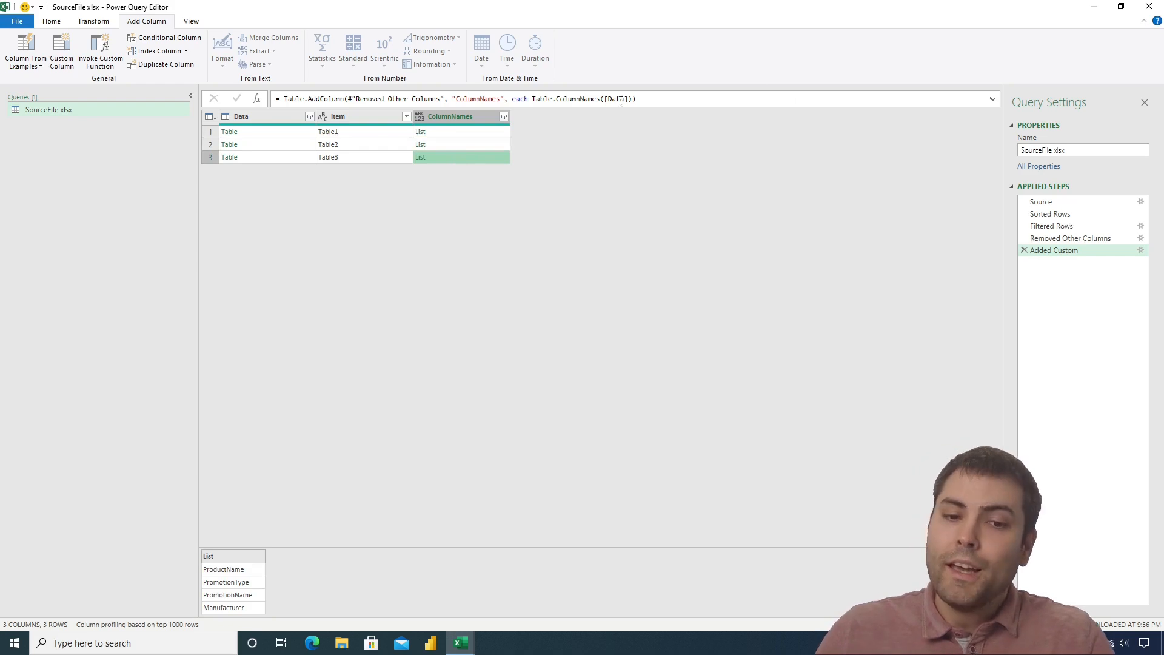
{"action": "left_click", "coordinate": [503, 116]}
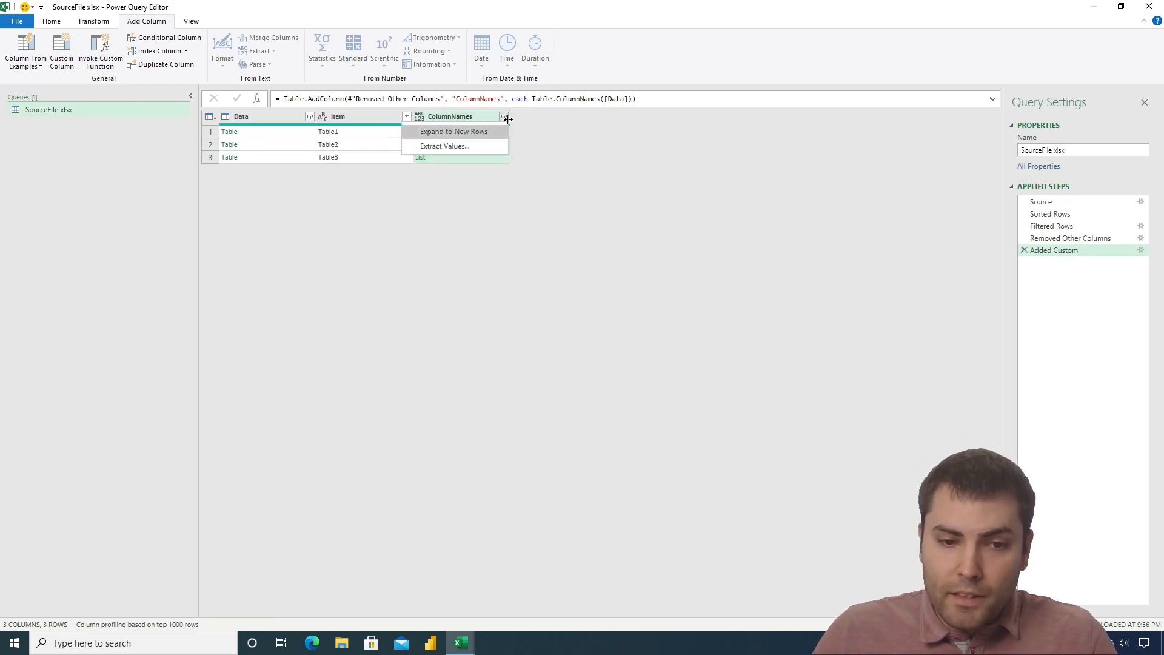
{"action": "left_click", "coordinate": [479, 131]}
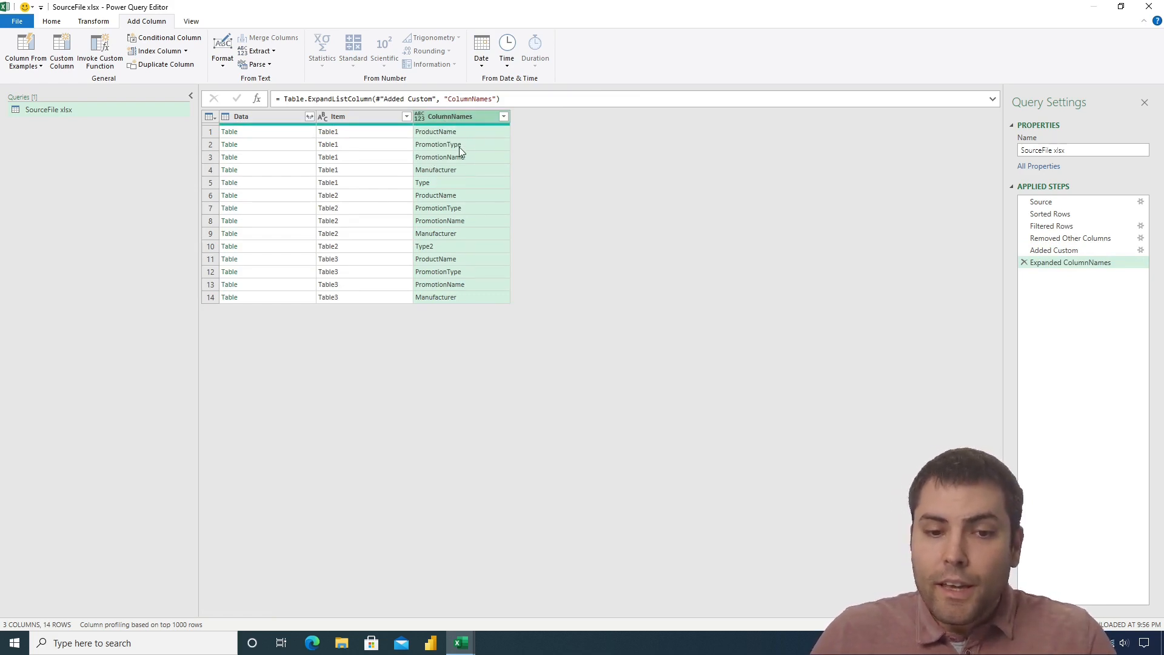
Append [ColumnNames] to the Expanded ColumnNames formula to return that column as a list, and remove the list's duplicates.
{"action": "double_click", "coordinate": [473, 116]}
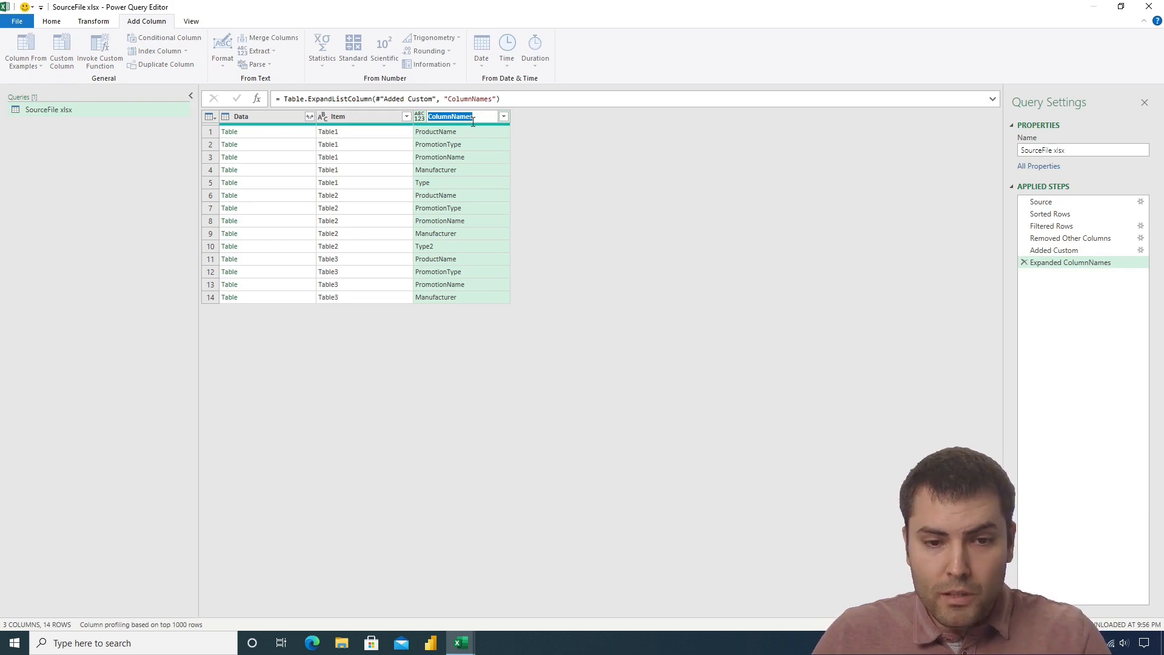
{"action": "left_click", "coordinate": [585, 100]}
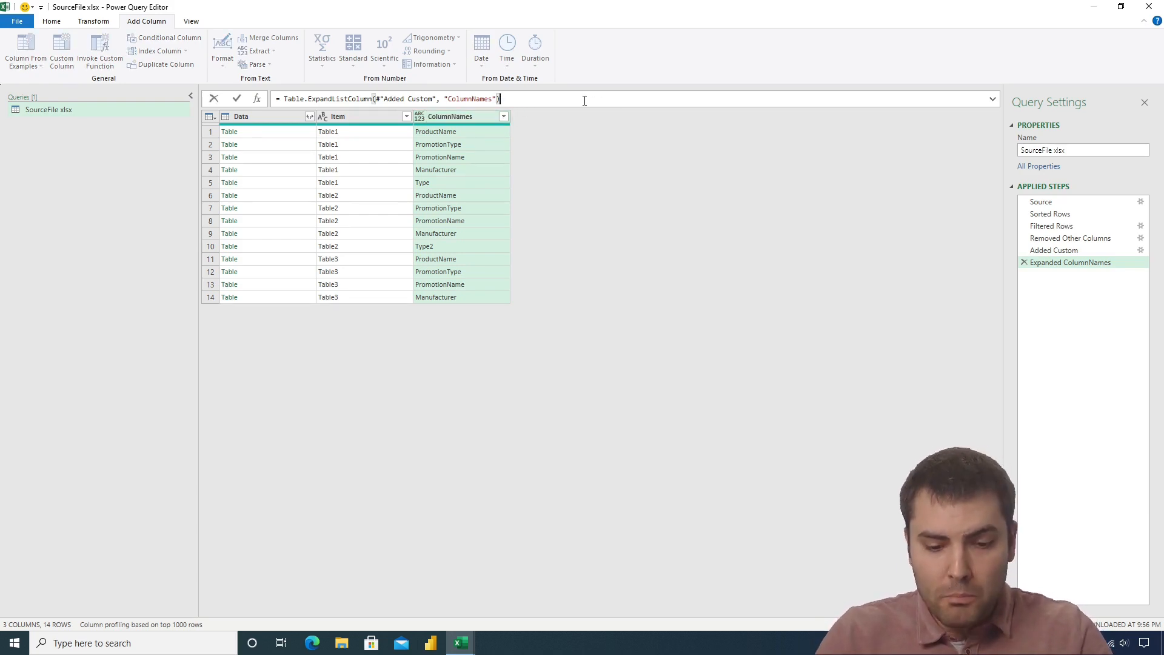
{"action": "type", "text": "[ColumnNames"}
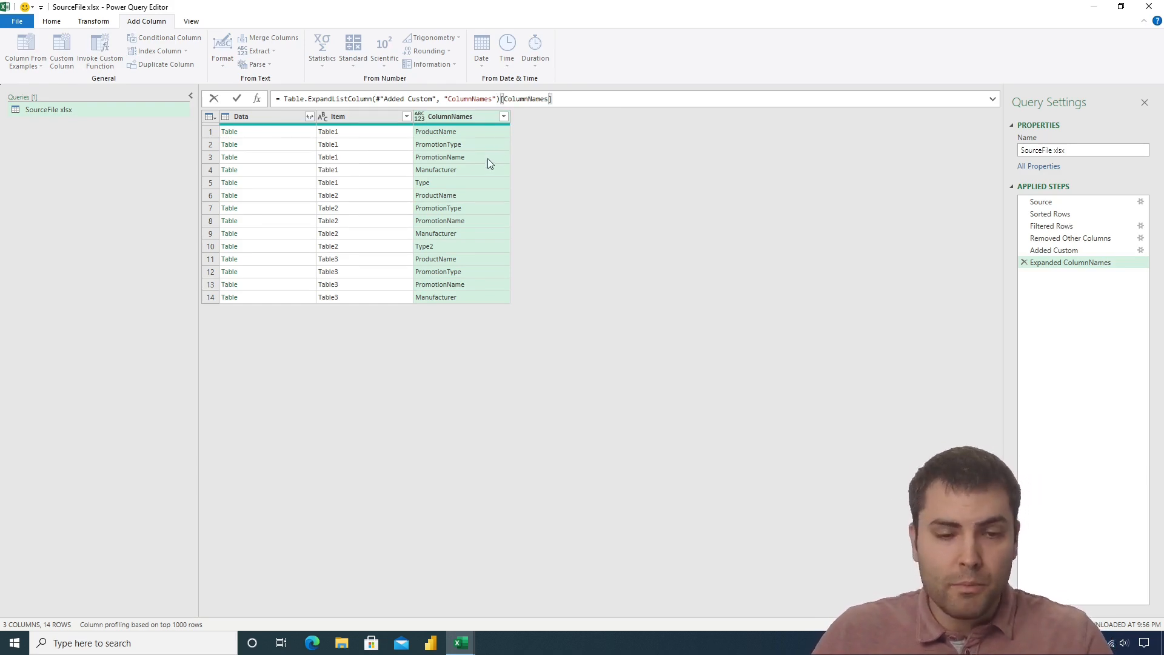
{"action": "key", "text": "Return"}
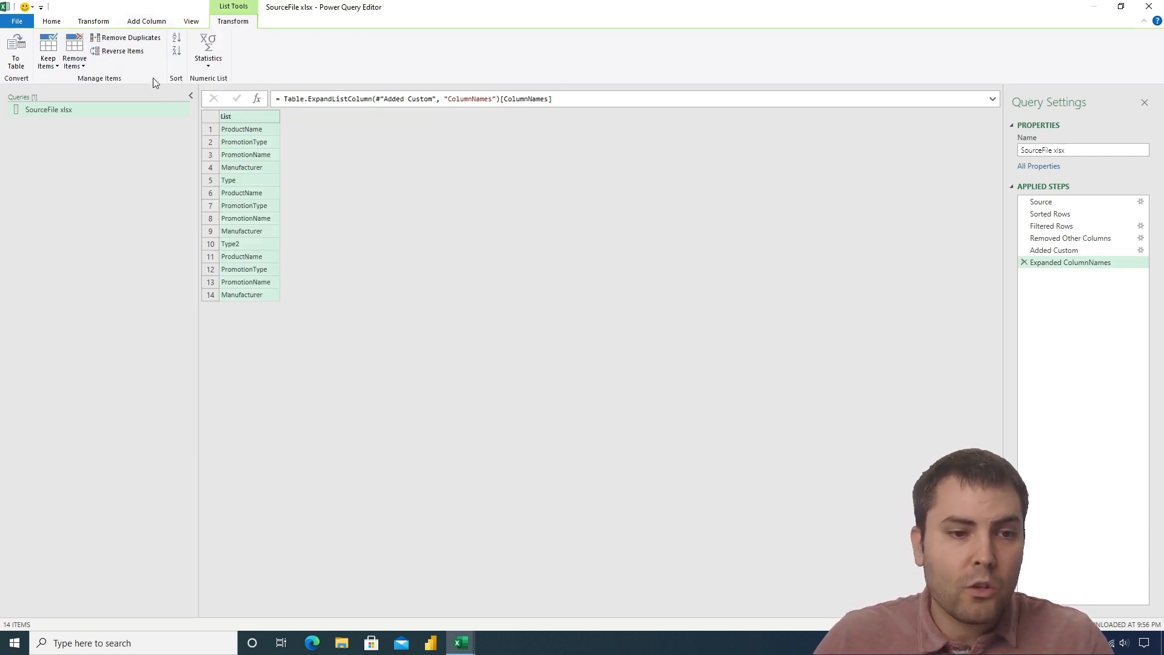
{"action": "left_click", "coordinate": [125, 37]}
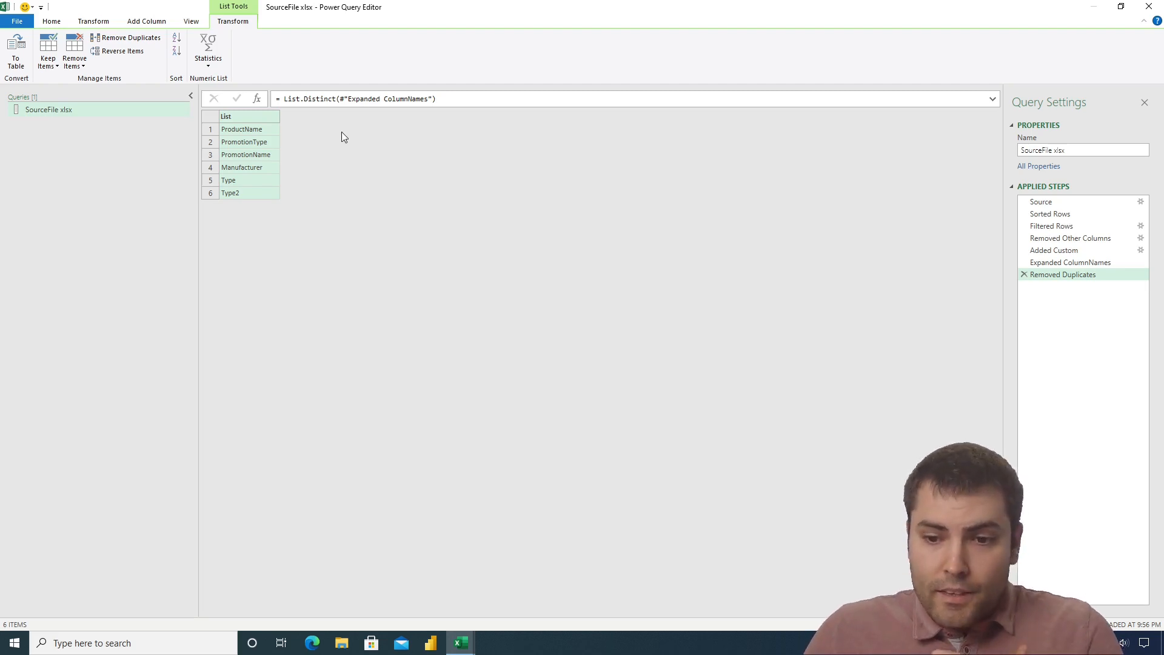
{"action": "left_click", "coordinate": [54, 22]}
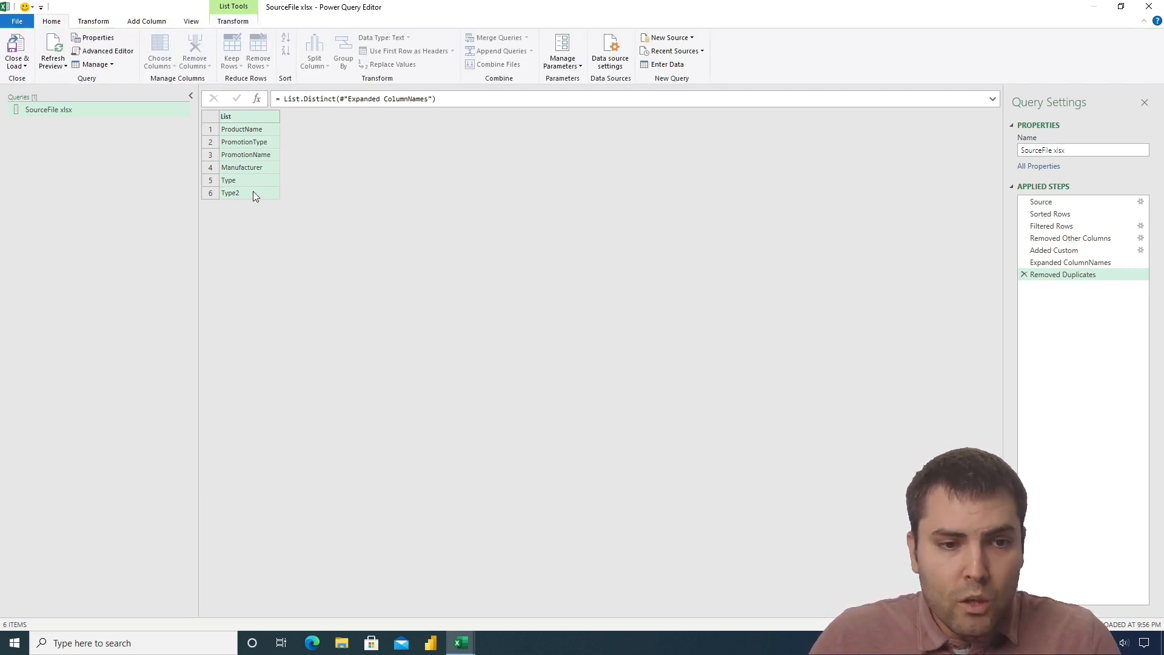
{"action": "left_click", "coordinate": [108, 51]}
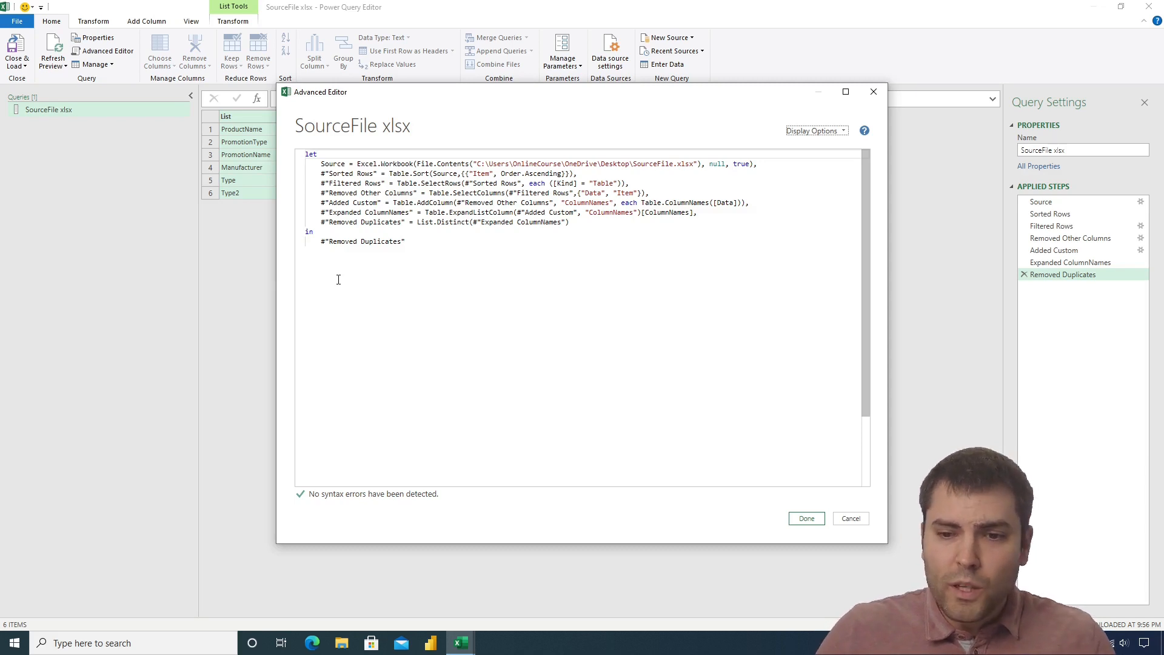
{"action": "left_click", "coordinate": [873, 92]}
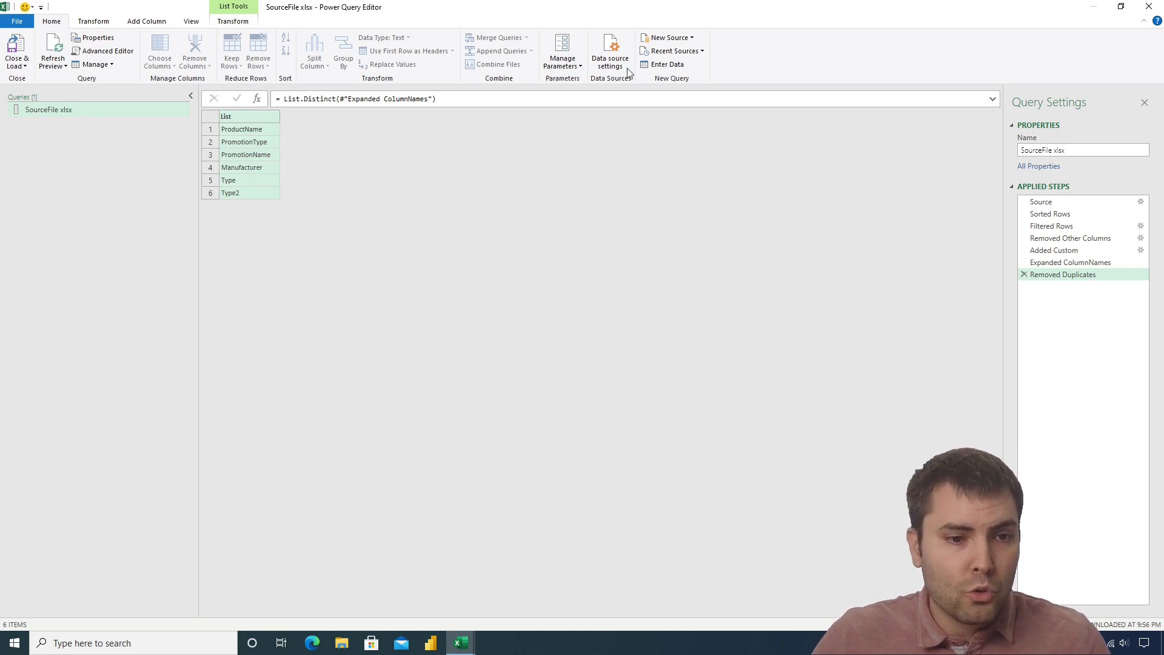
In the query's M code, insert AllColumnNames = let after the Removed Other Columns line, directly above the Added Custom line.
{"action": "left_click", "coordinate": [104, 51]}
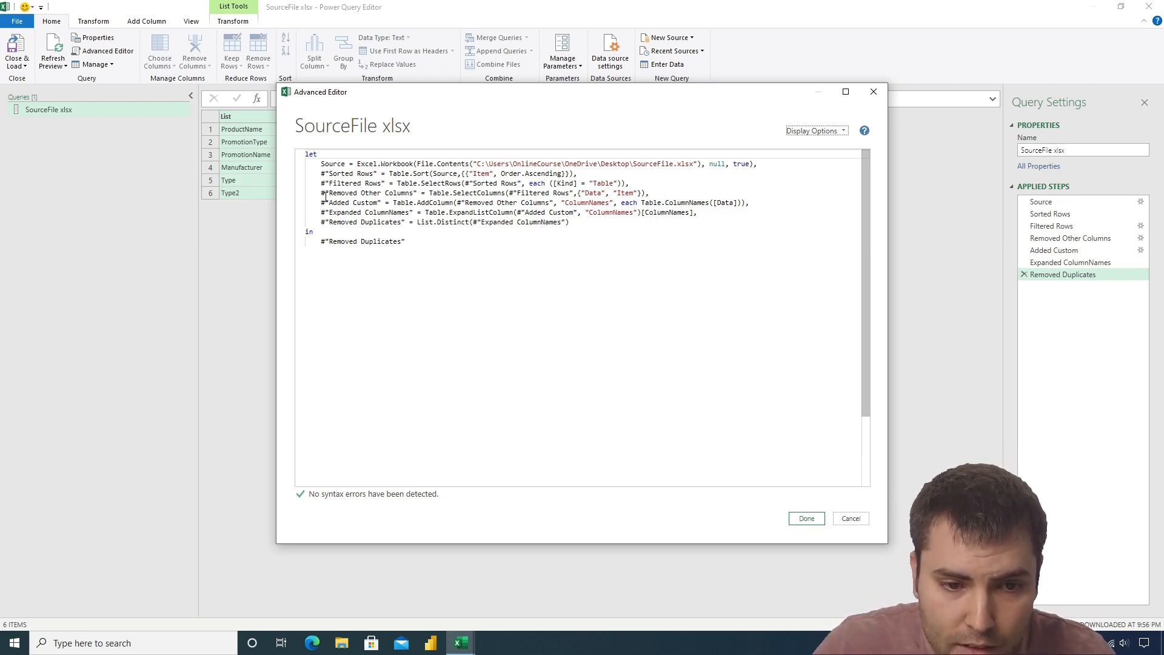
{"action": "left_click", "coordinate": [666, 194]}
{"action": "key", "text": "Return"}
{"action": "key", "text": "Return"}
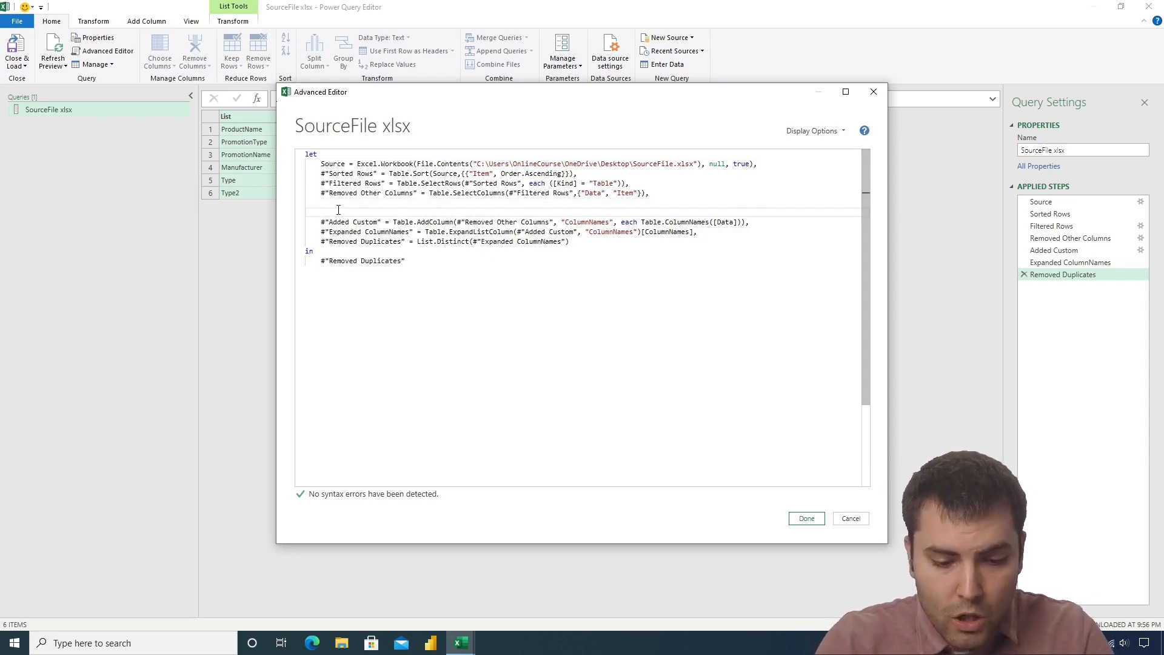
{"action": "type", "text": "AllColum"}
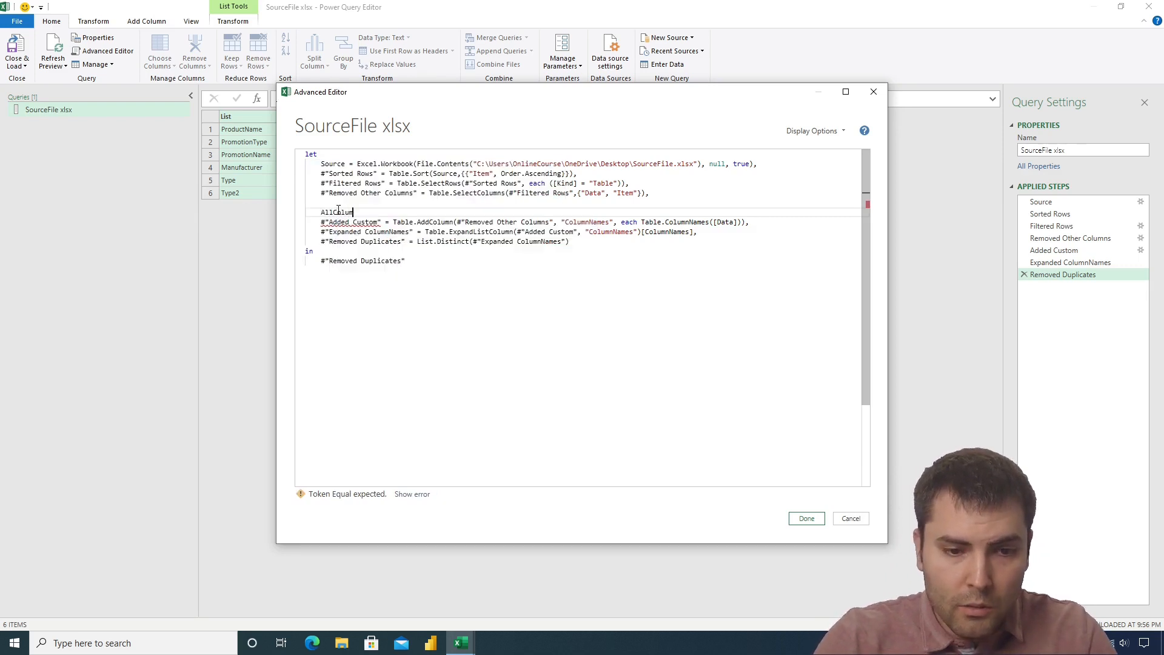
{"action": "type", "text": "nNam"}
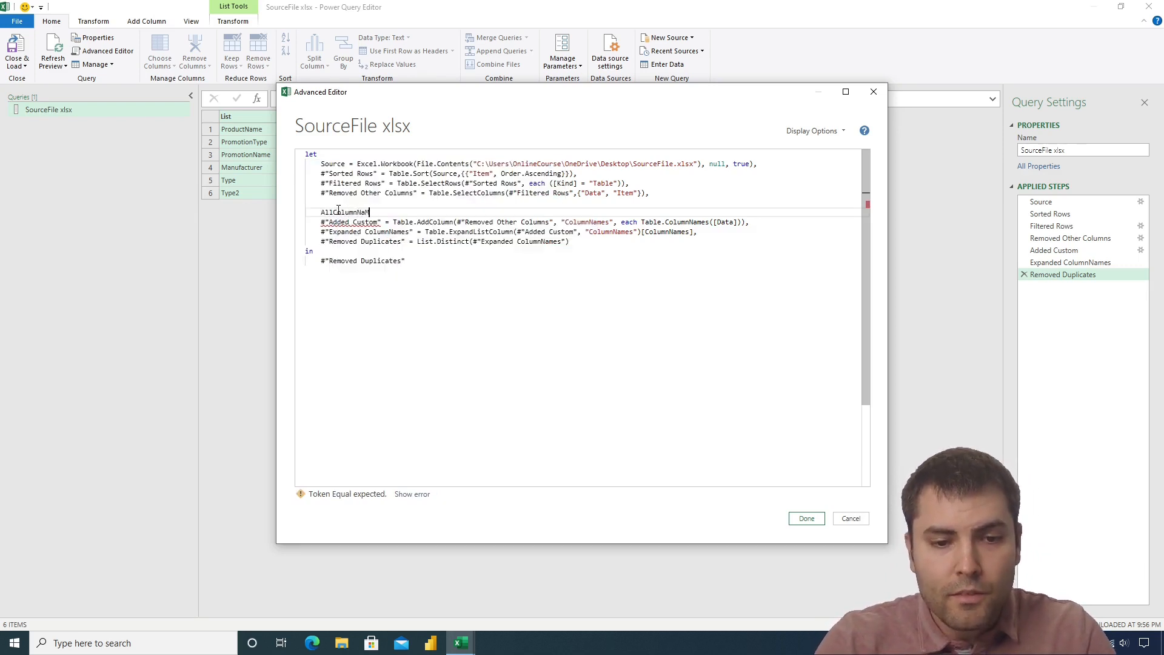
{"action": "type", "text": "es = "}
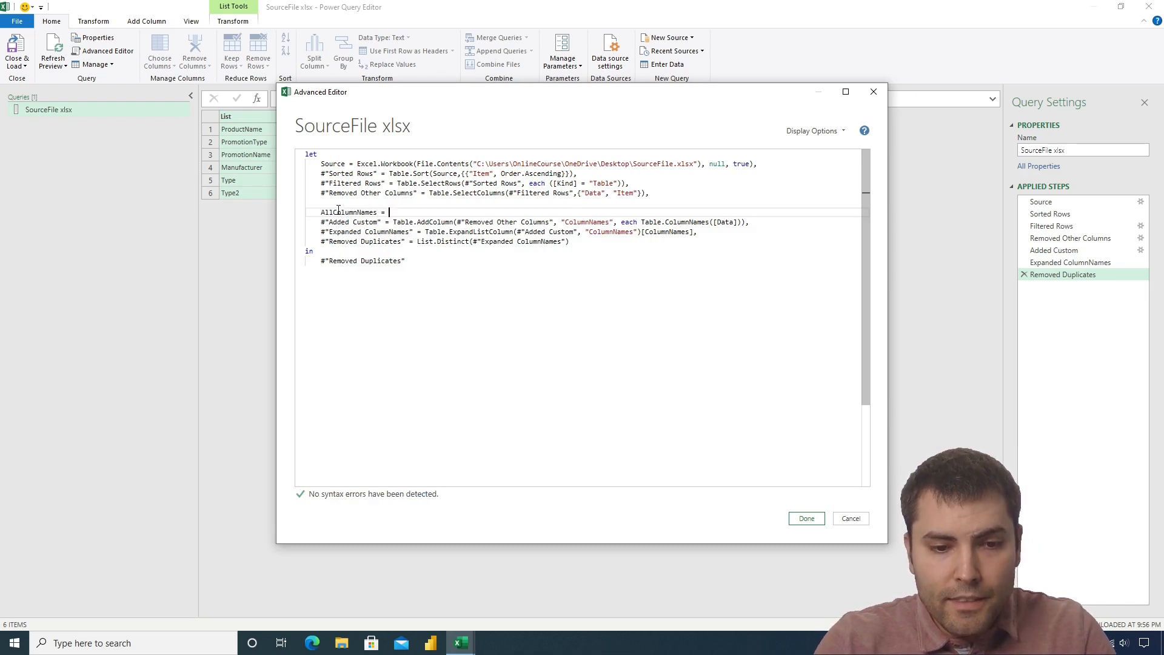
{"action": "type", "text": "let"}
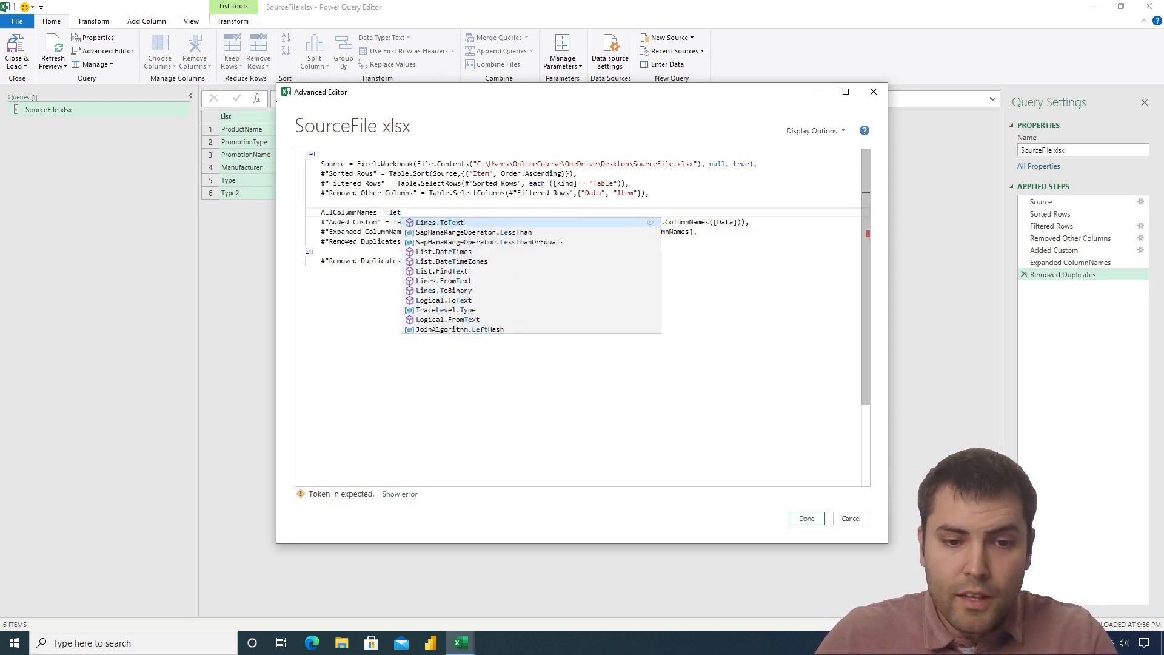
Close the nested let expression below the Removed Duplicates line with in, returning #"Removed Duplicates".
{"action": "left_click", "coordinate": [339, 231]}
{"action": "left_click", "coordinate": [602, 243]}
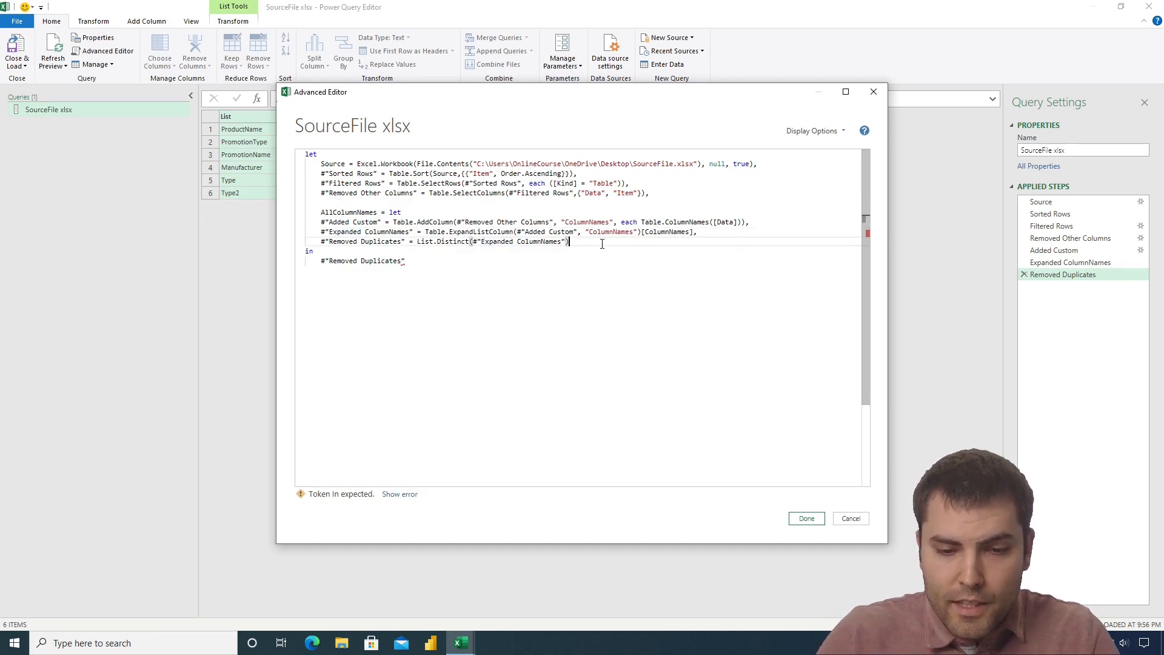
{"action": "key", "text": "Return"}
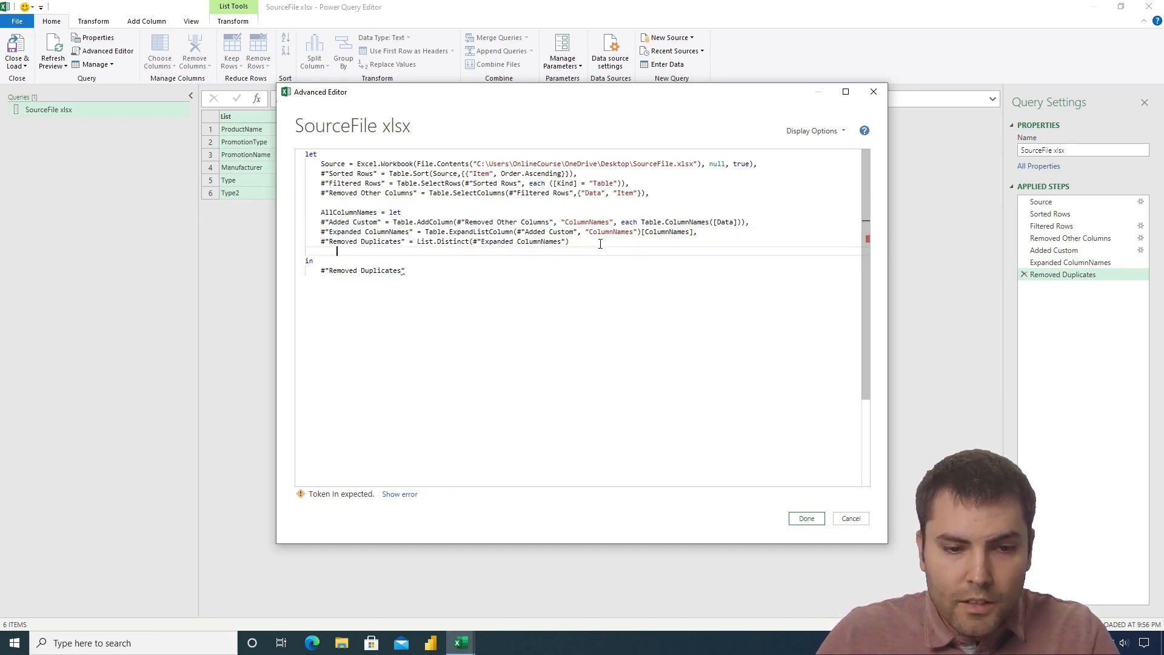
{"action": "double_click", "coordinate": [347, 212]}
{"action": "left_click", "coordinate": [382, 252]}
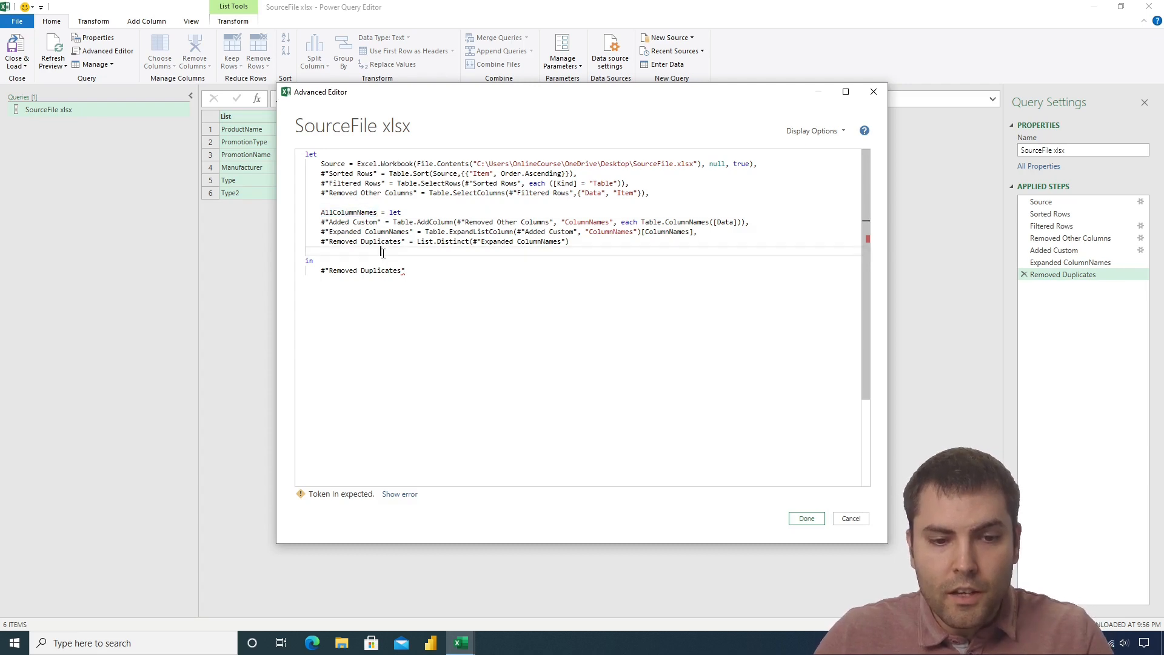
{"action": "left_click_drag", "start_coordinate": [322, 241], "coordinate": [405, 241]}
{"action": "key", "text": "ctrl+c"}
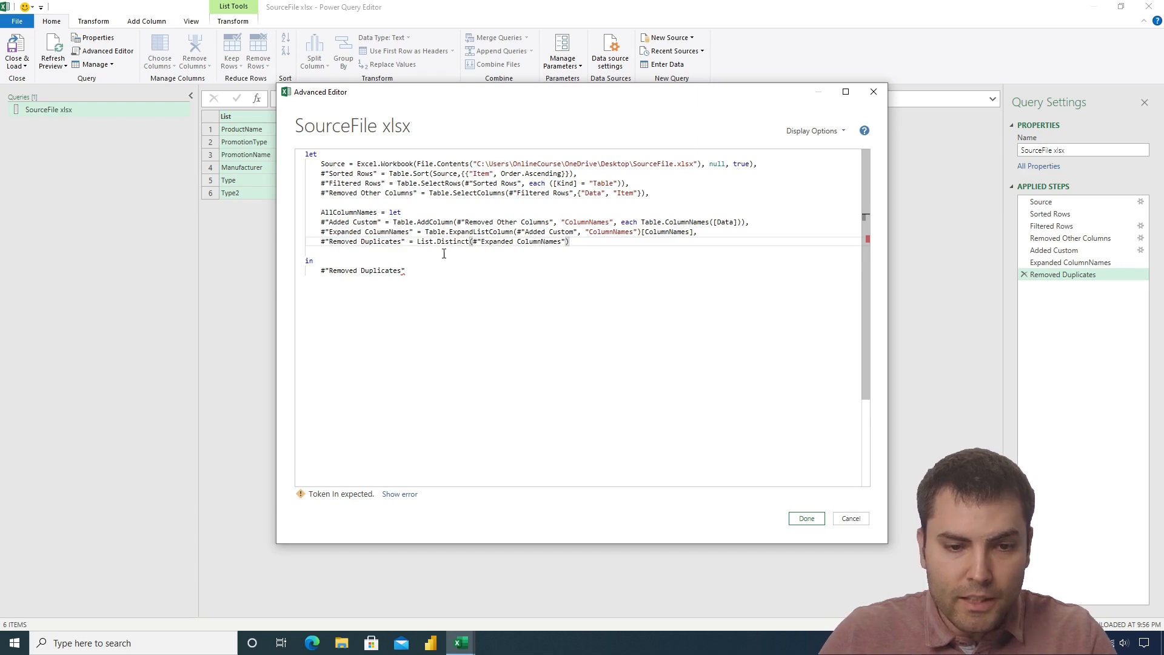
{"action": "left_click", "coordinate": [387, 253]}
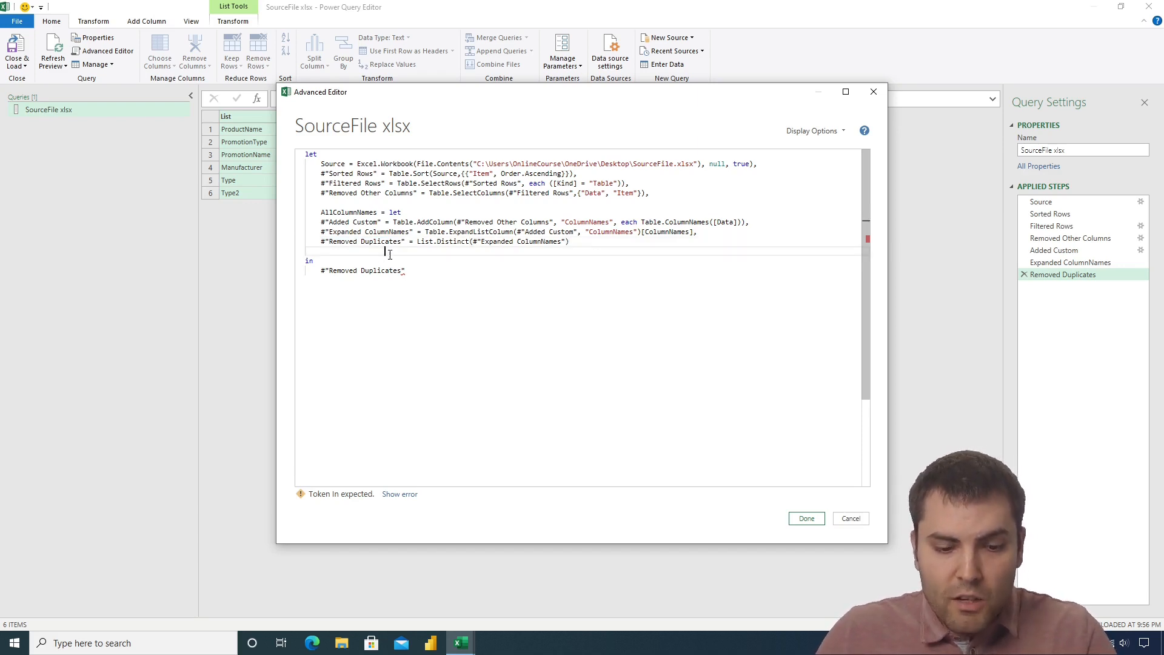
{"action": "type", "text": "in"}
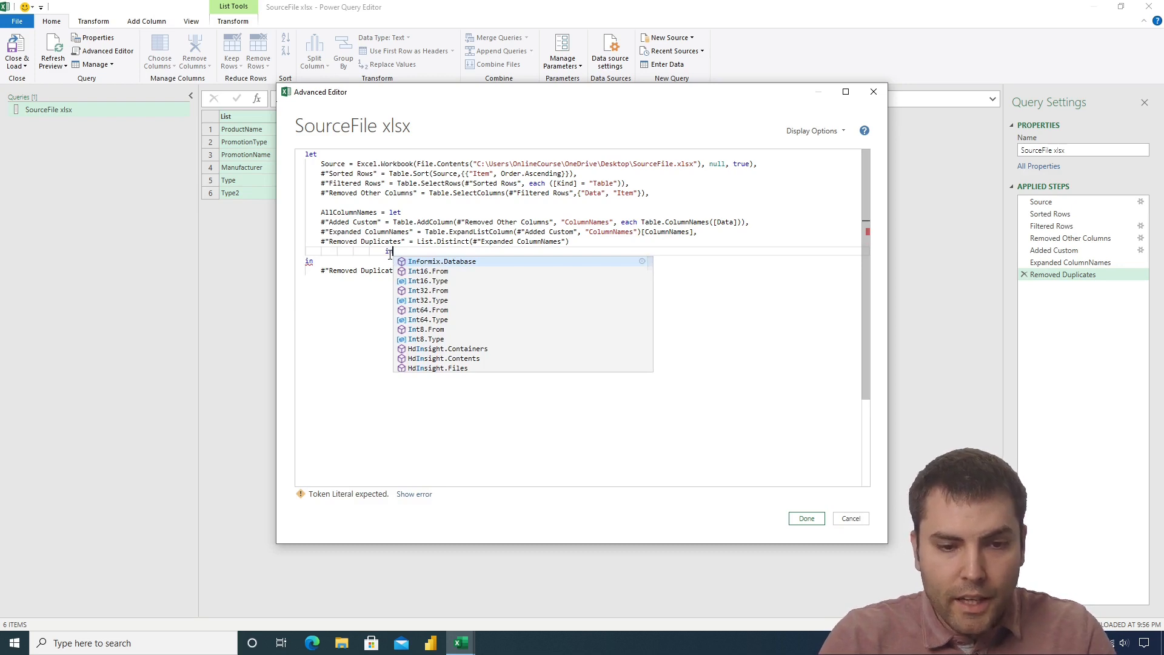
{"action": "key", "text": "Return"}
{"action": "key", "text": "ctrl+v"}
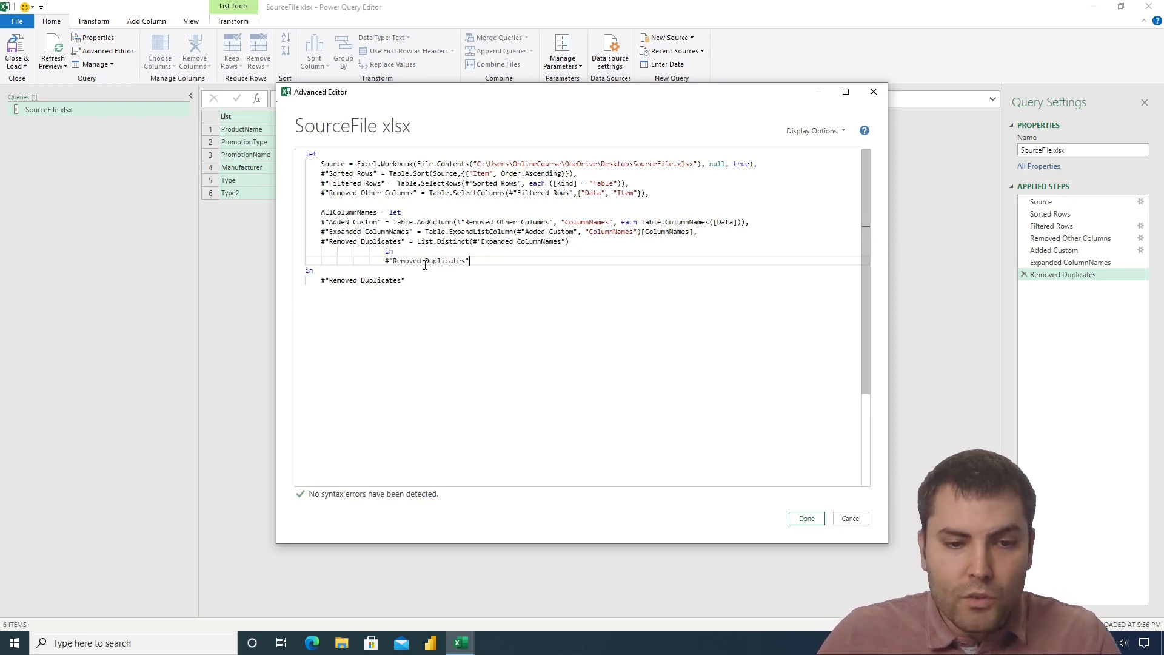
Replace the query's final output with AllColumnNames and apply the edited M code.
{"action": "double_click", "coordinate": [329, 211]}
{"action": "key", "text": "ctrl+c"}
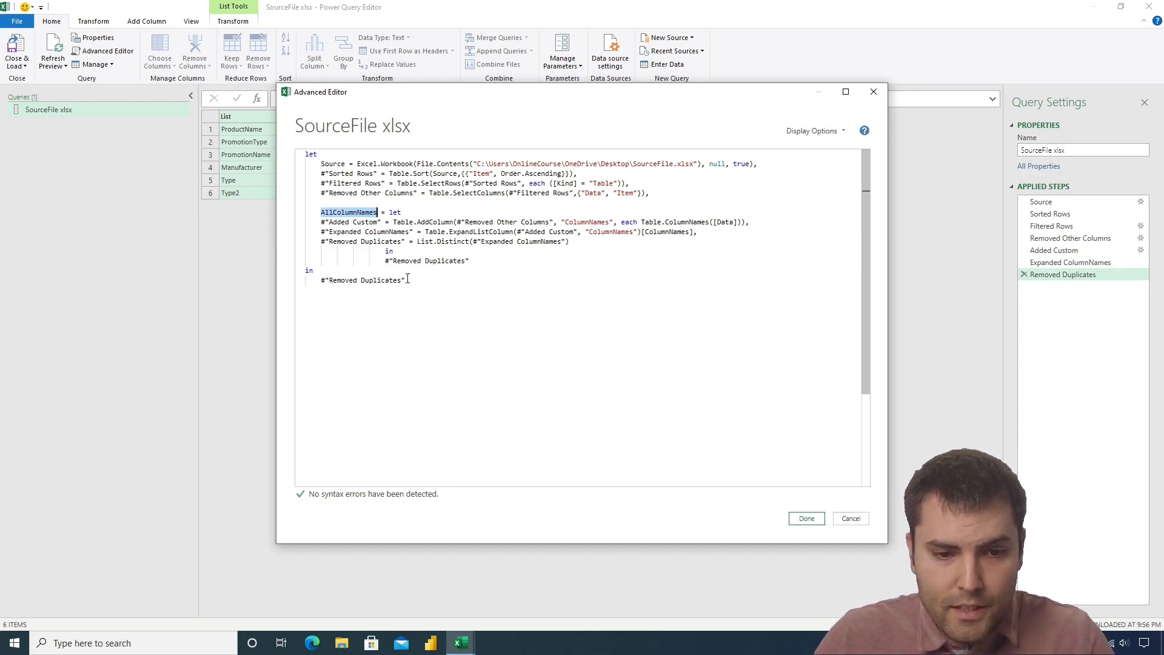
{"action": "left_click", "coordinate": [408, 279]}
{"action": "left_click", "coordinate": [320, 282], "text": "shift"}
{"action": "key", "text": "ctrl+v"}
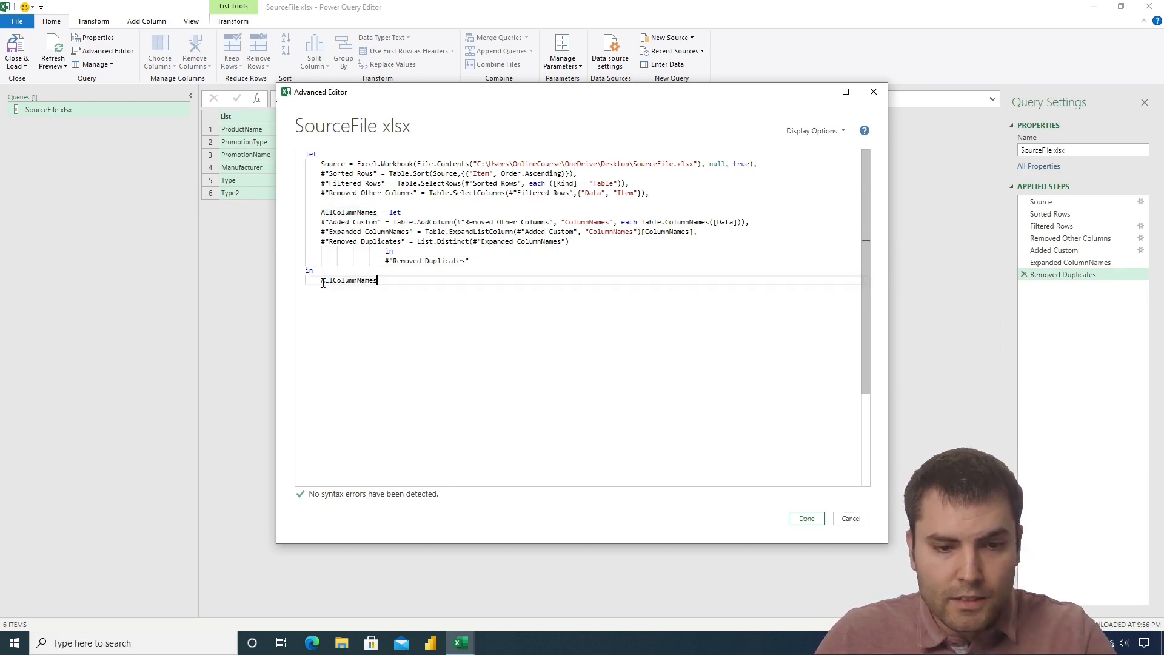
{"action": "left_click", "coordinate": [333, 260]}
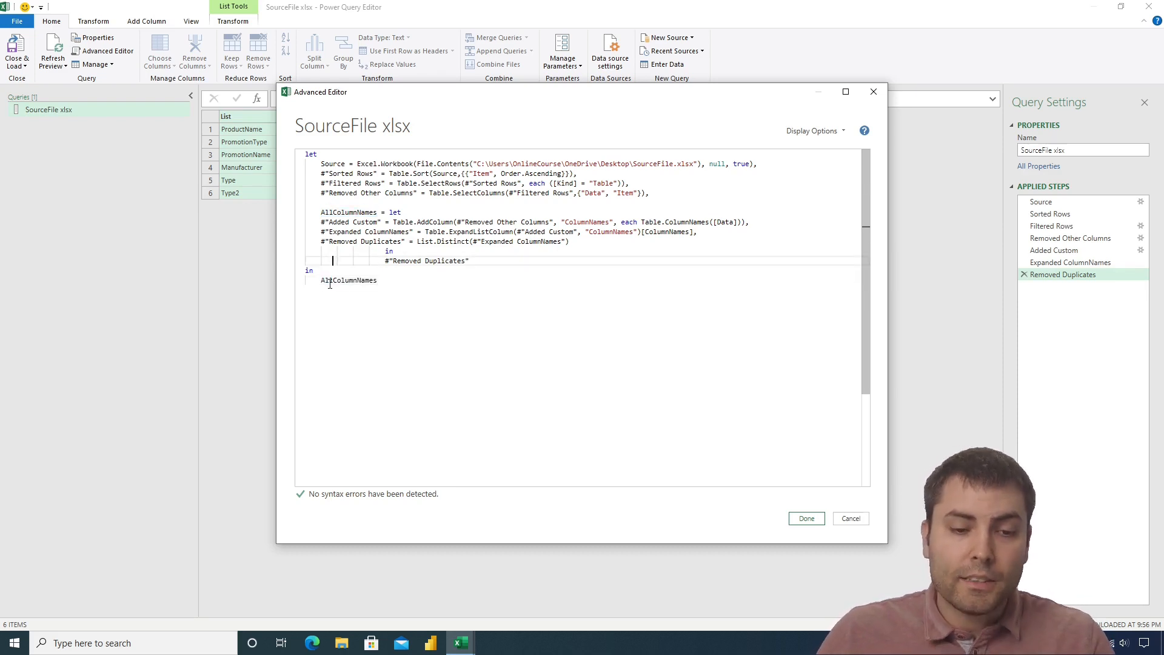
{"action": "double_click", "coordinate": [365, 278]}
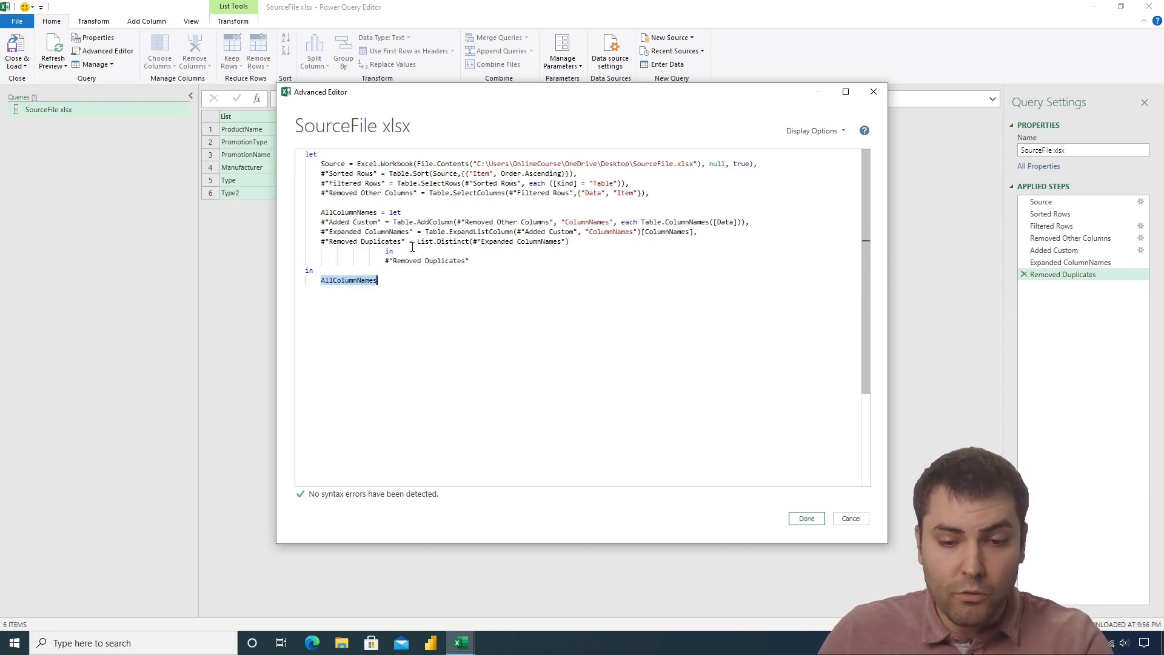
{"action": "left_click", "coordinate": [806, 519]}
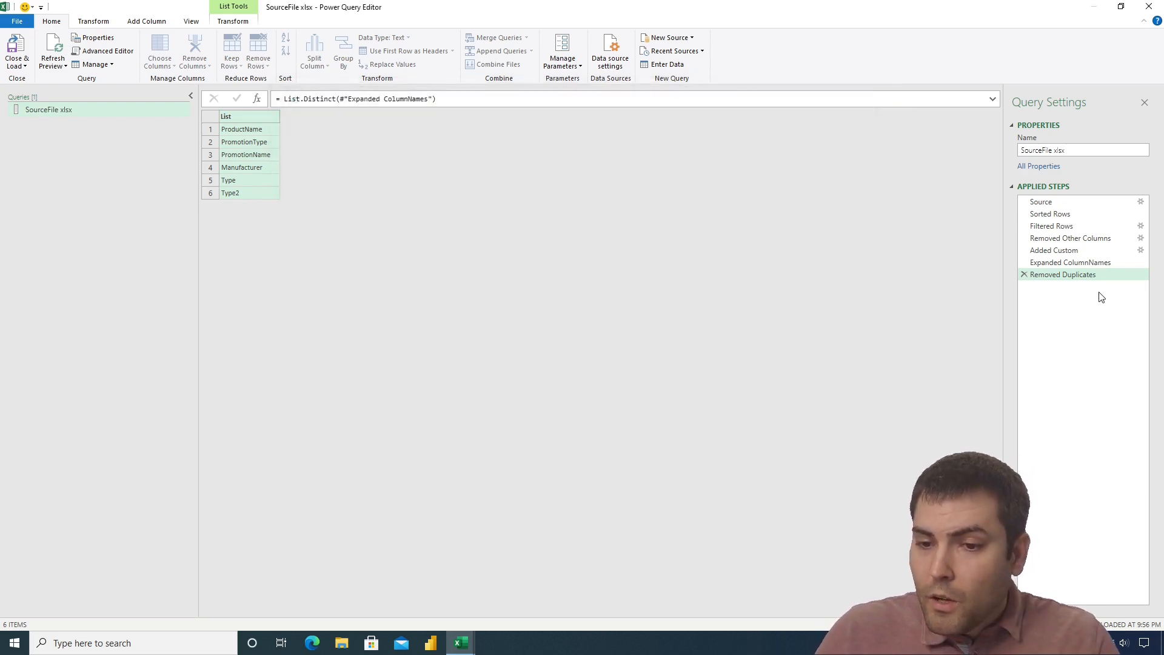
Examine the AllColumnNames step and its full nested let formula.
{"action": "left_click", "coordinate": [1061, 238]}
{"action": "left_click", "coordinate": [1034, 250]}
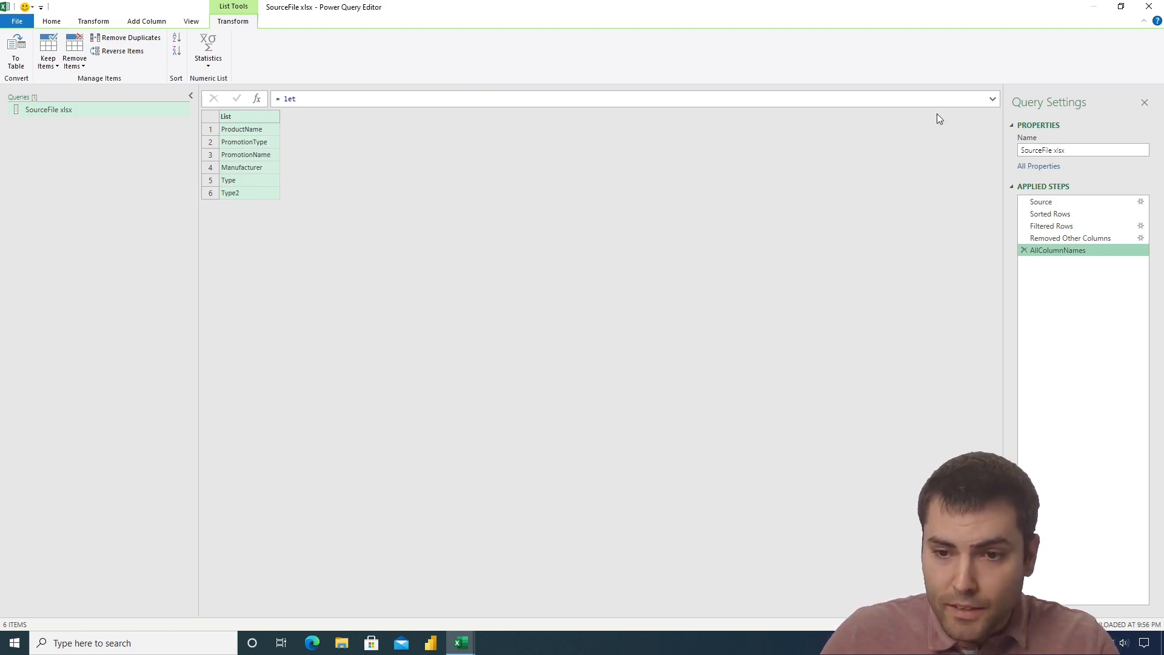
{"action": "left_click", "coordinate": [993, 99]}
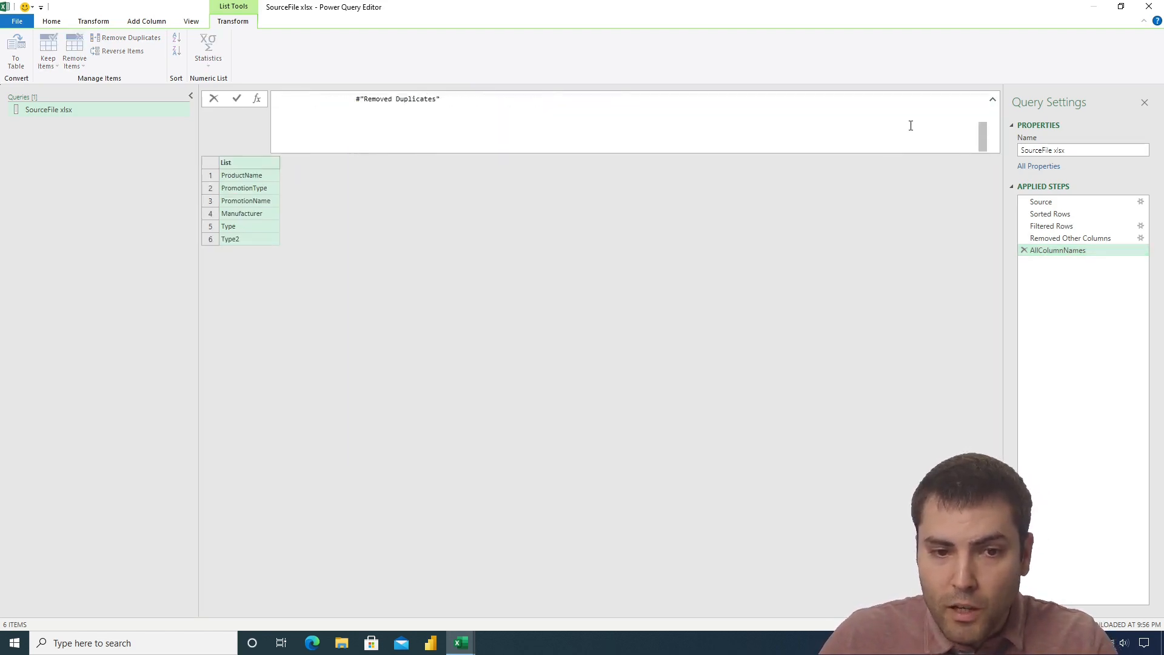
{"action": "scroll", "coordinate": [404, 135], "scroll_direction": "down", "scroll_amount": 2}
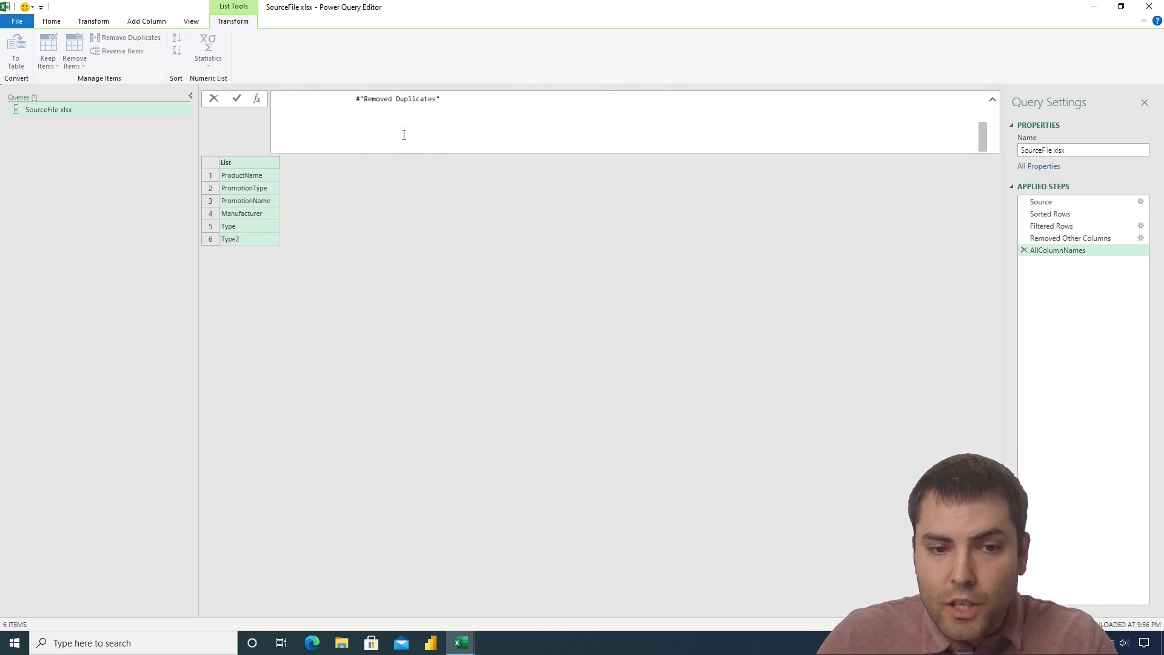
{"action": "scroll", "coordinate": [404, 135], "scroll_direction": "up", "scroll_amount": 1}
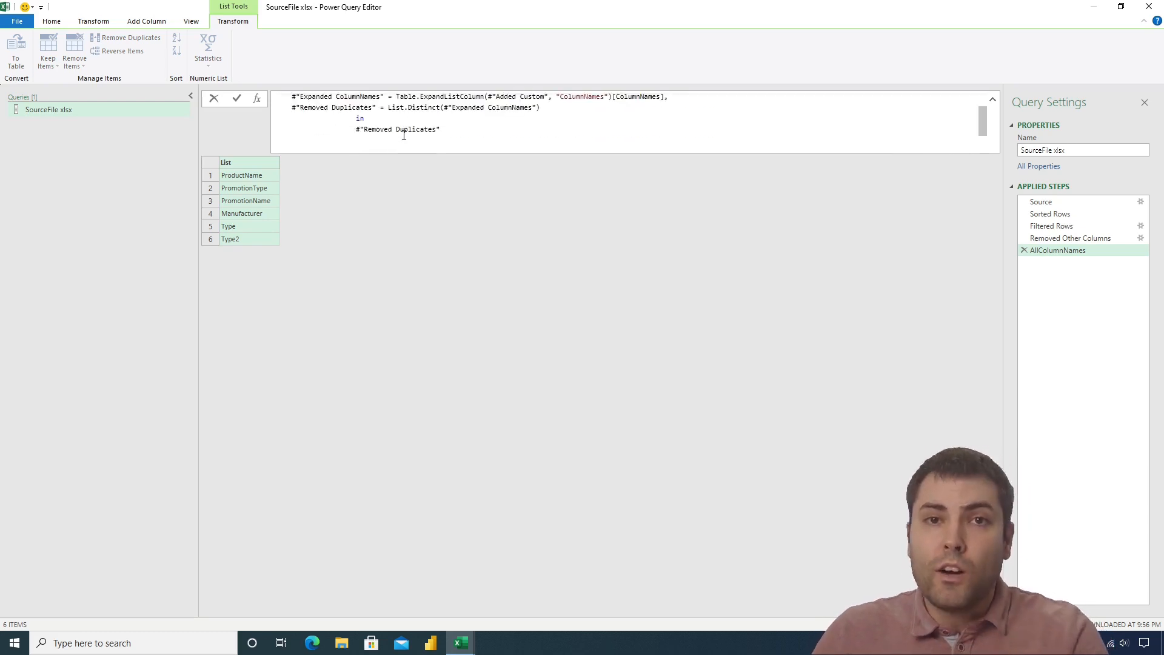
{"action": "scroll", "coordinate": [404, 134], "scroll_direction": "up", "scroll_amount": 2}
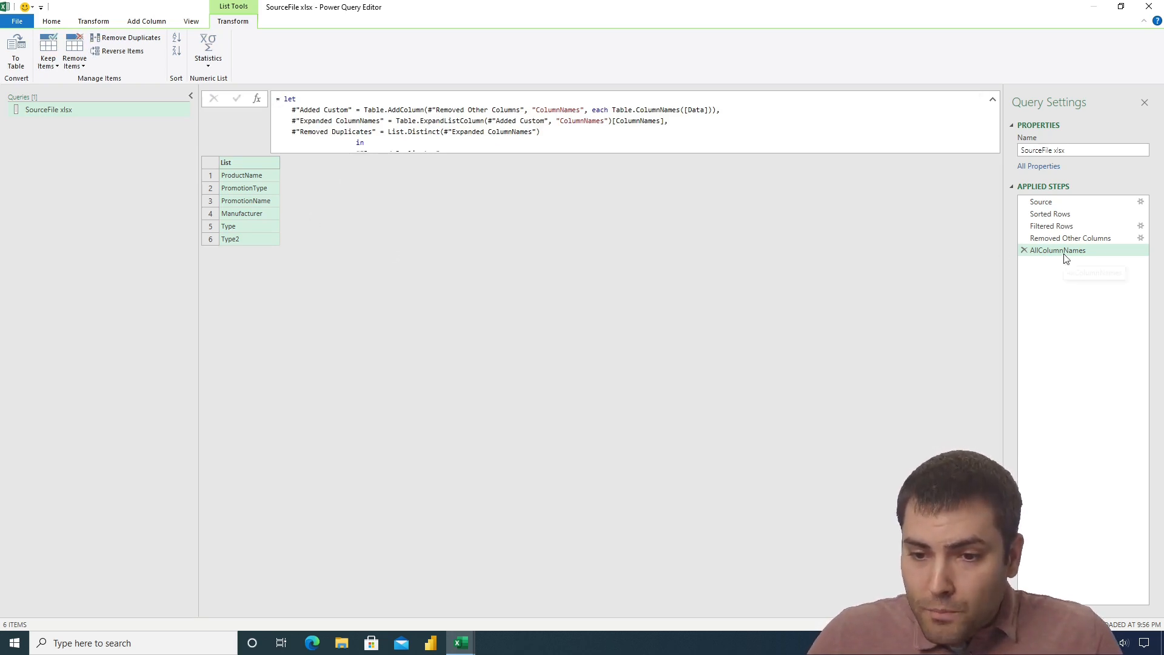
Expand all columns of Data as a step inserted after Removed Other Columns, and move that step after AllColumnNames.
{"action": "left_click", "coordinate": [1070, 238]}
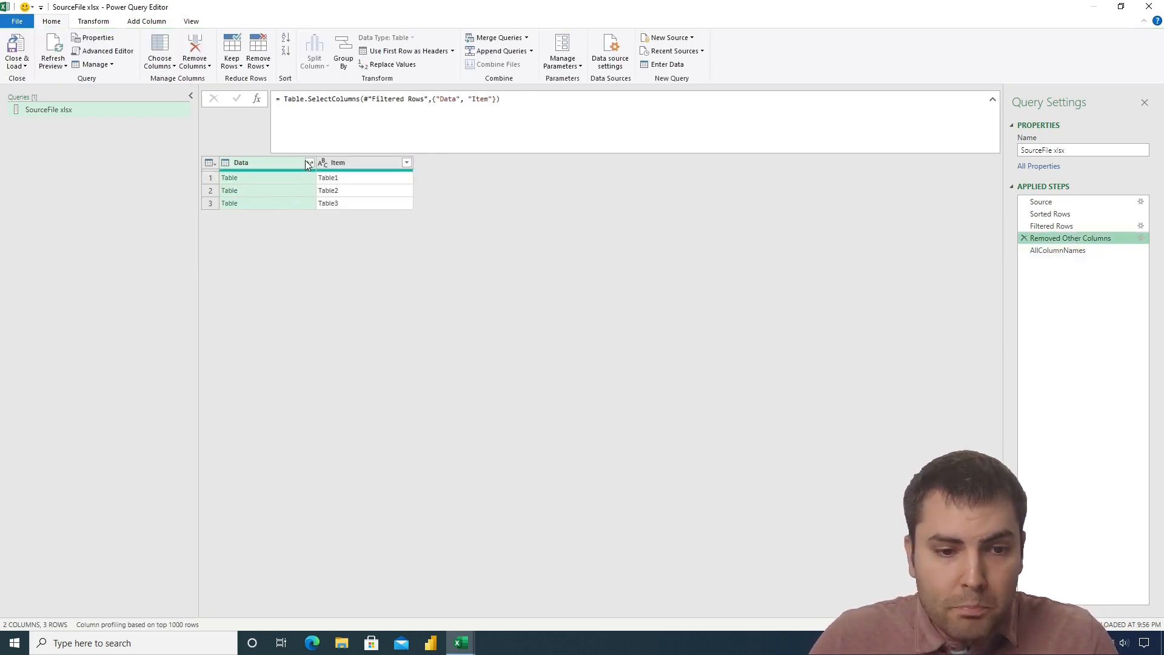
{"action": "left_click", "coordinate": [309, 163]}
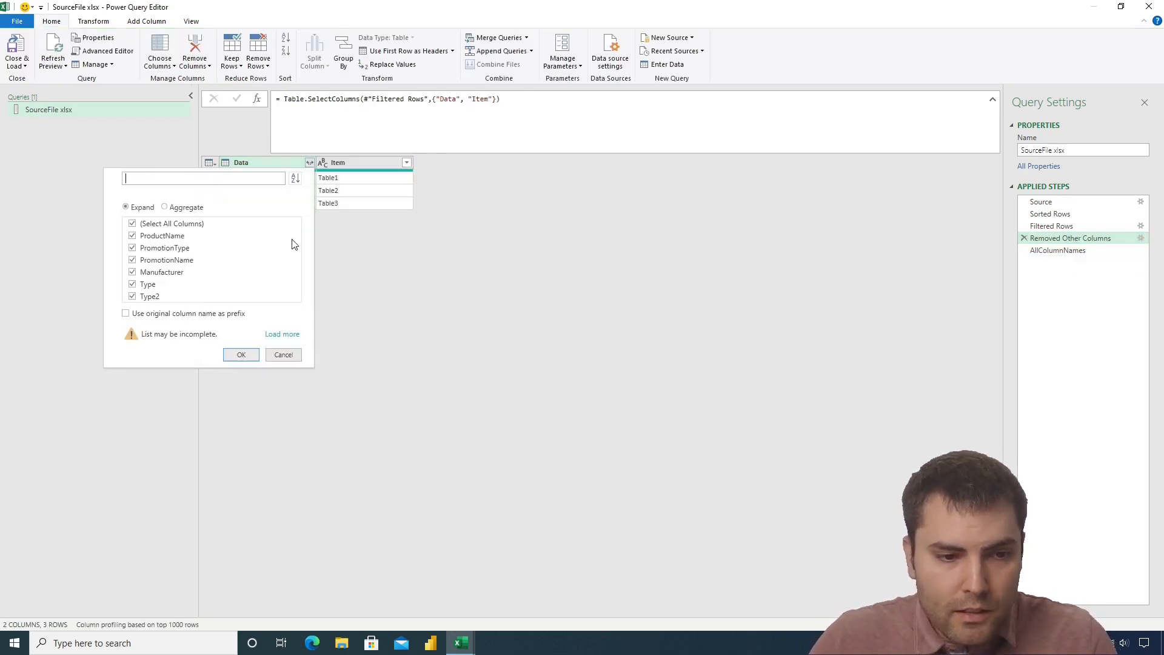
{"action": "left_click", "coordinate": [235, 356]}
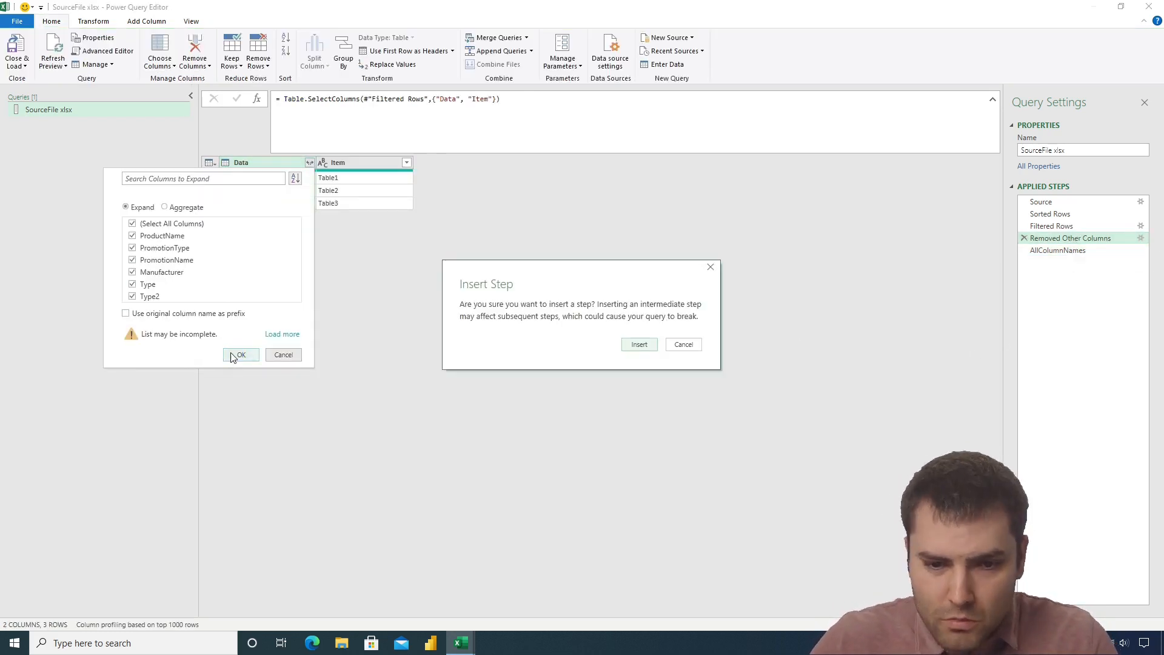
{"action": "left_click", "coordinate": [638, 345]}
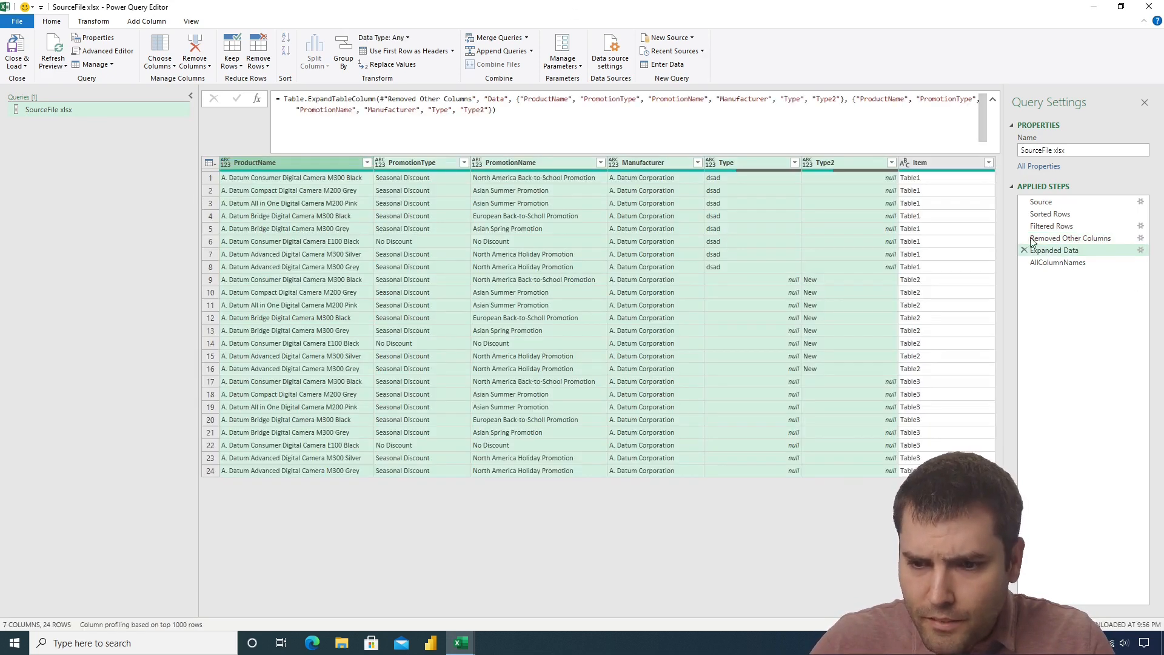
{"action": "right_click", "coordinate": [1056, 250]}
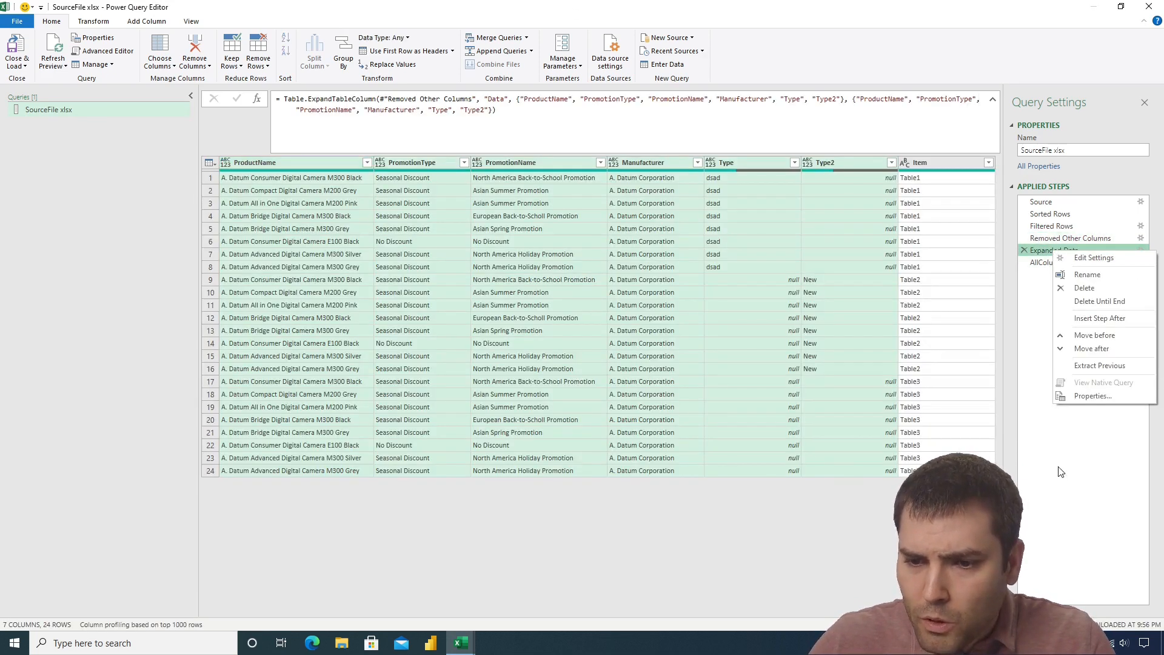
{"action": "left_click", "coordinate": [1092, 349]}
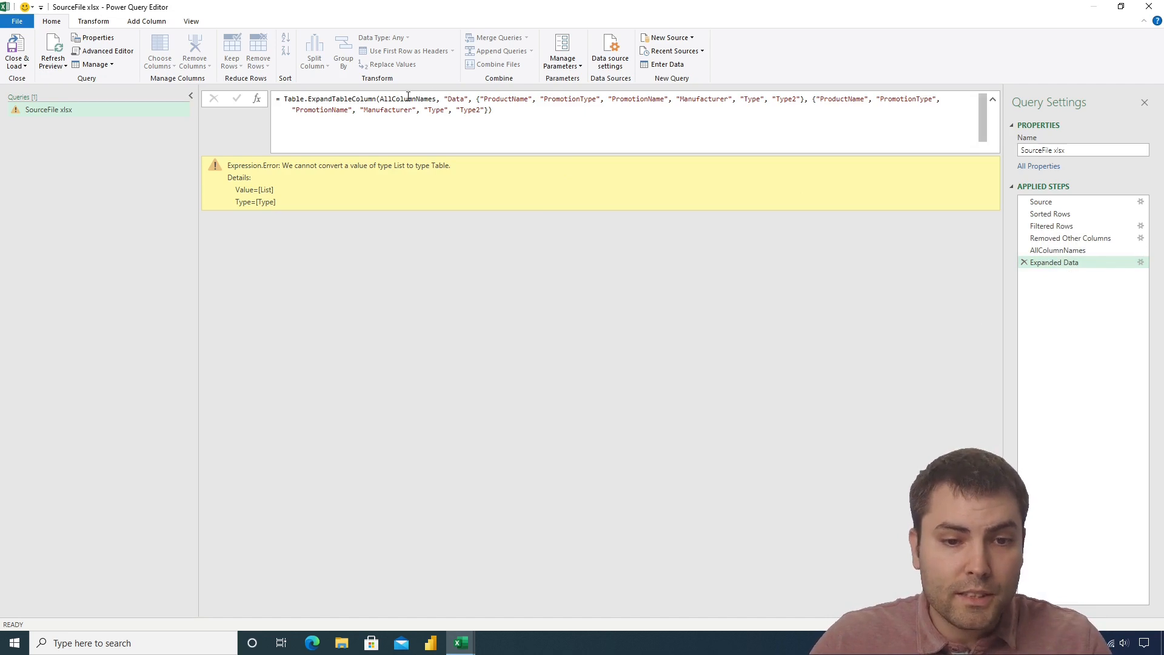
In the Expanded Data formula, replace the table argument with #"Removed Other Columns".
{"action": "left_click", "coordinate": [1056, 253]}
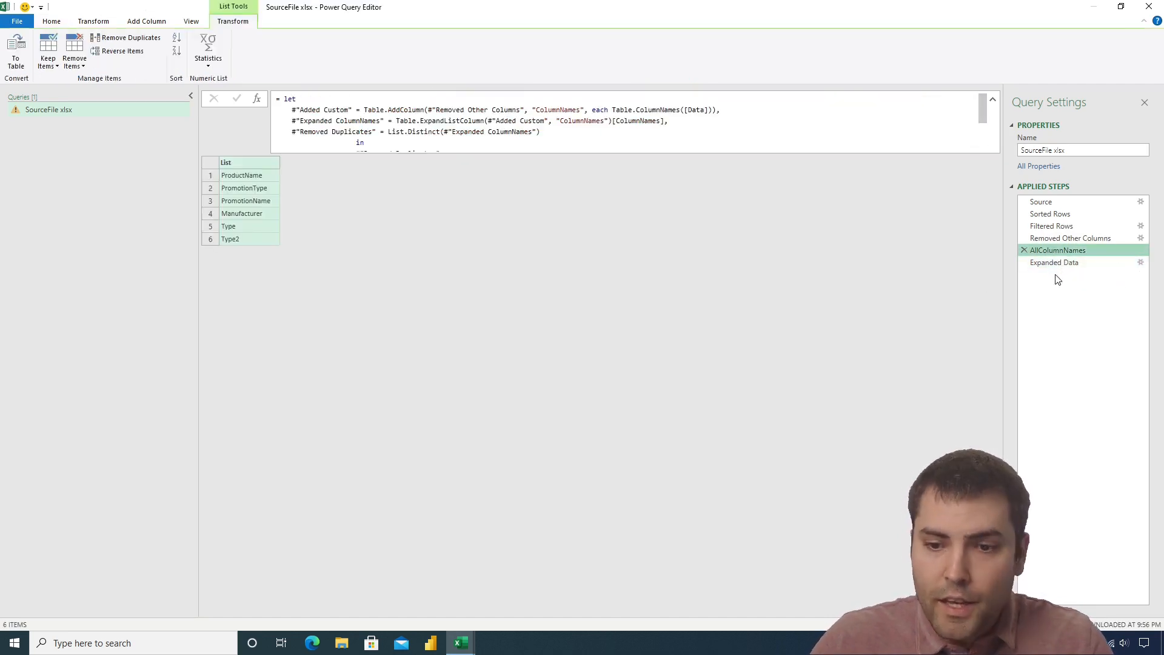
{"action": "left_click", "coordinate": [1058, 264]}
{"action": "left_click", "coordinate": [1047, 237]}
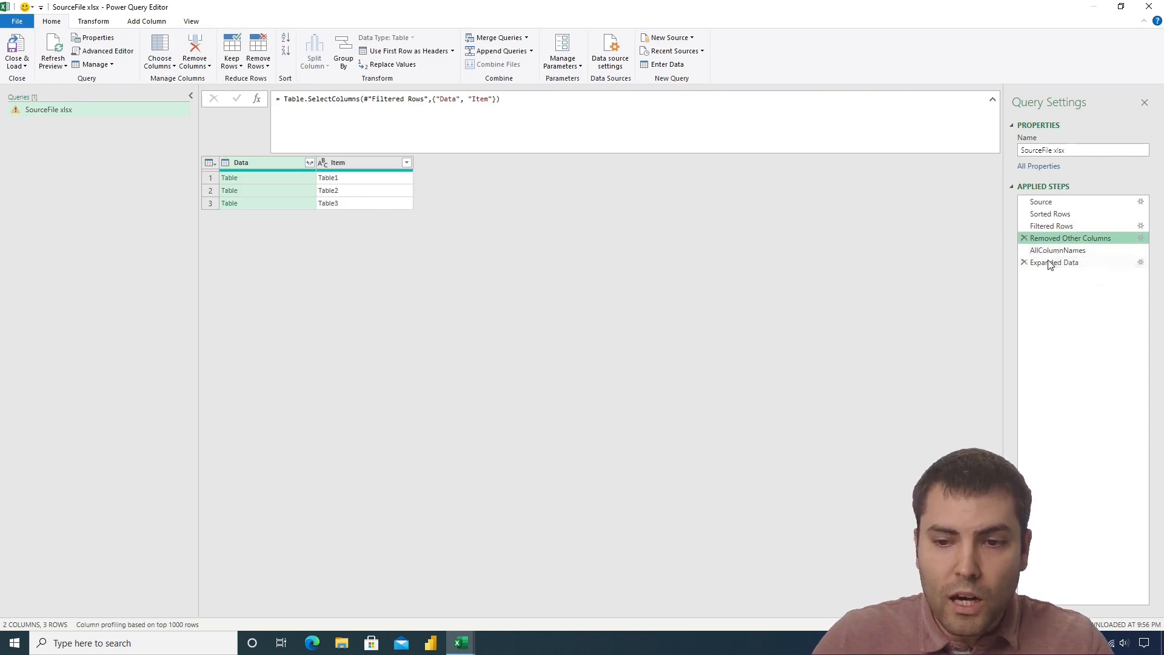
{"action": "left_click", "coordinate": [1048, 262]}
{"action": "double_click", "coordinate": [420, 98]}
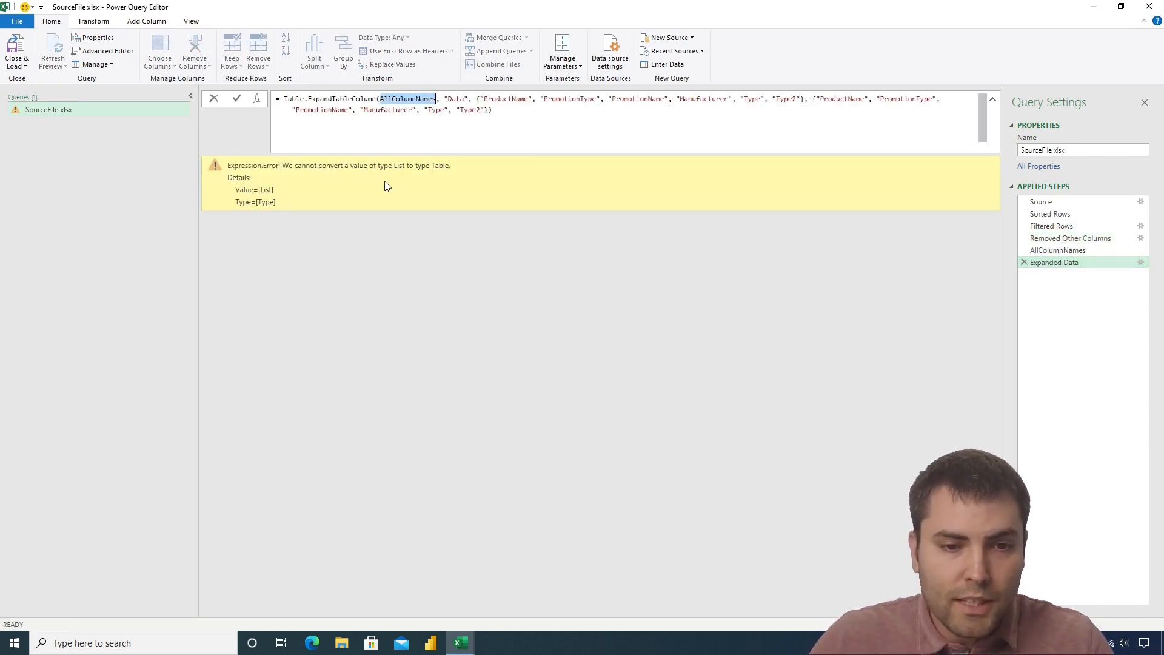
{"action": "type", "text": "#"}
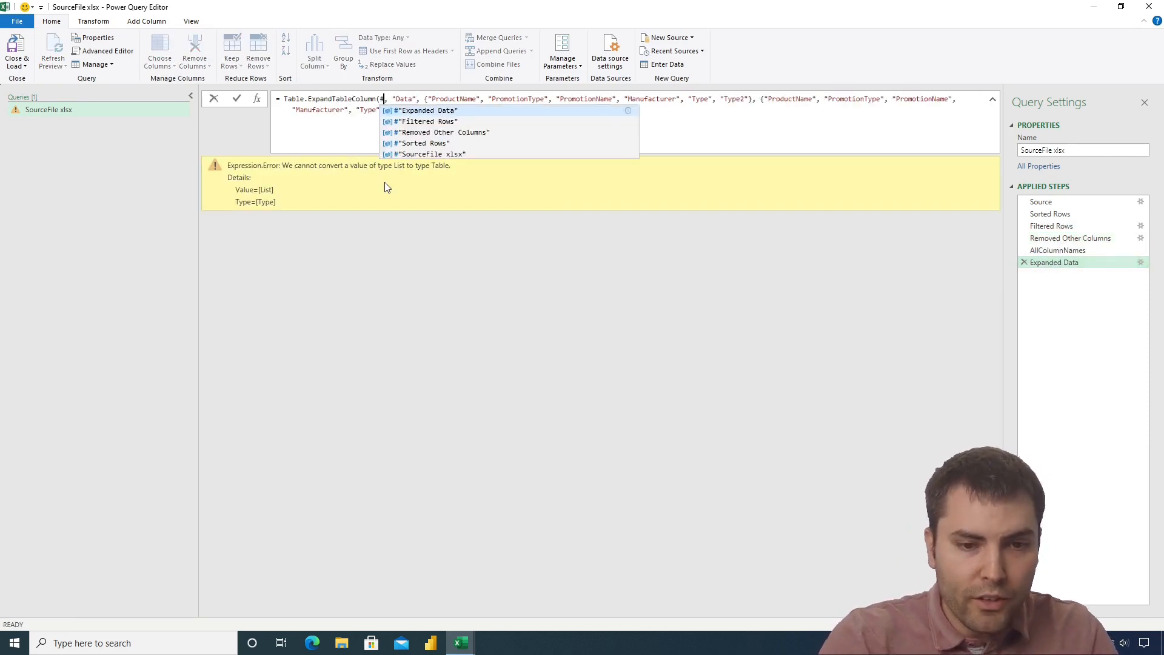
{"action": "type", "text": "\"Removed Other Columns\""}
{"action": "key", "text": "Tab"}
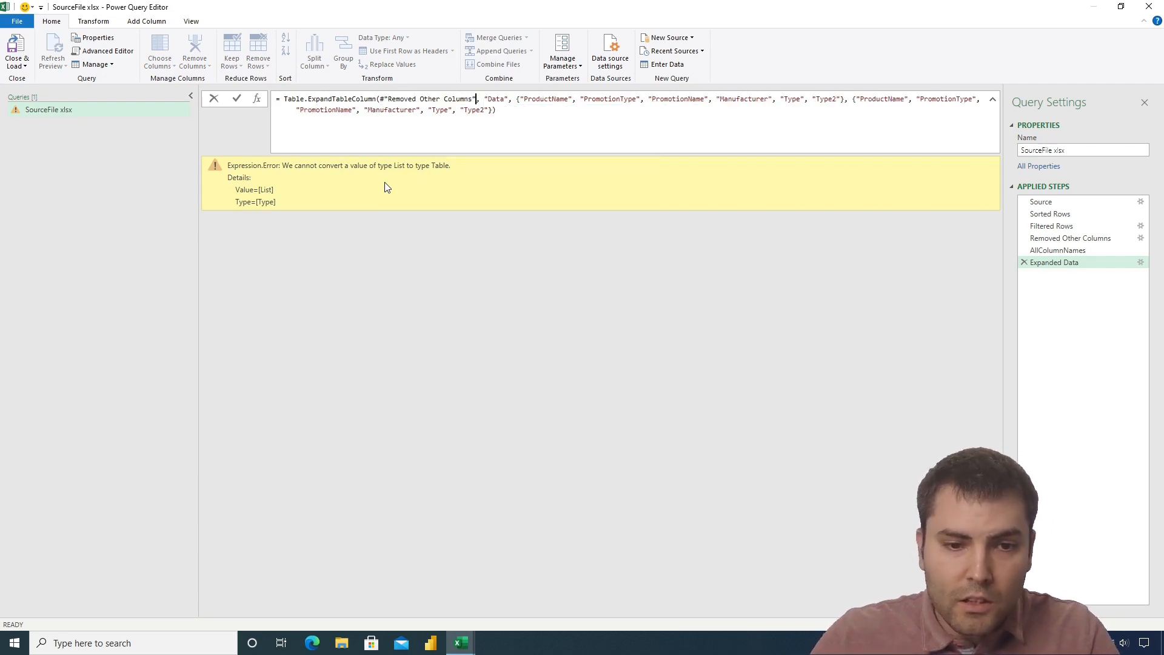
Replace the first hardcoded column list in the Expanded Data formula with AllColumnNames.
{"action": "left_click", "coordinate": [527, 112]}
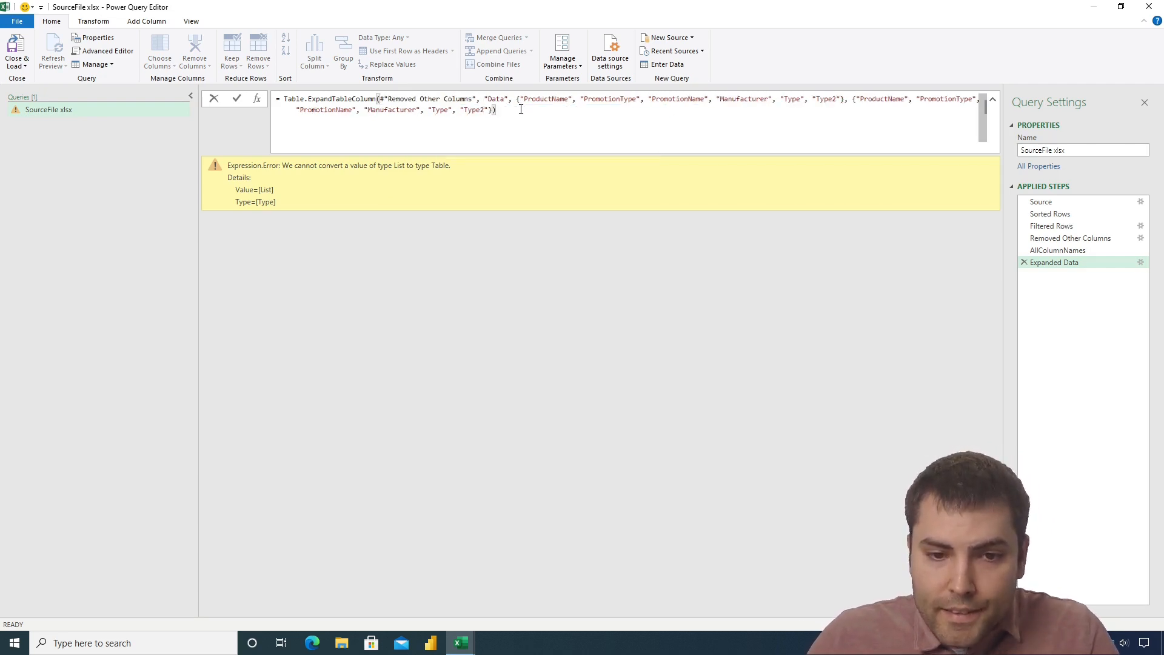
{"action": "left_click_drag", "start_coordinate": [516, 102], "coordinate": [844, 101]}
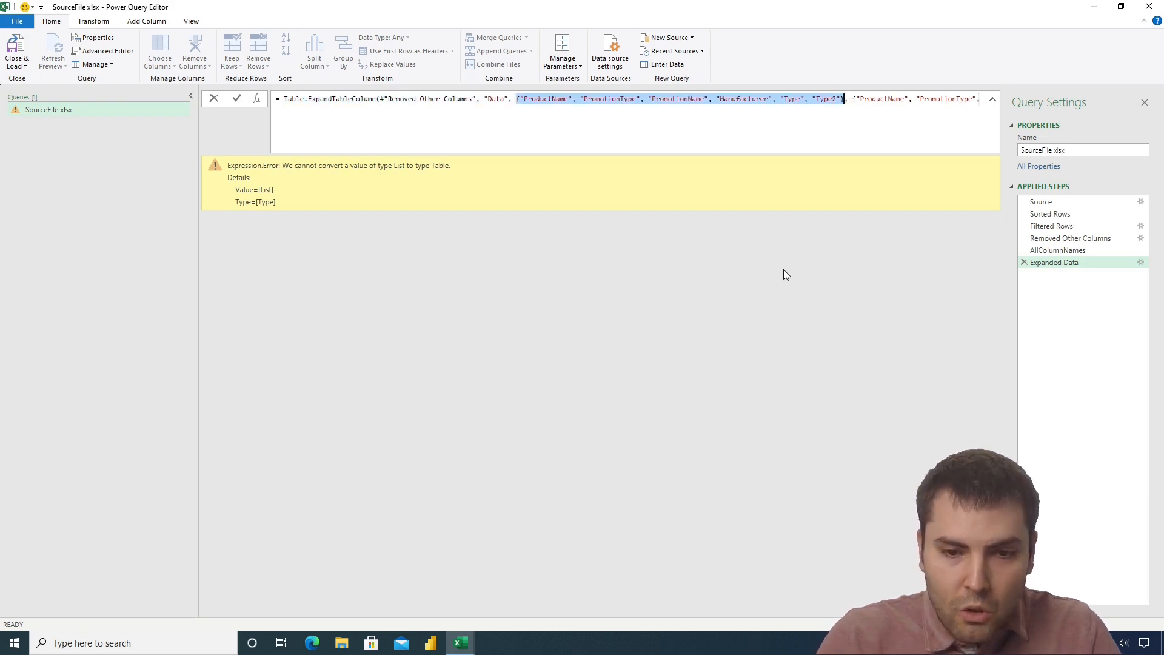
{"action": "type", "text": "AllC"}
{"action": "key", "text": "Tab"}
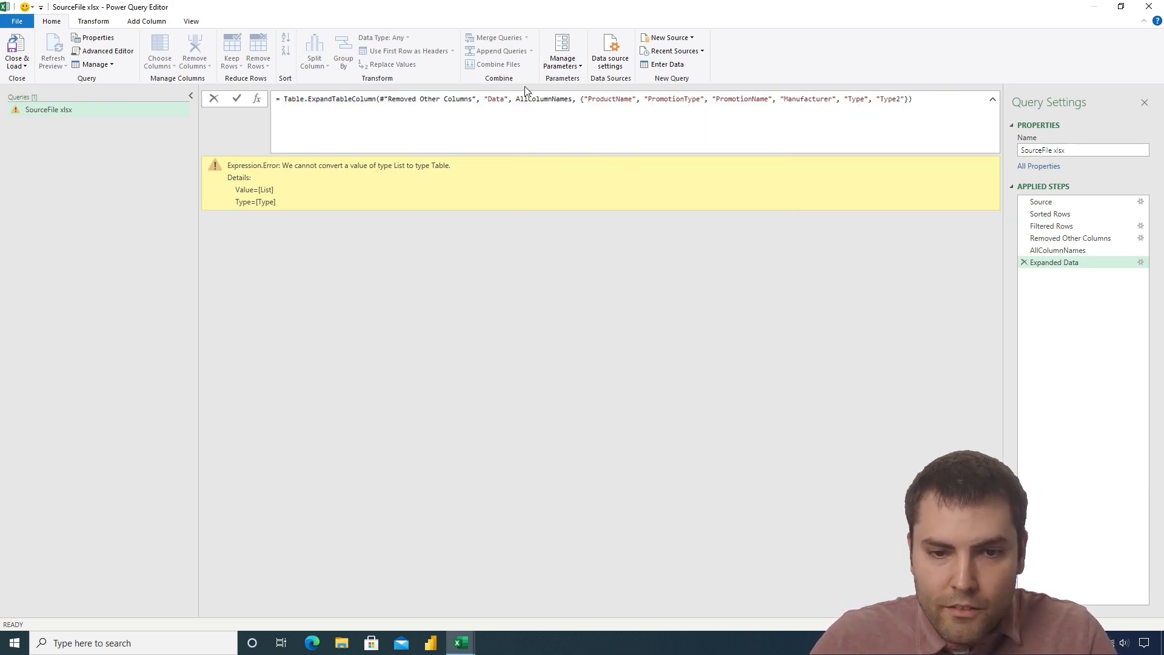
Replace the remaining hardcoded list of new column names in the Expanded Data formula with AllColumnNames.
{"action": "double_click", "coordinate": [534, 98]}
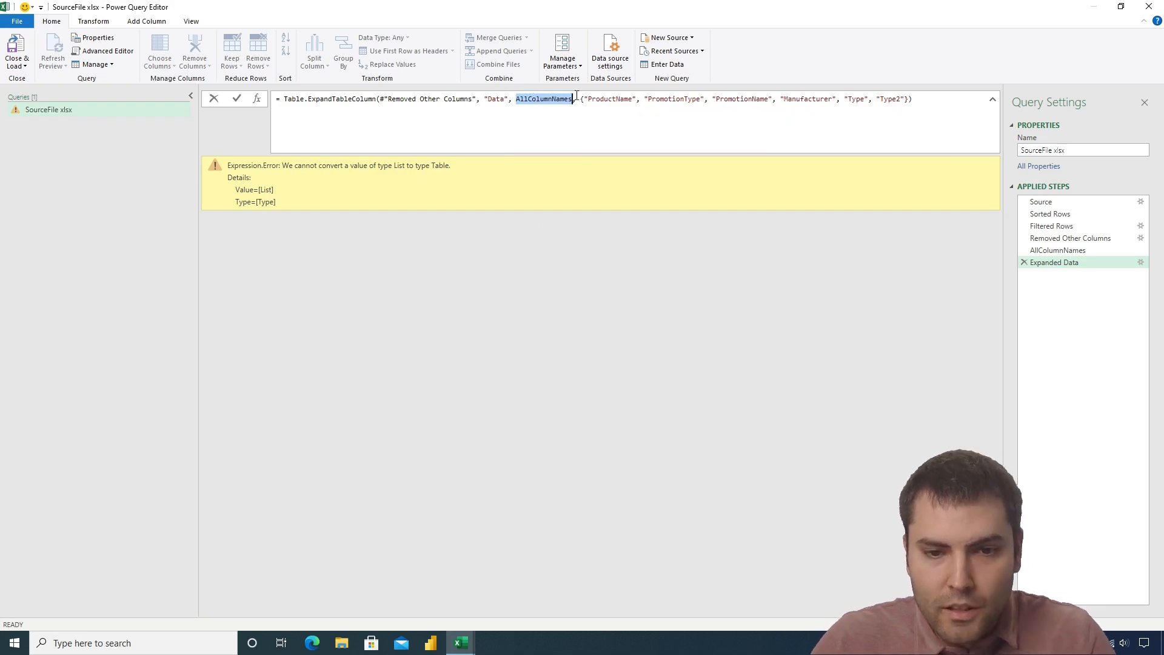
{"action": "left_click_drag", "start_coordinate": [580, 101], "coordinate": [908, 99]}
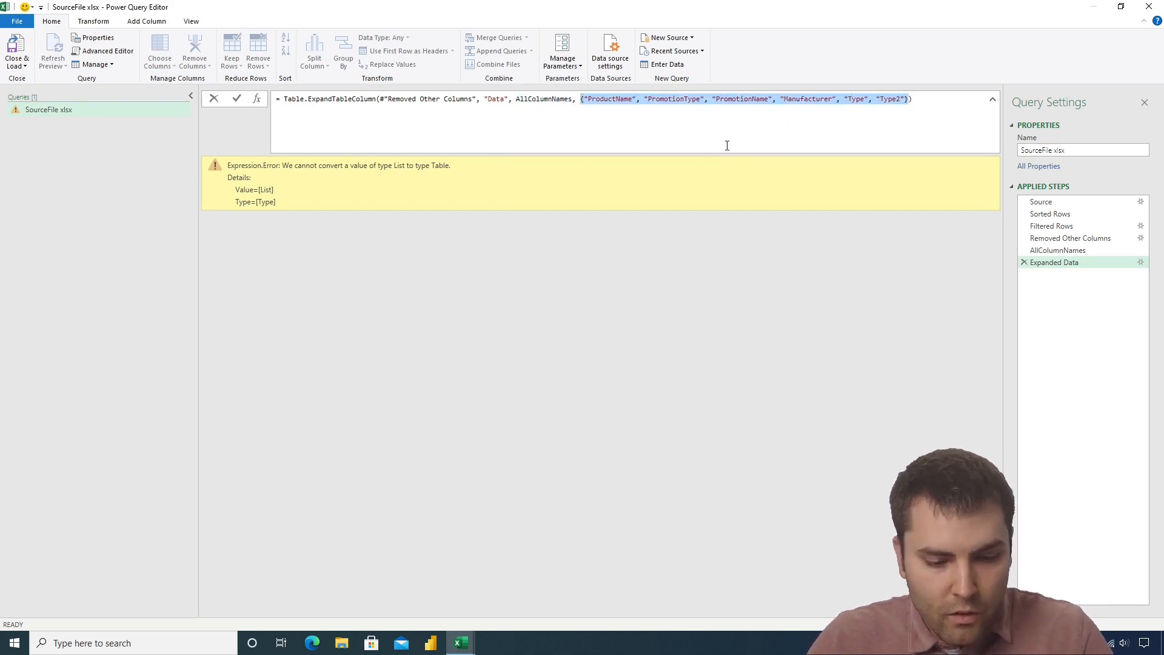
{"action": "key", "text": "Right"}
{"action": "double_click", "coordinate": [563, 99]}
{"action": "key", "text": "ctrl+c"}
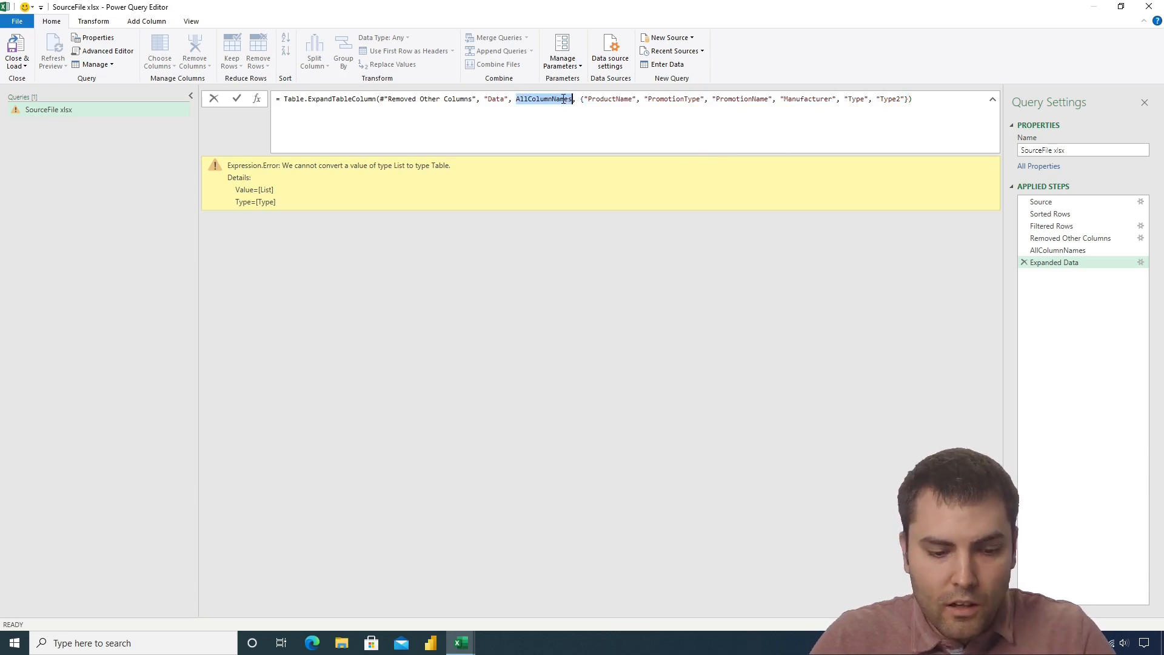
{"action": "left_click_drag", "start_coordinate": [581, 101], "coordinate": [913, 103]}
{"action": "key", "text": "ctrl+v"}
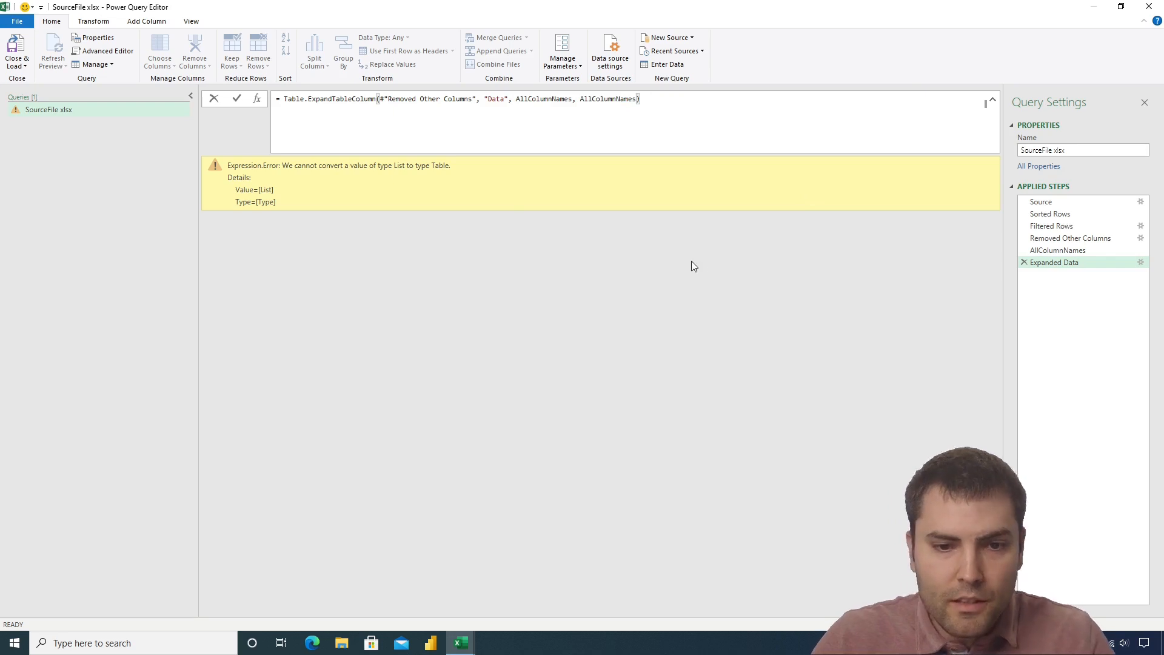
Apply the edited Expanded Data formula that uses AllColumnNames for both column lists.
{"action": "key", "text": "Return"}
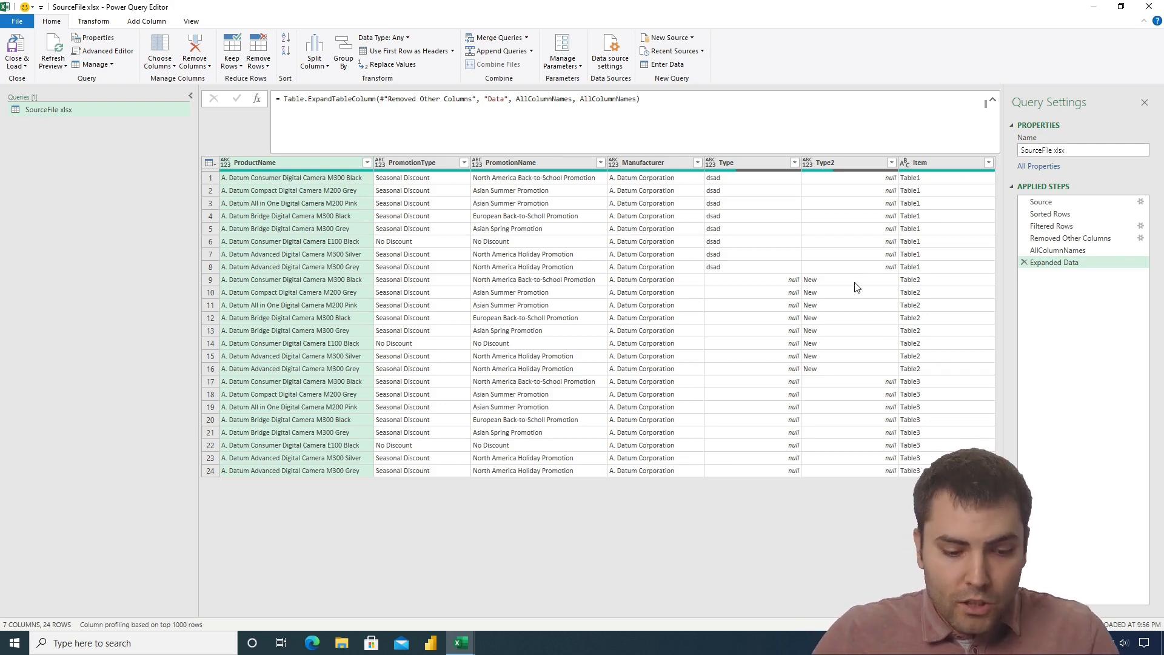
Start a separate instance of Excel and open the recent workbook SourceFile.xlsx.
{"action": "right_click", "coordinate": [461, 643]}
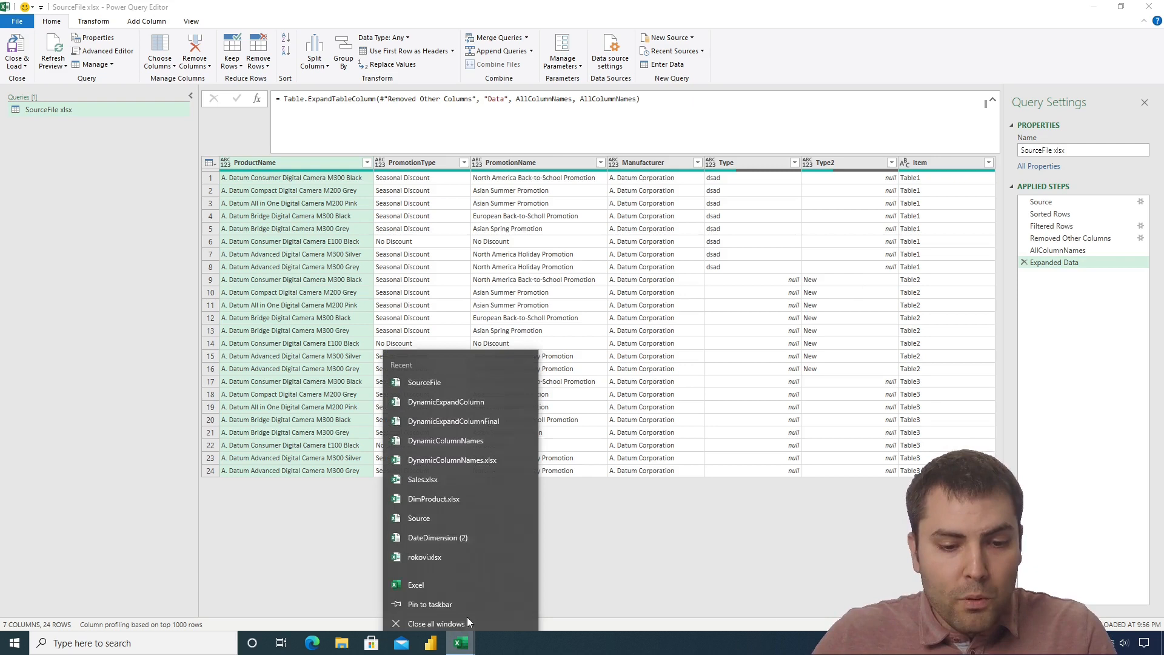
{"action": "left_click", "coordinate": [451, 578]}
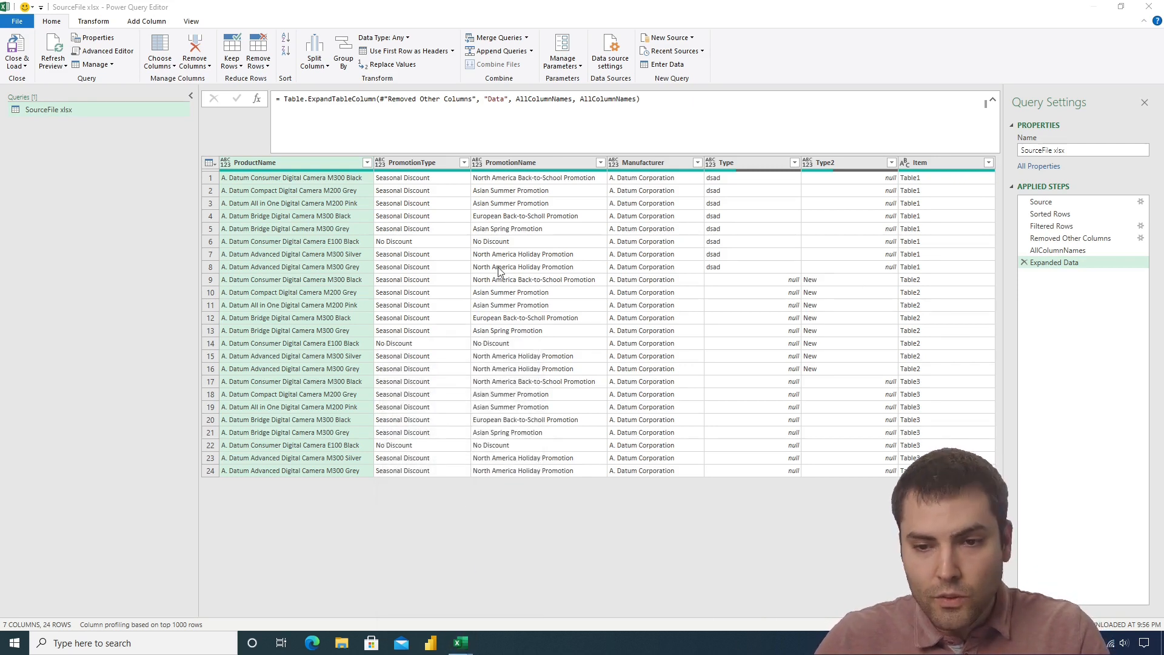
{"action": "left_click", "coordinate": [599, 363]}
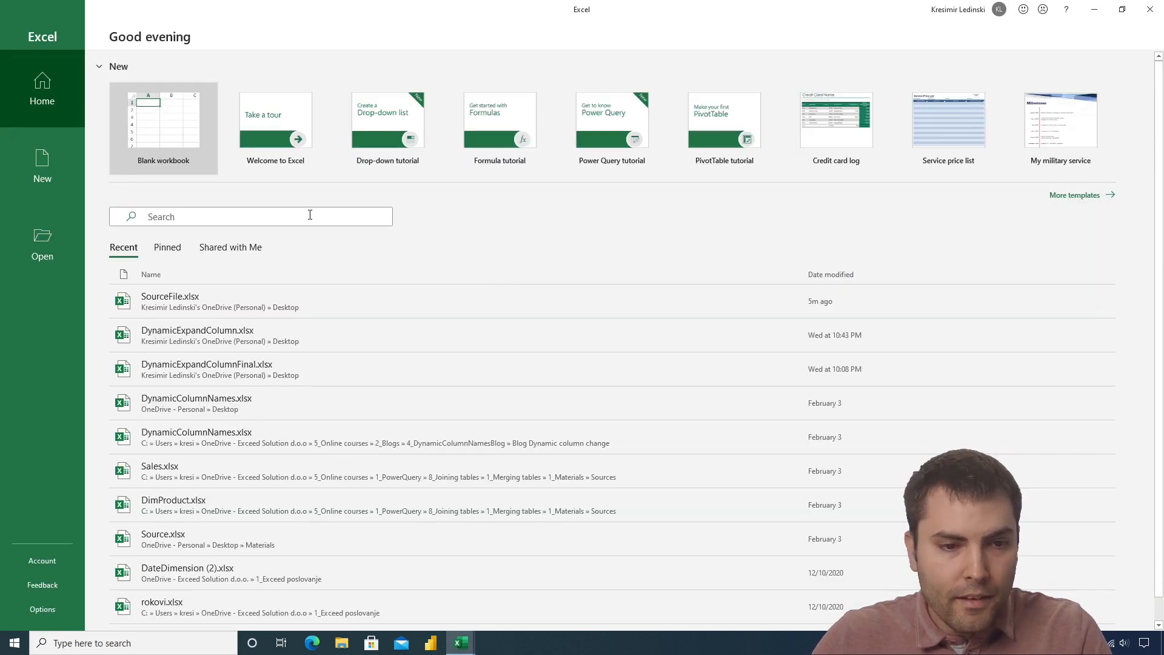
{"action": "left_click", "coordinate": [165, 296]}
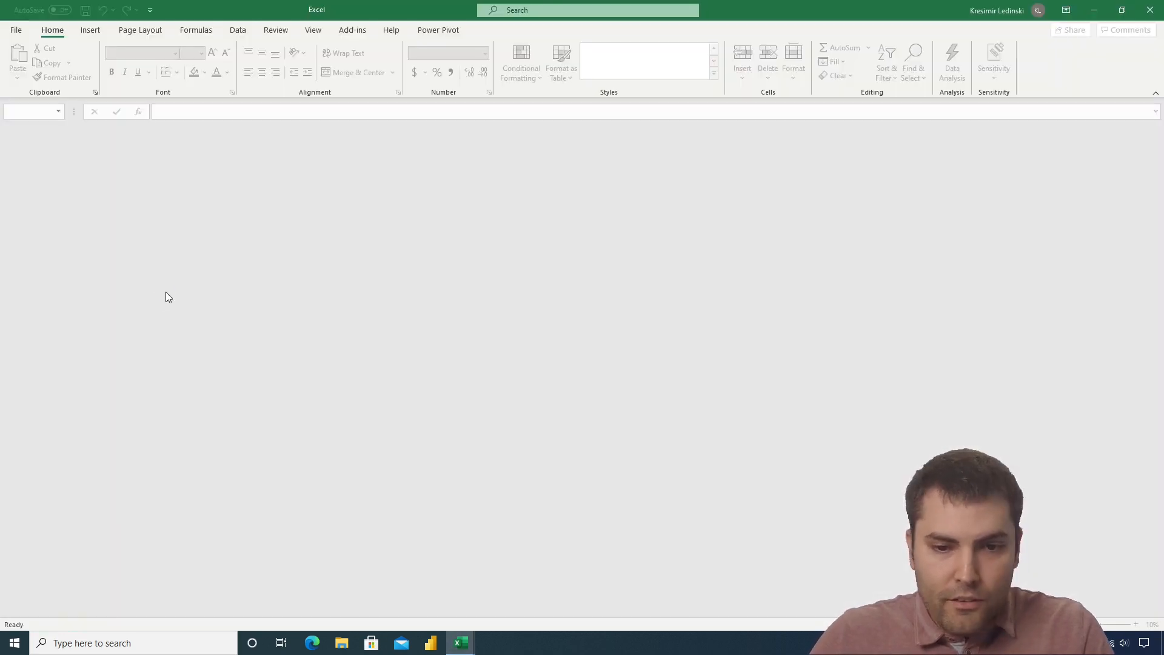
Add an adjoining column headed a to the first table, b to the second table and C to the third table.
{"action": "left_click", "coordinate": [801, 143]}
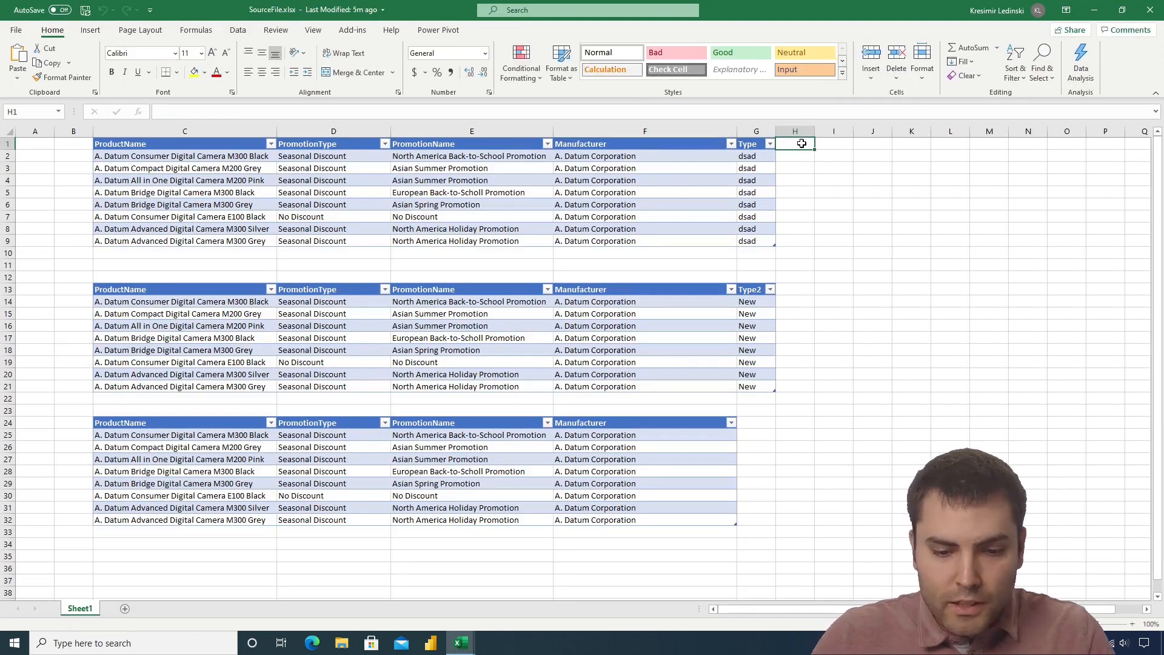
{"action": "type", "text": "a"}
{"action": "key", "text": "Return"}
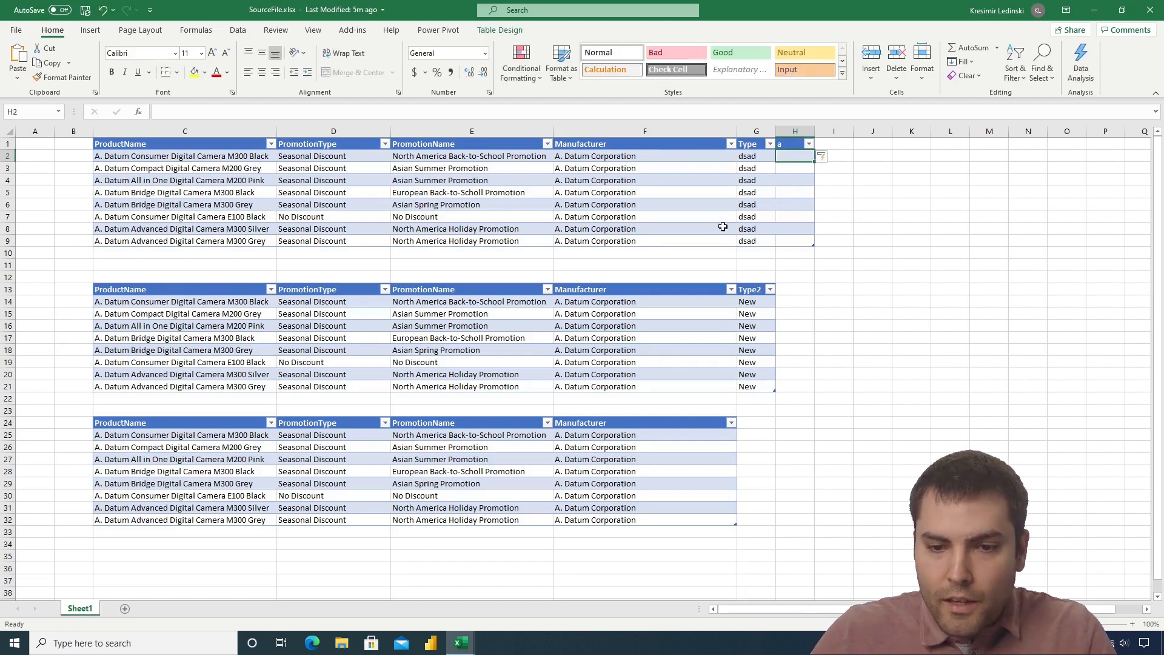
{"action": "left_click", "coordinate": [800, 296]}
{"action": "type", "text": "b"}
{"action": "key", "text": "Return"}
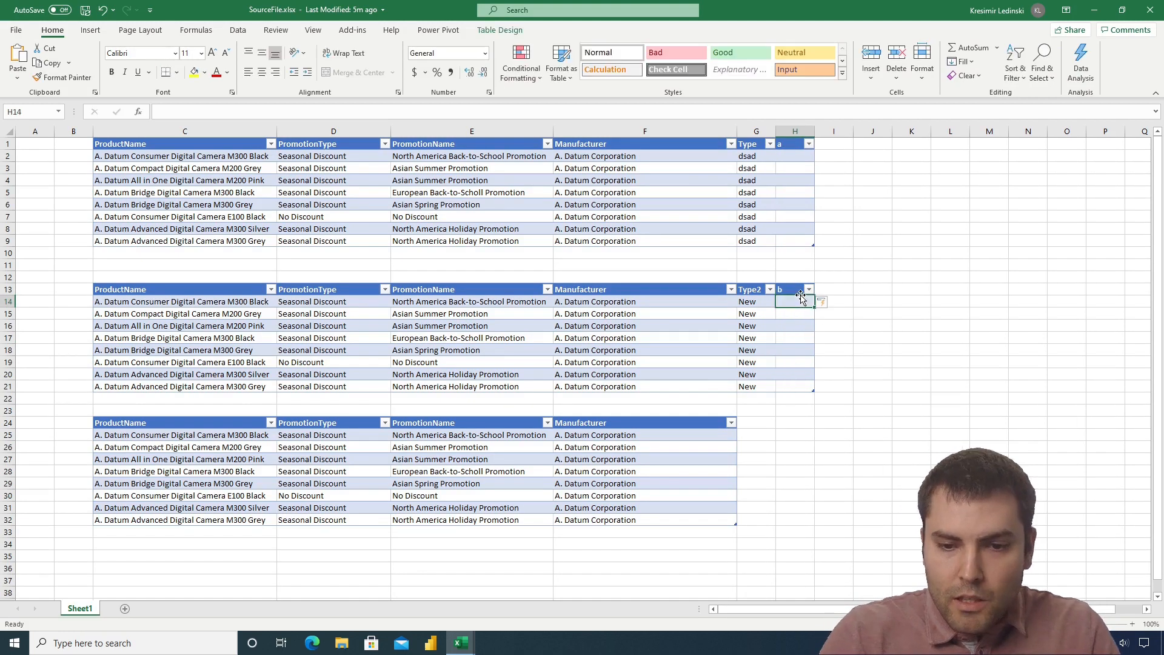
{"action": "left_click", "coordinate": [748, 422]}
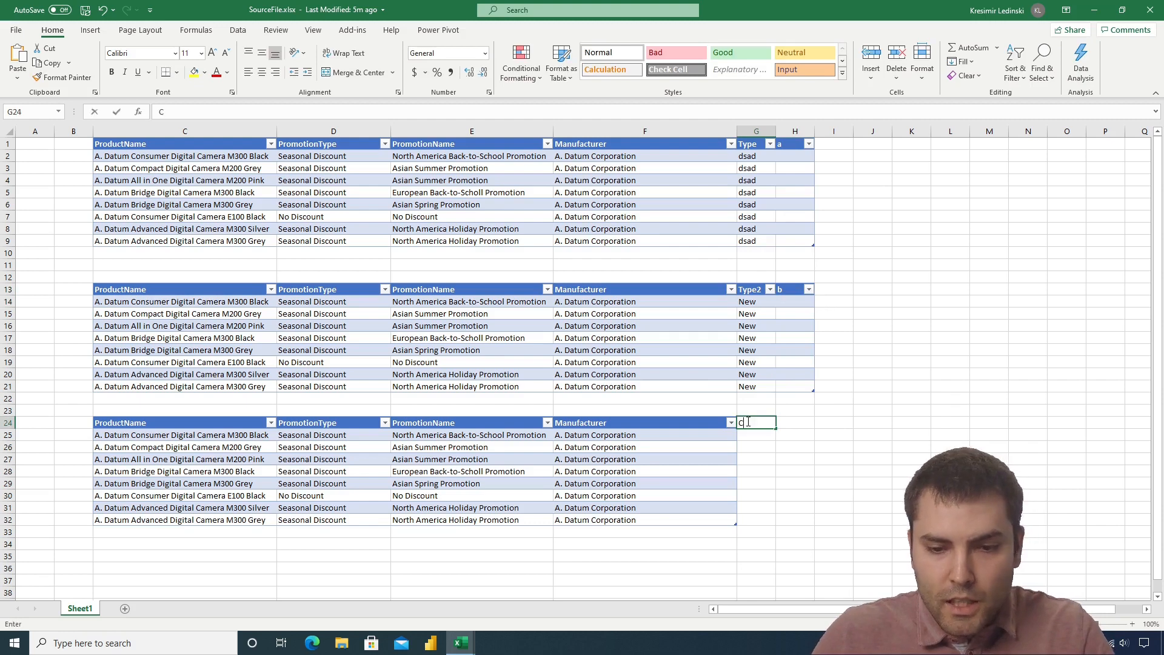
{"action": "type", "text": "C"}
{"action": "key", "text": "Return"}
Save SourceFile.xlsx with the added columns and close it to return to the Power Query Editor.
{"action": "left_click", "coordinate": [749, 348]}
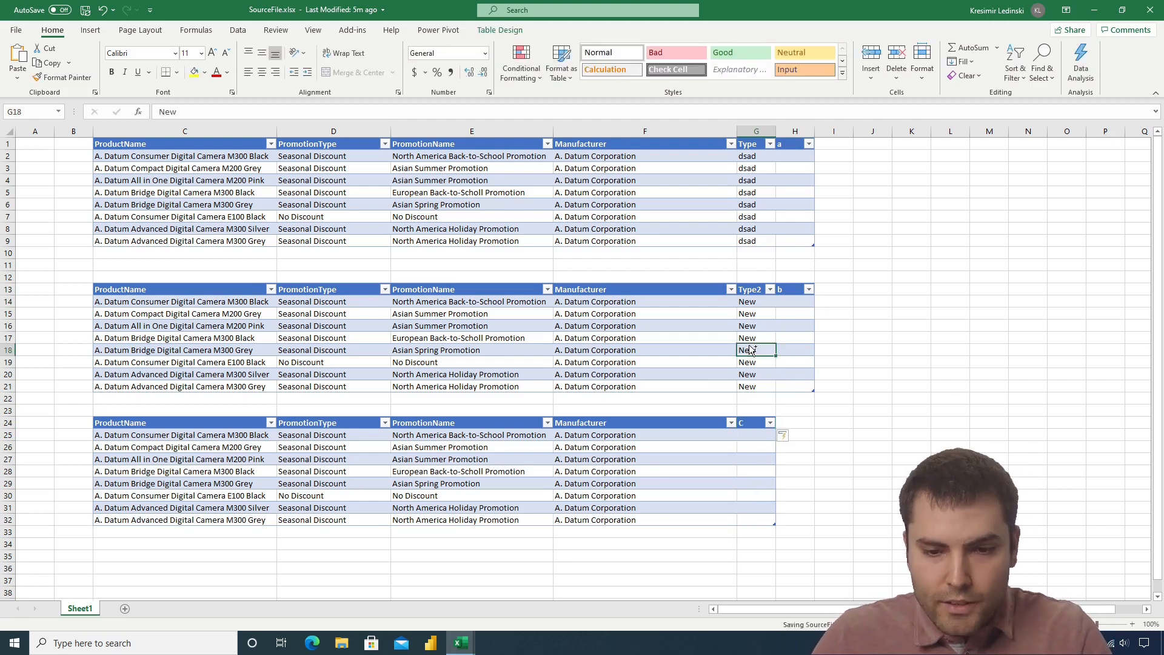
{"action": "key", "text": "ctrl+s"}
{"action": "left_click", "coordinate": [1150, 10]}
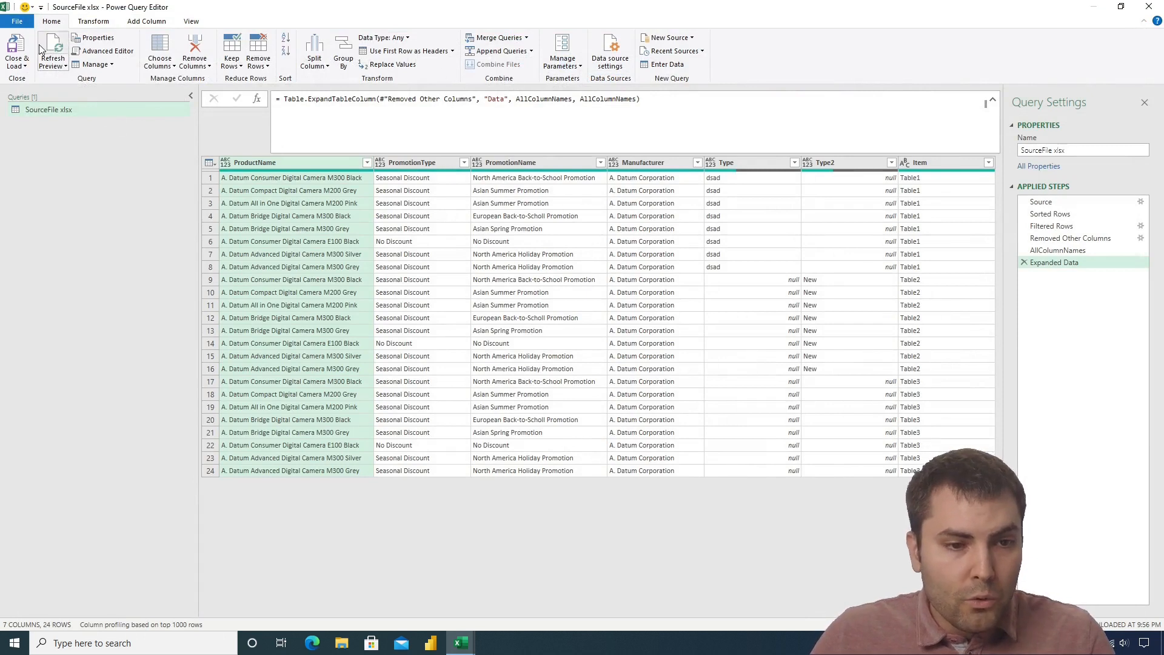
Refresh the SourceFile xlsx query preview and check the expanded result for the columns a, b and C.
{"action": "left_click", "coordinate": [54, 43]}
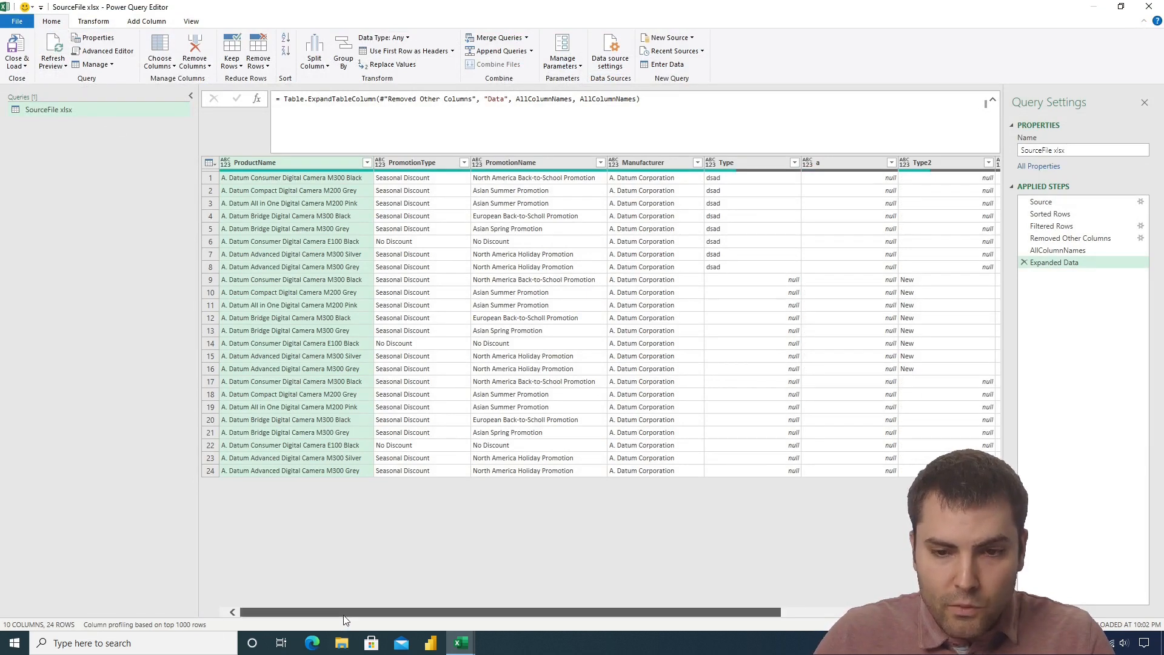
{"action": "left_click_drag", "start_coordinate": [339, 611], "coordinate": [572, 608]}
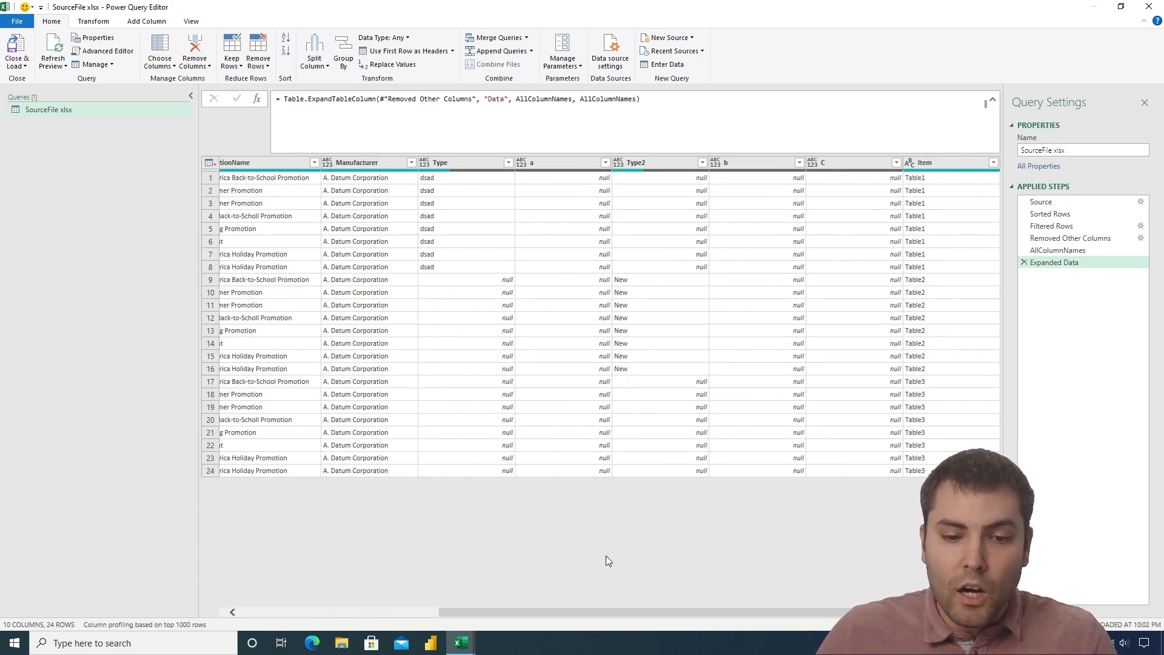
{"action": "left_click_drag", "start_coordinate": [676, 608], "coordinate": [384, 608]}
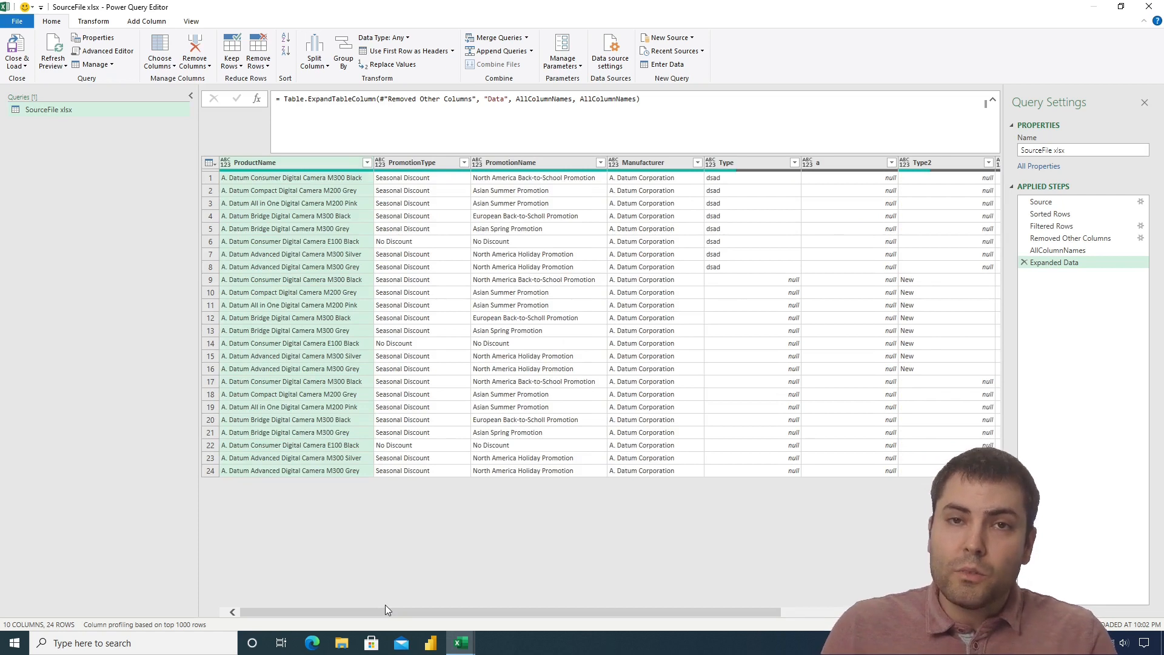